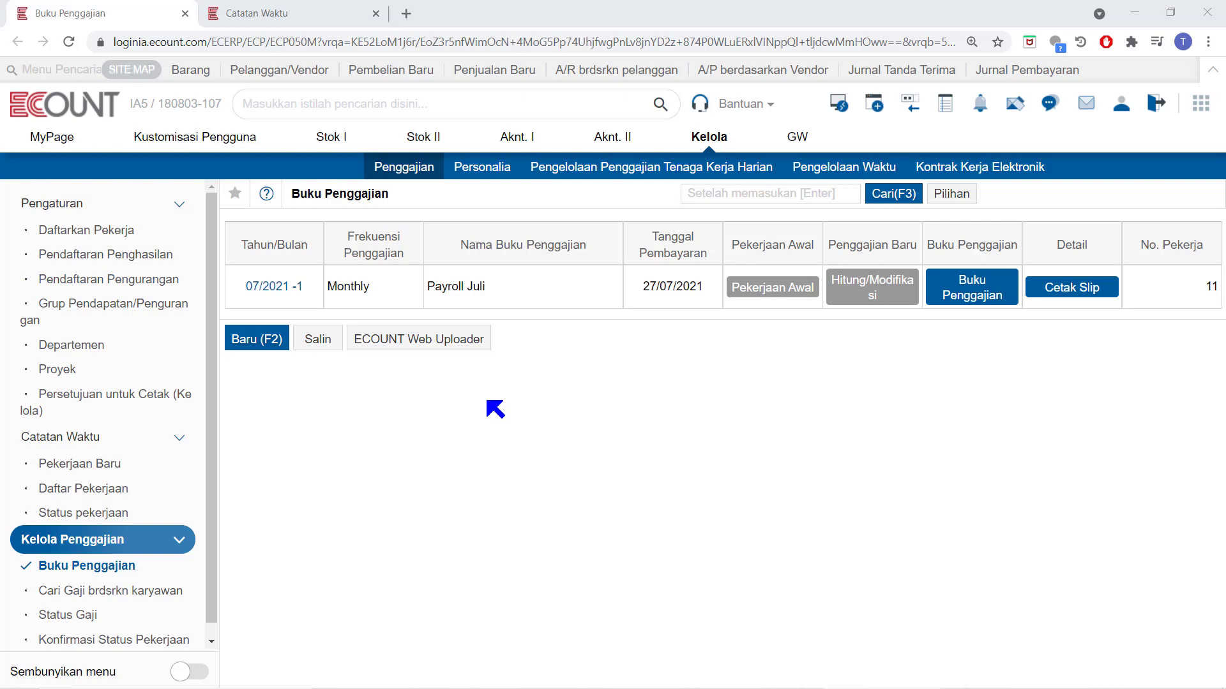
Start a new payroll entry for month 08/2021 and set its pay frequency to Monthly.
click(266, 343)
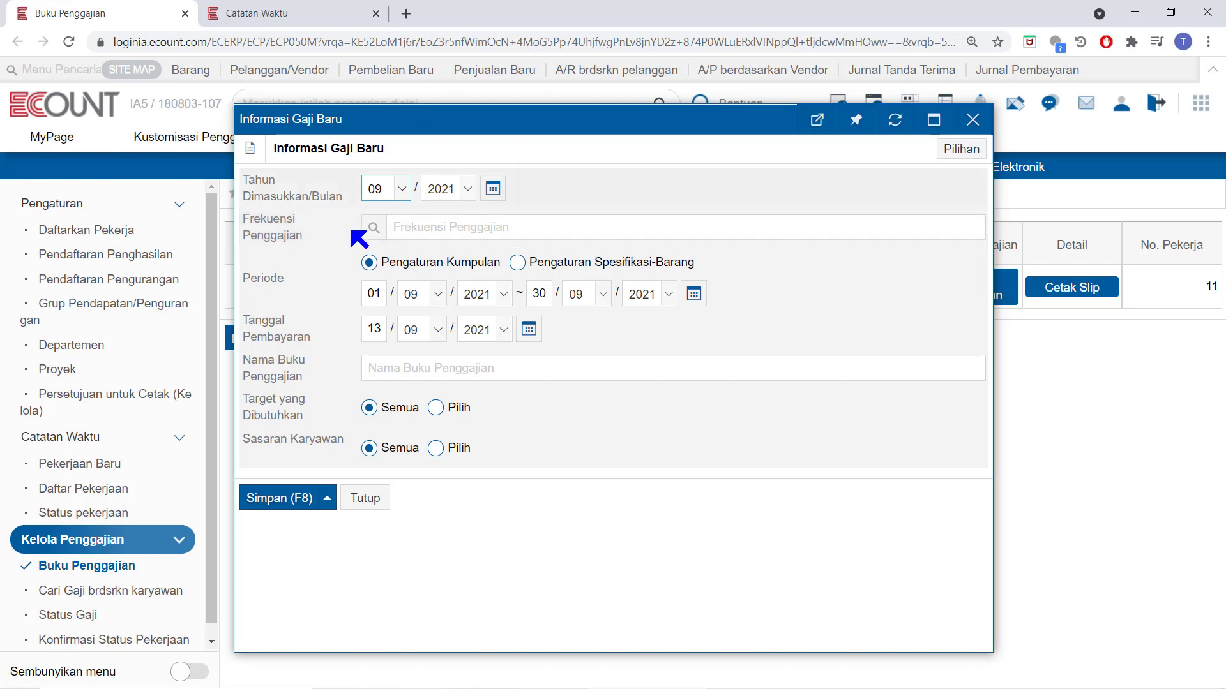
click(384, 201)
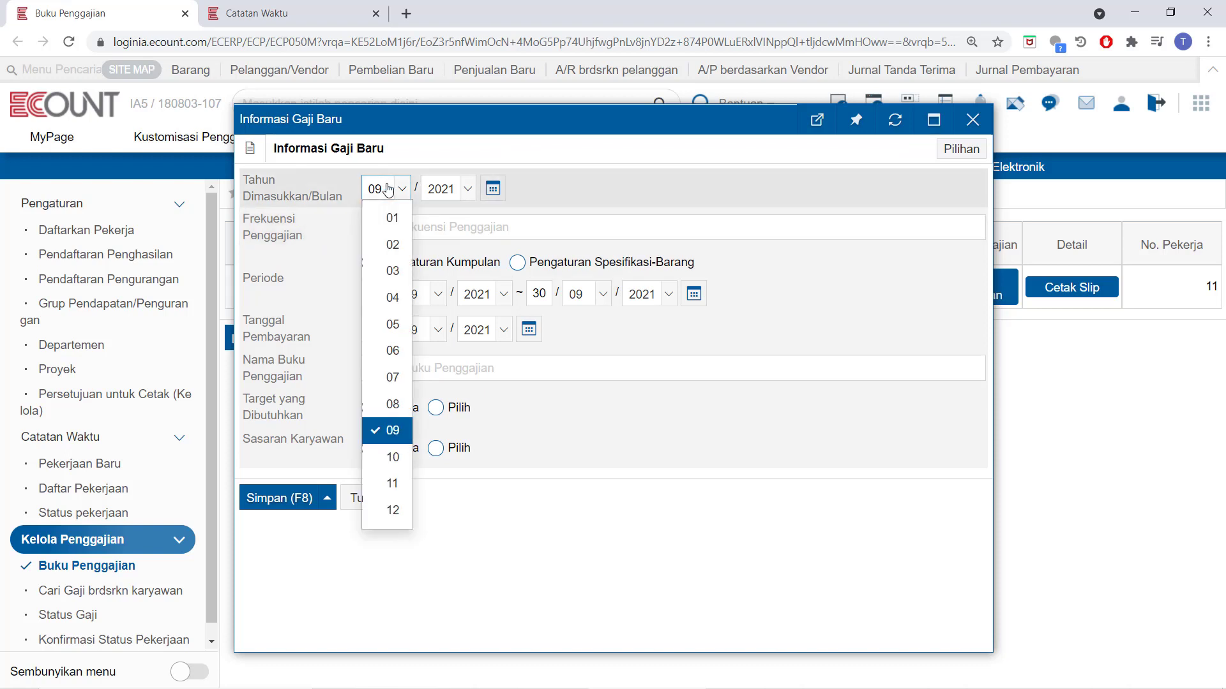
click(366, 407)
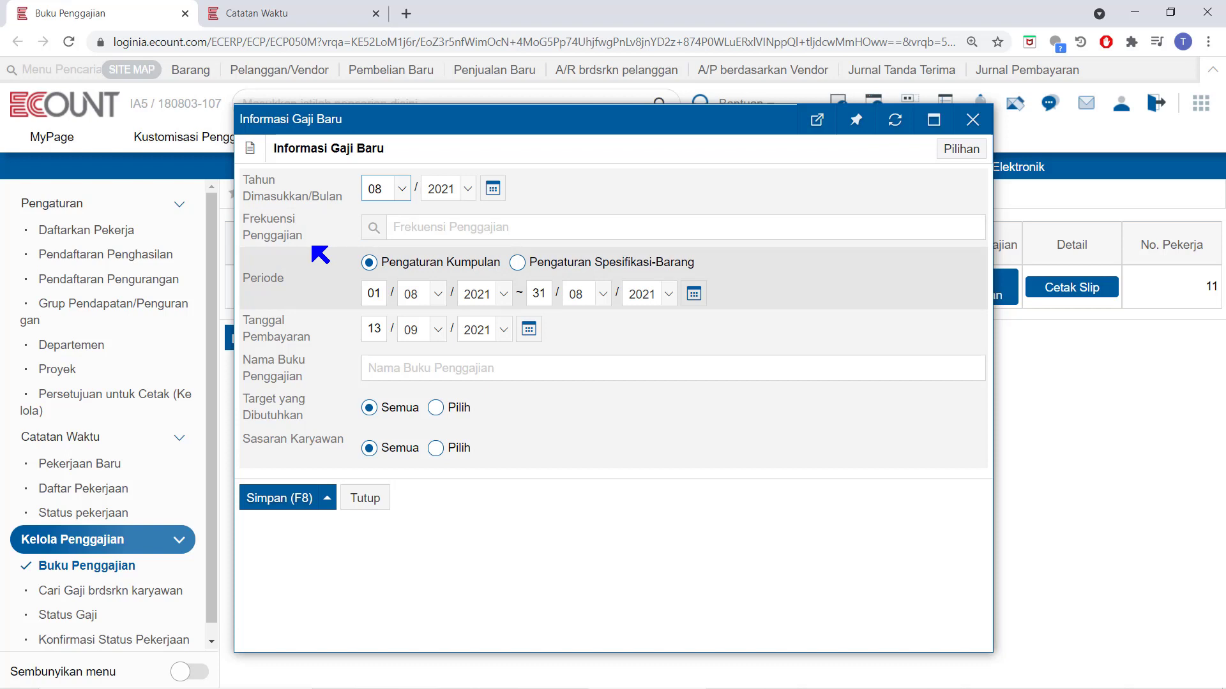
click(377, 235)
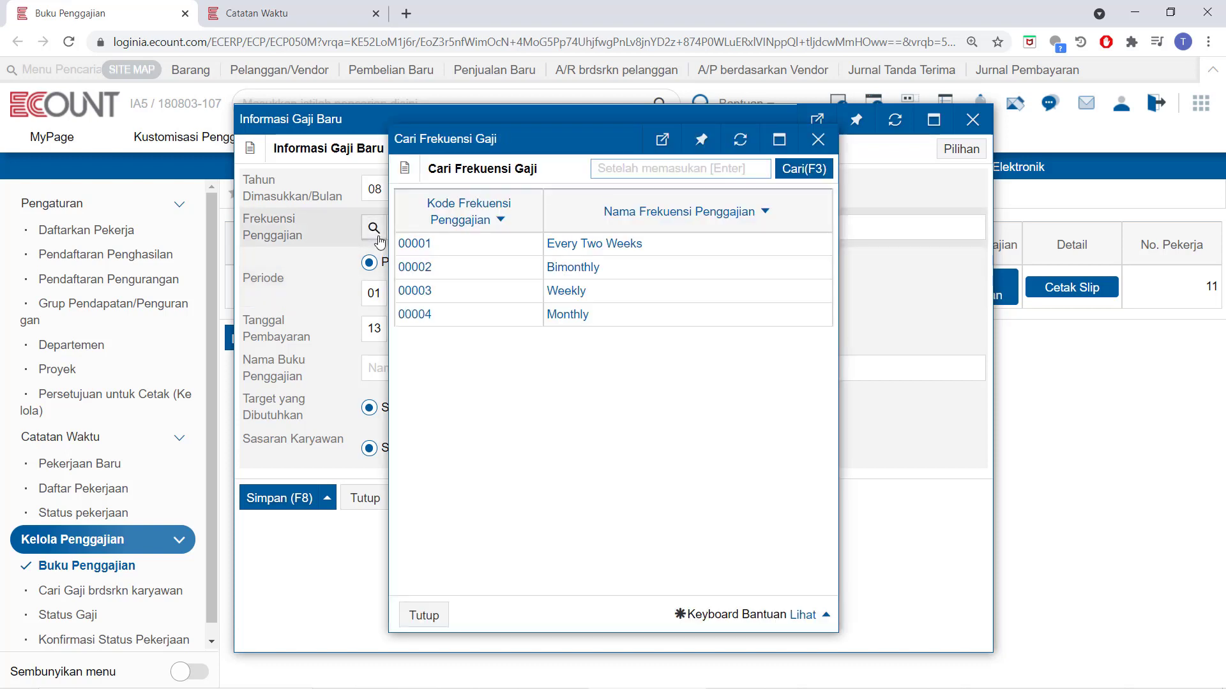
click(557, 316)
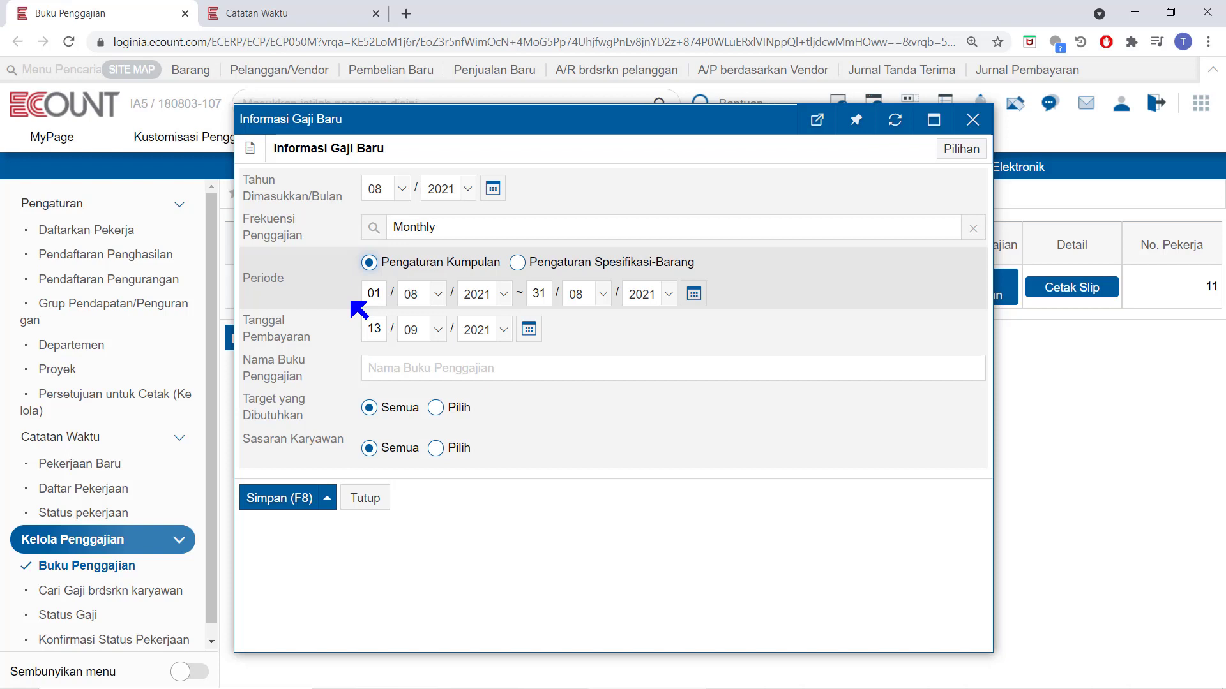
click(374, 228)
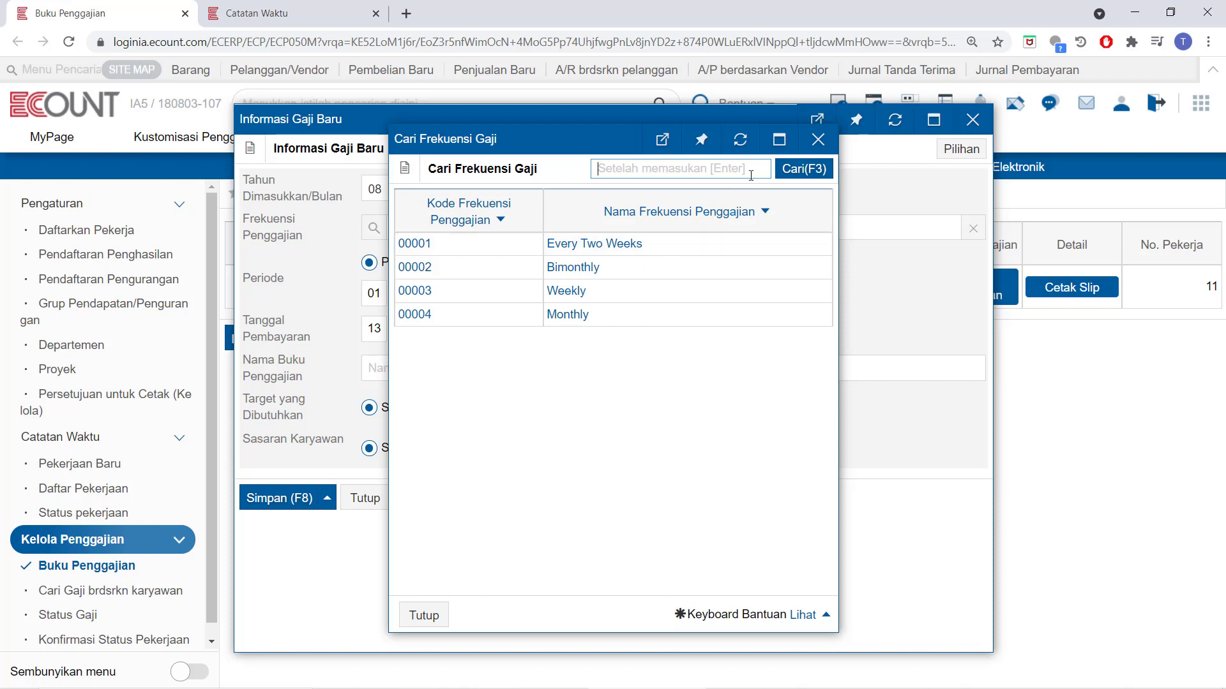
click(817, 143)
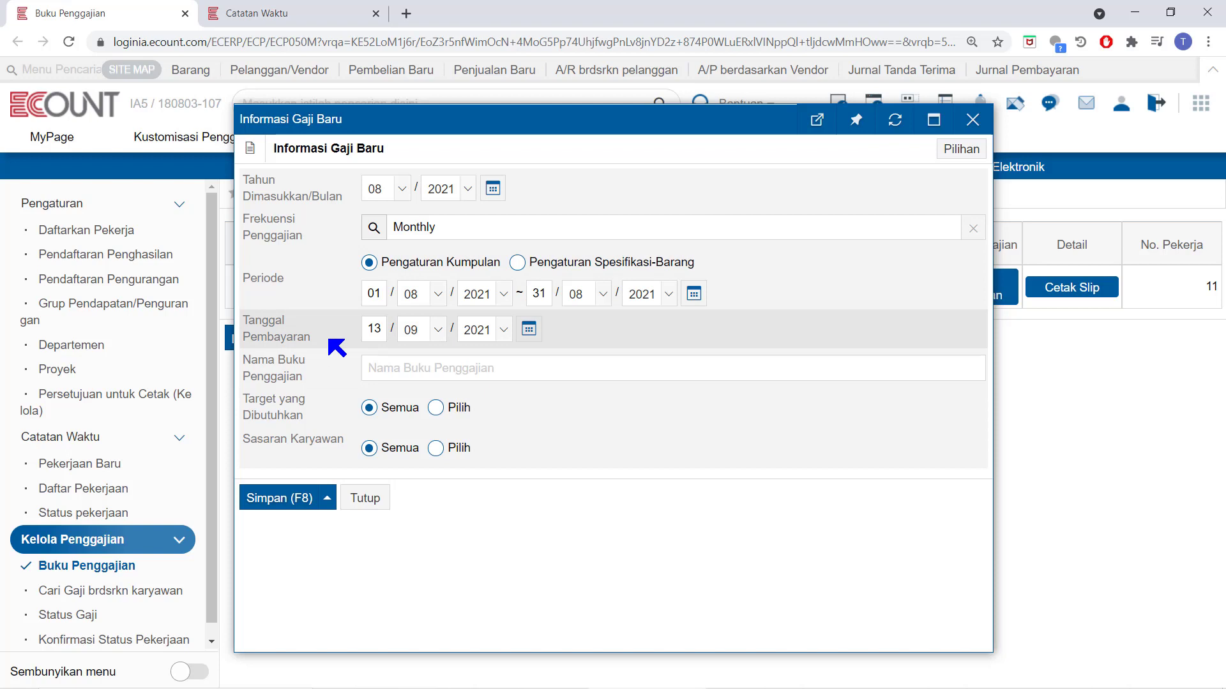
Set the payment date to 27/08/2021 and name the payroll book "Payroll Agt".
click(414, 329)
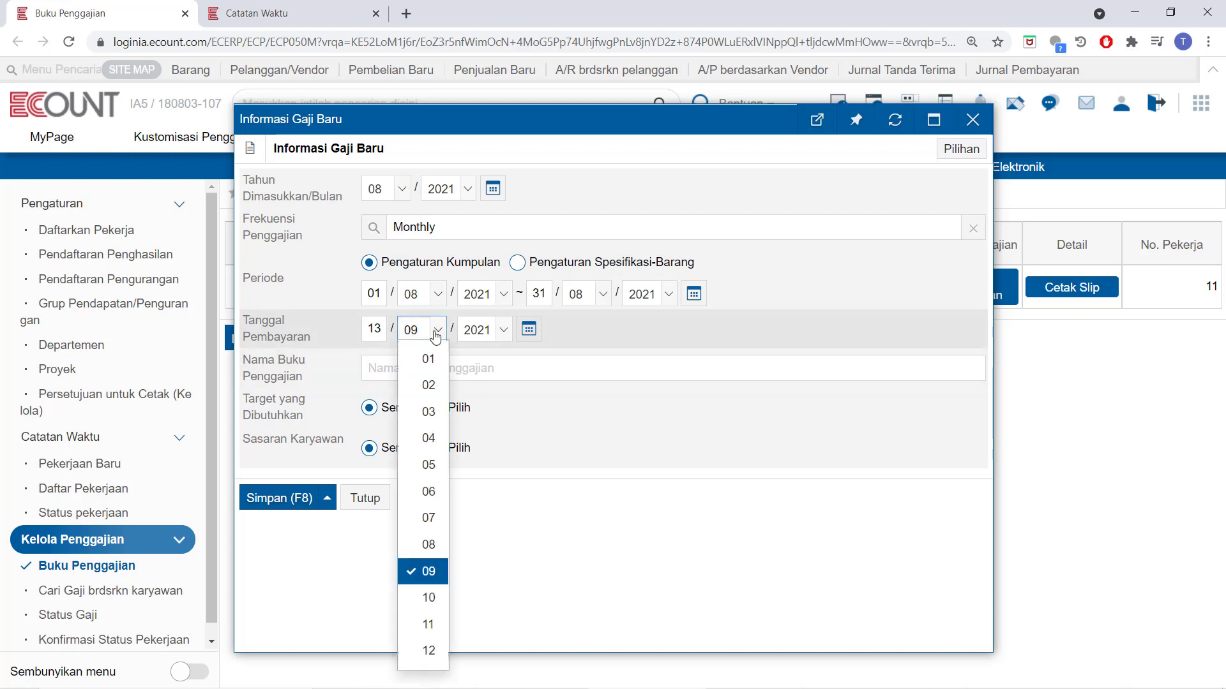
click(429, 544)
click(379, 321)
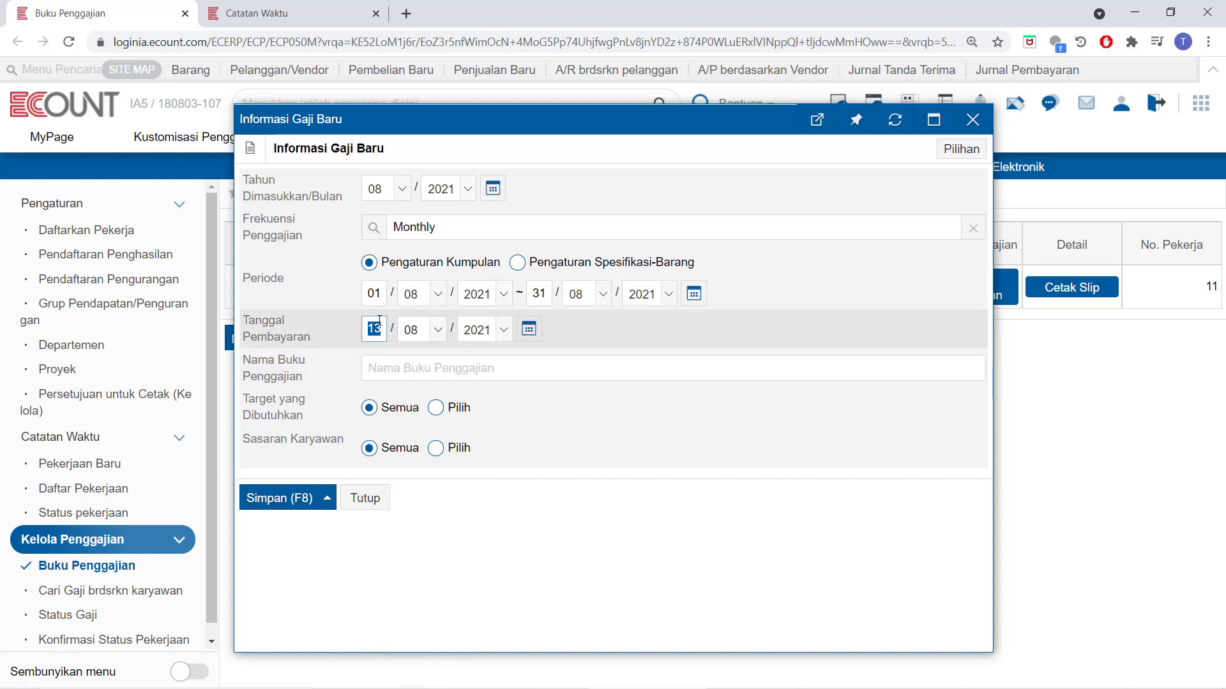
text(27)
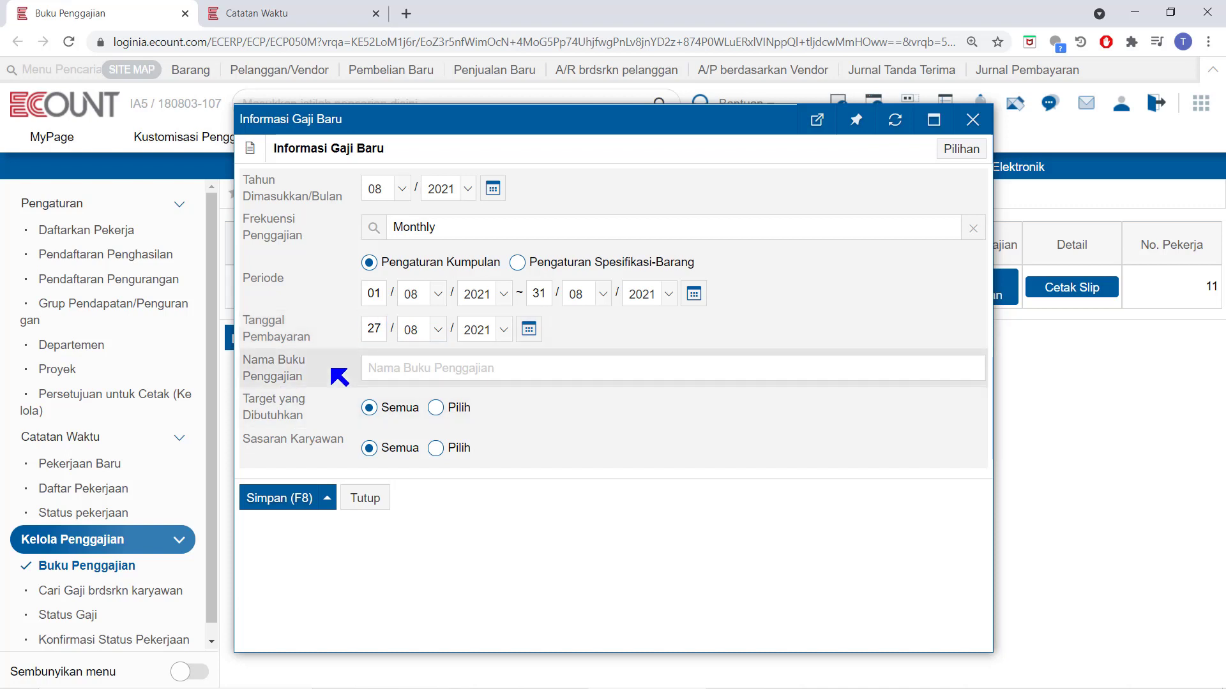
click(400, 369)
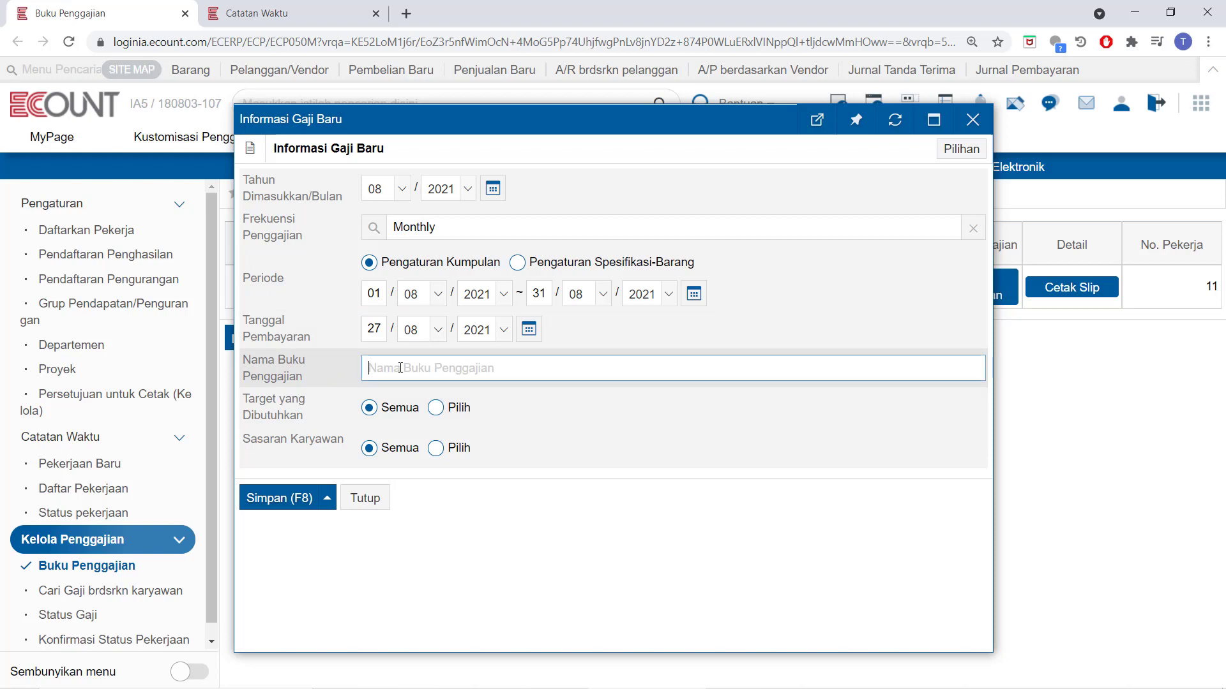
text(Payroll Agt)
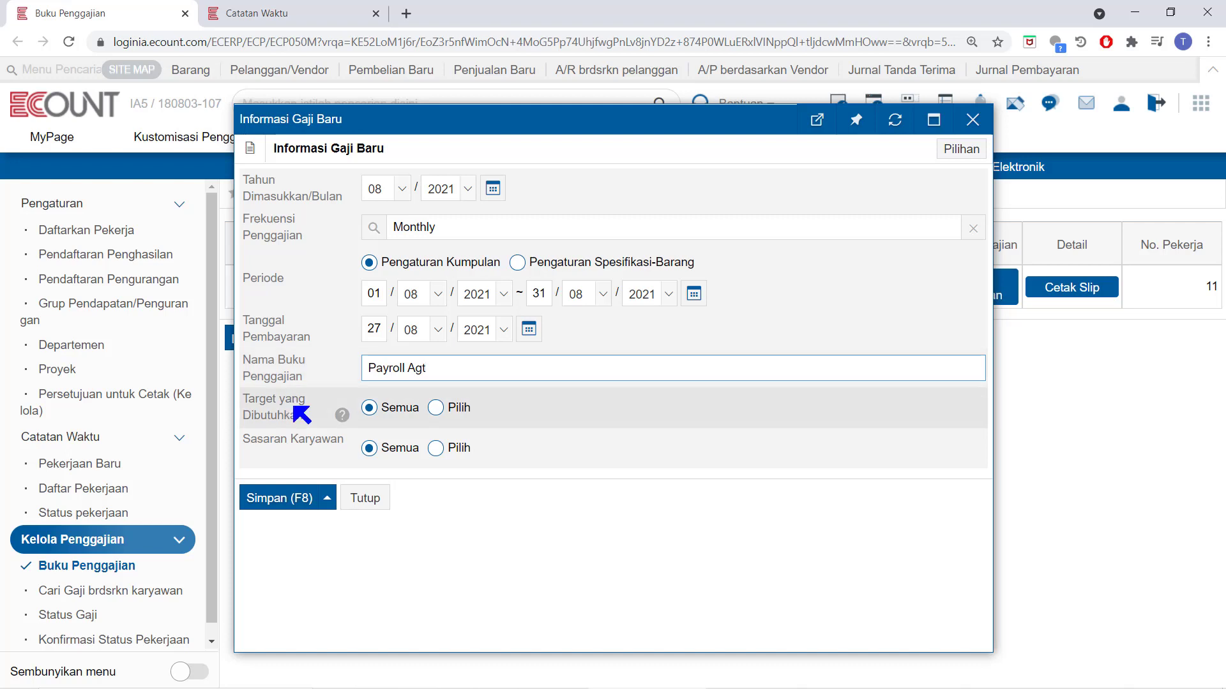
Try the Pilih option for Target yang Dibutuhkan, review its income and deduction items, and revert to Semua.
click(449, 411)
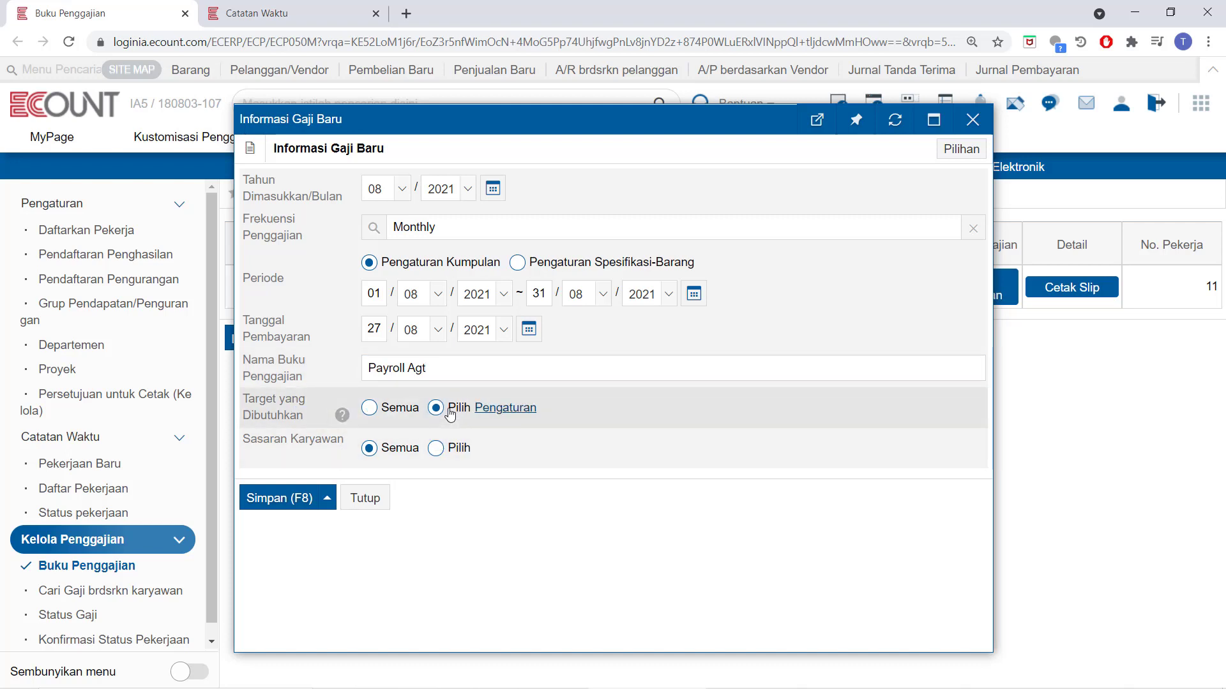
click(510, 417)
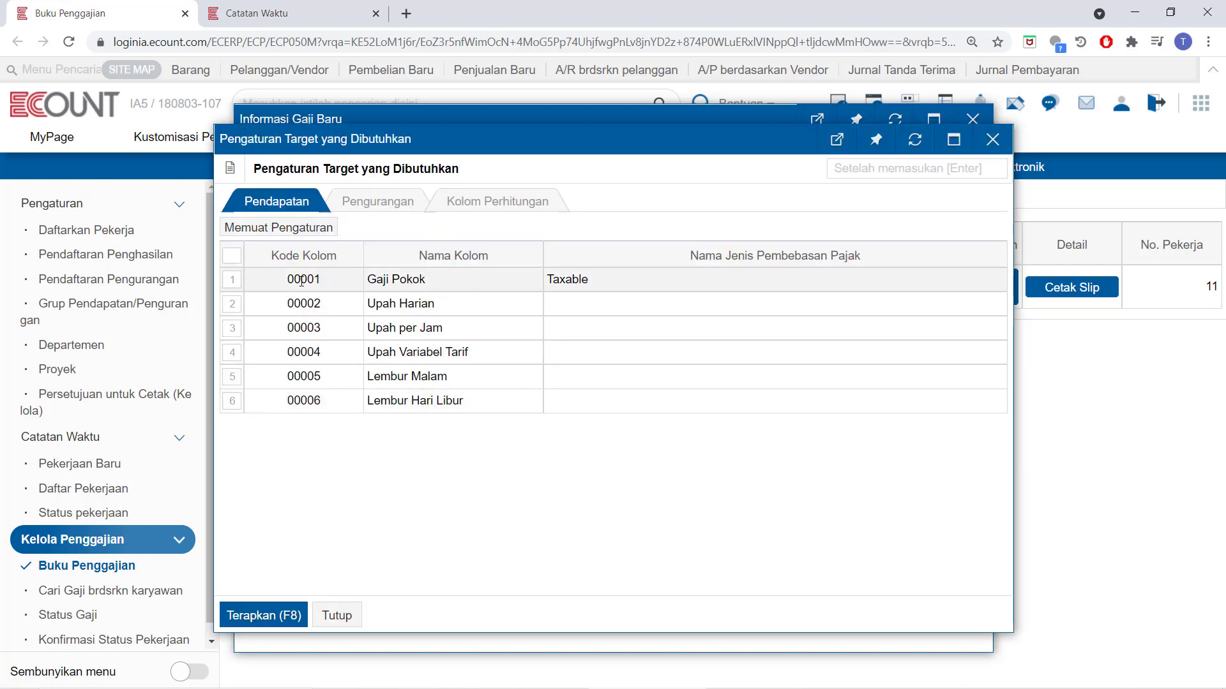
click(367, 202)
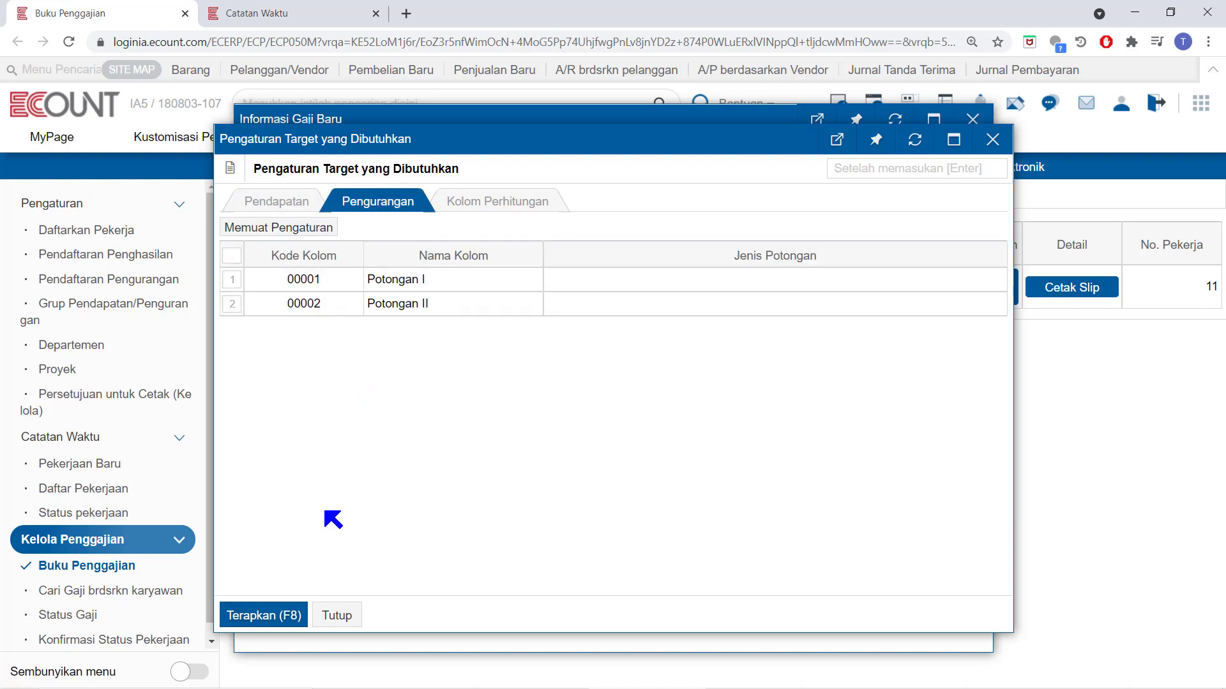
click(349, 620)
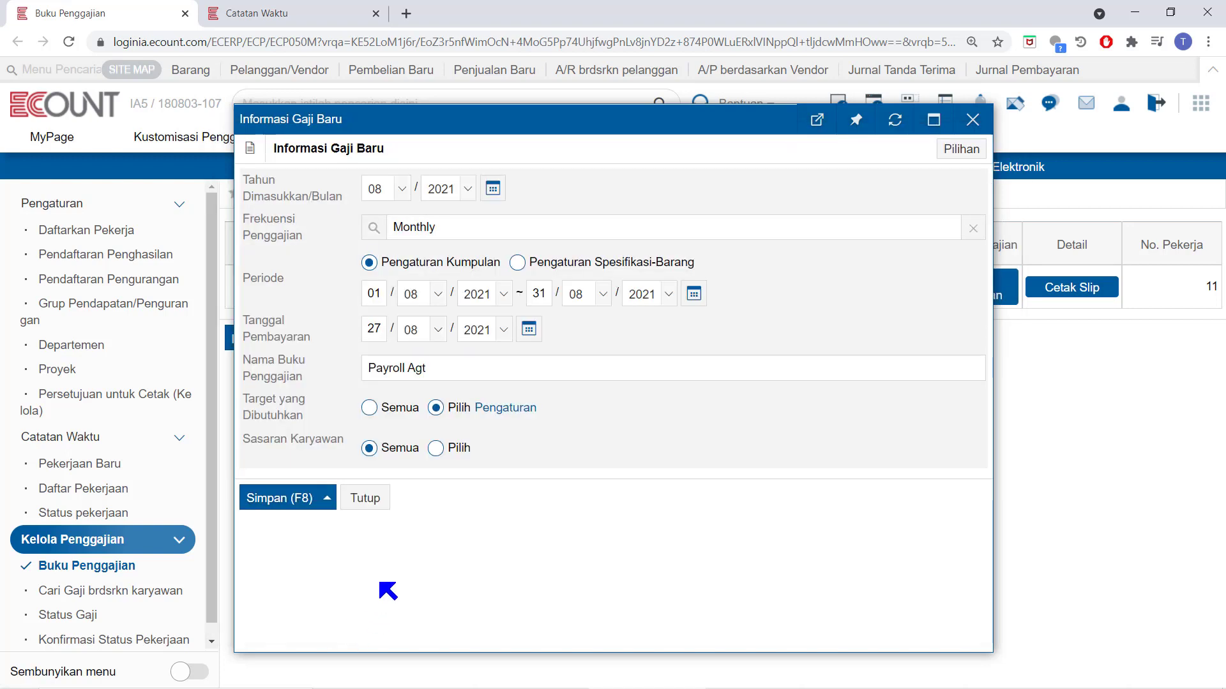
click(376, 411)
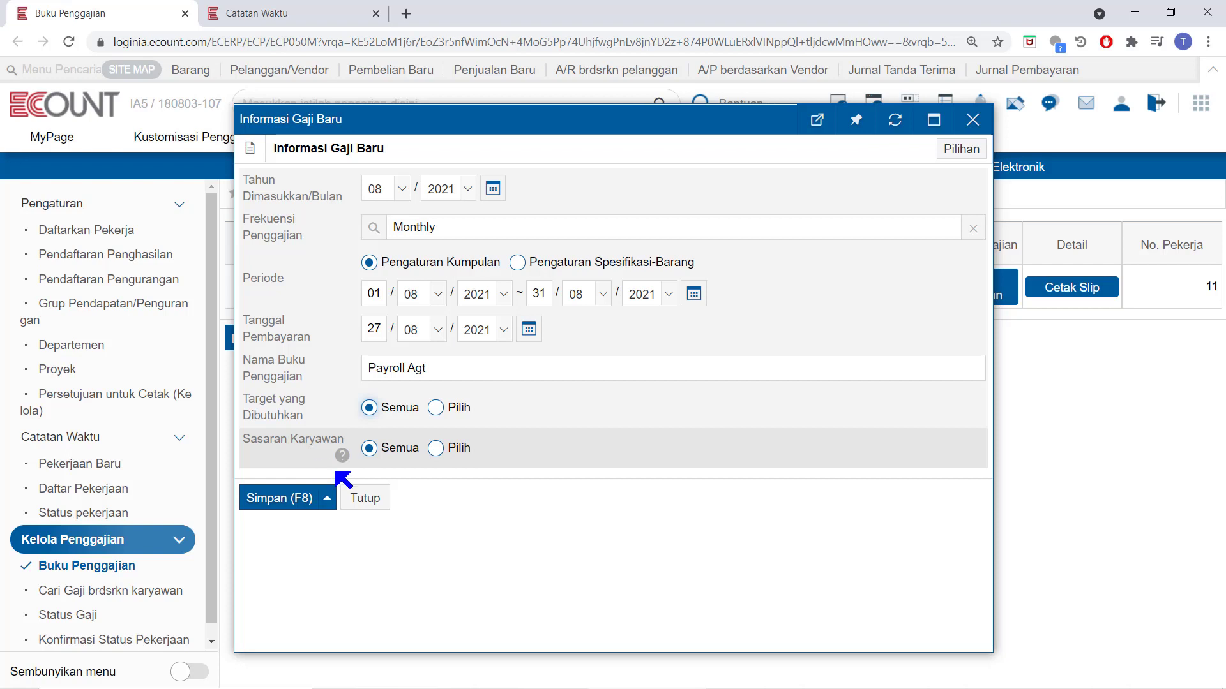
Try the Pilih option for Sasaran Karyawan, review its employee list, and revert to Semua.
click(434, 450)
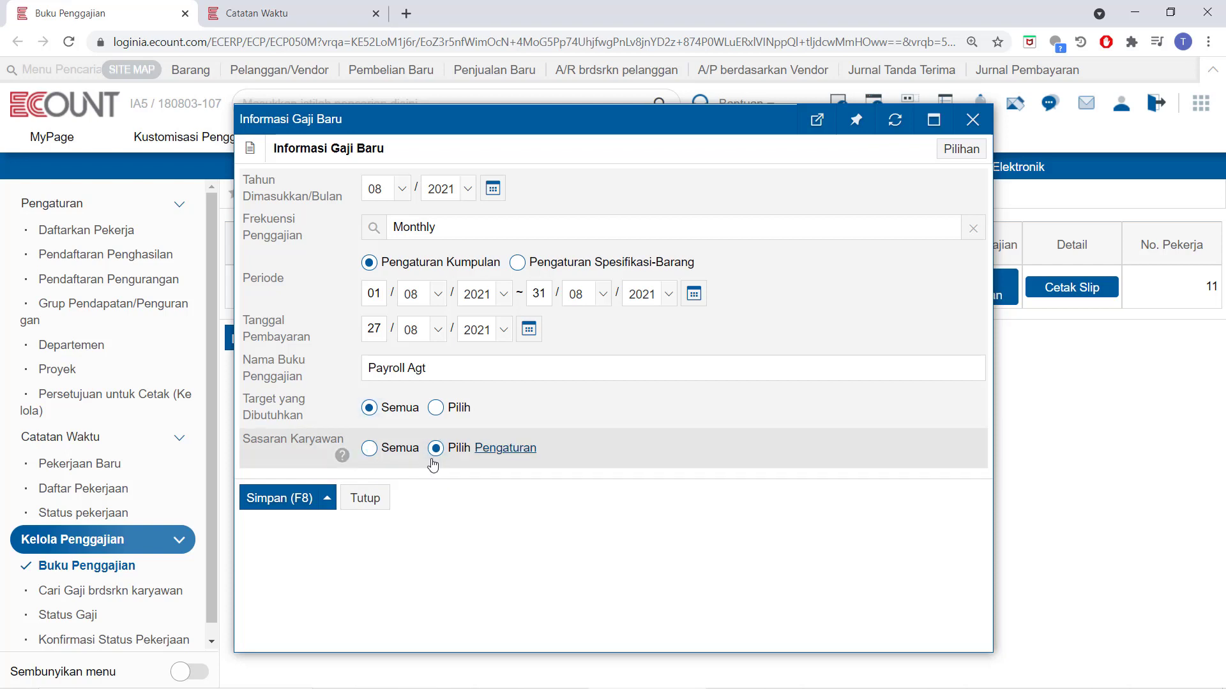
click(501, 455)
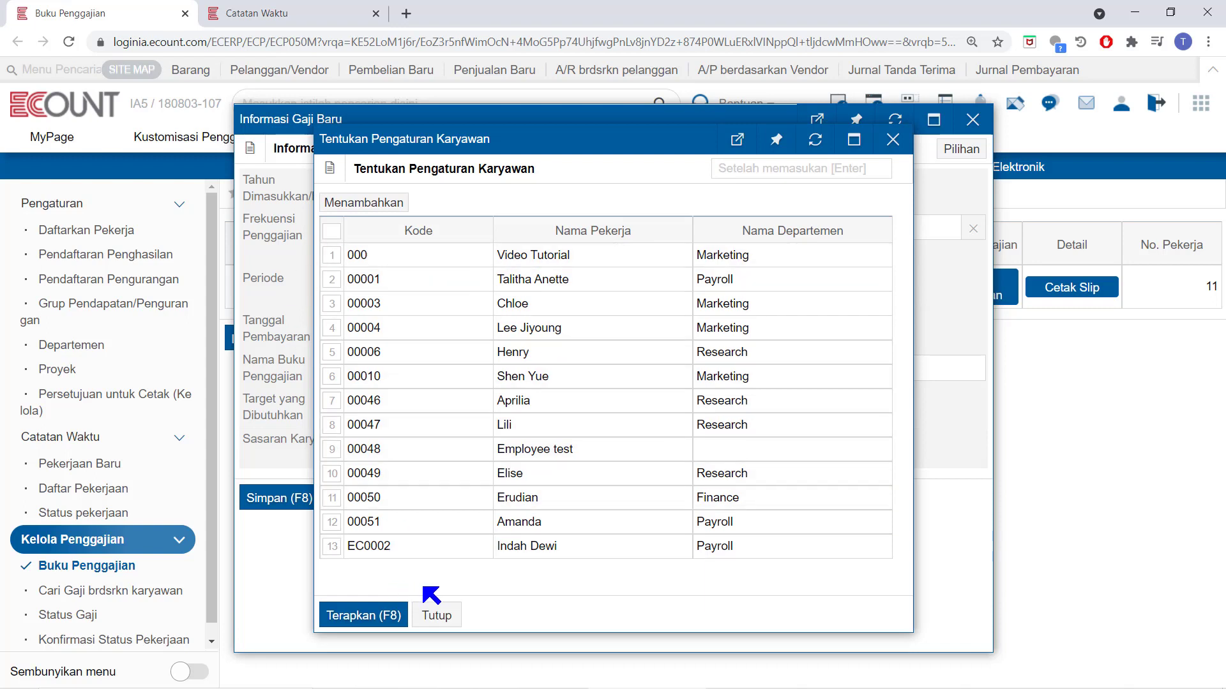
click(437, 614)
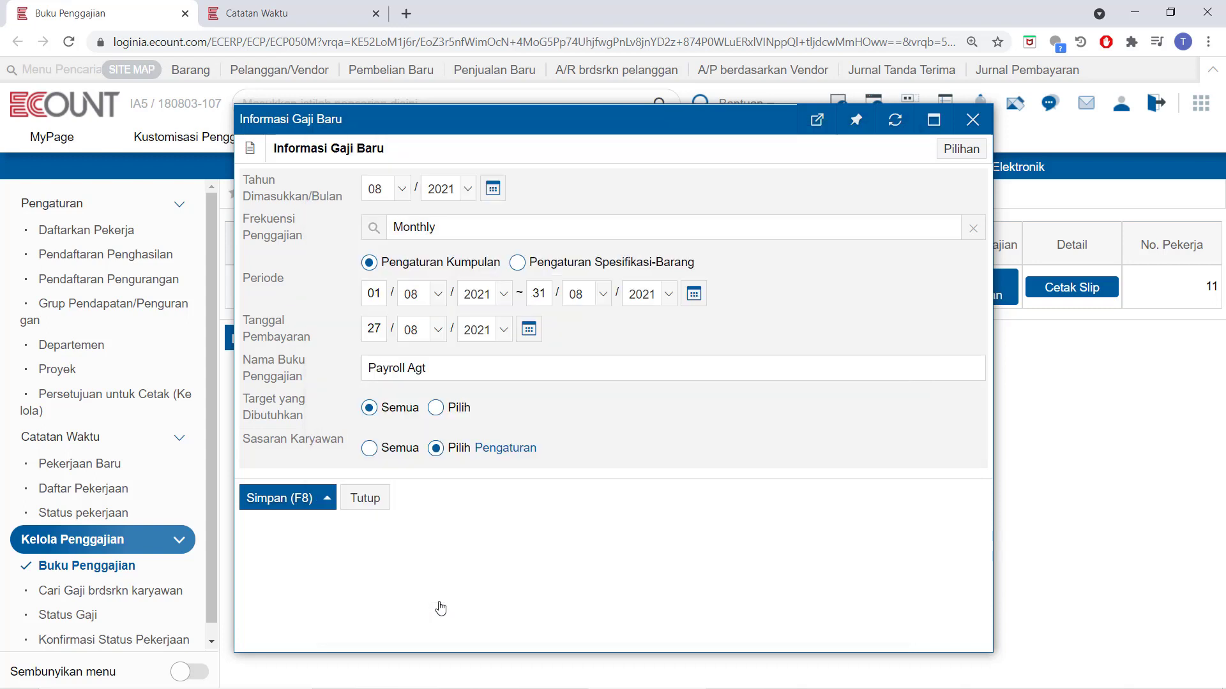
click(370, 450)
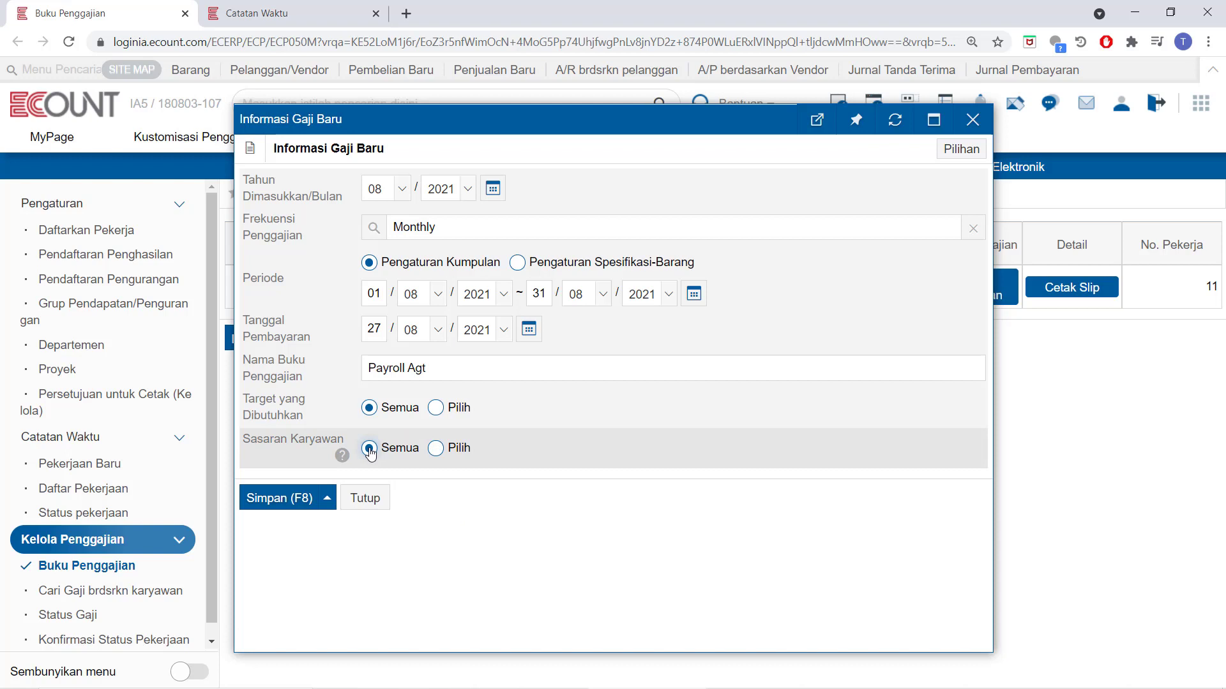
Save the new payroll entry and calculate Payroll Agt for all employees, reviewing and closing the payroll book.
click(281, 499)
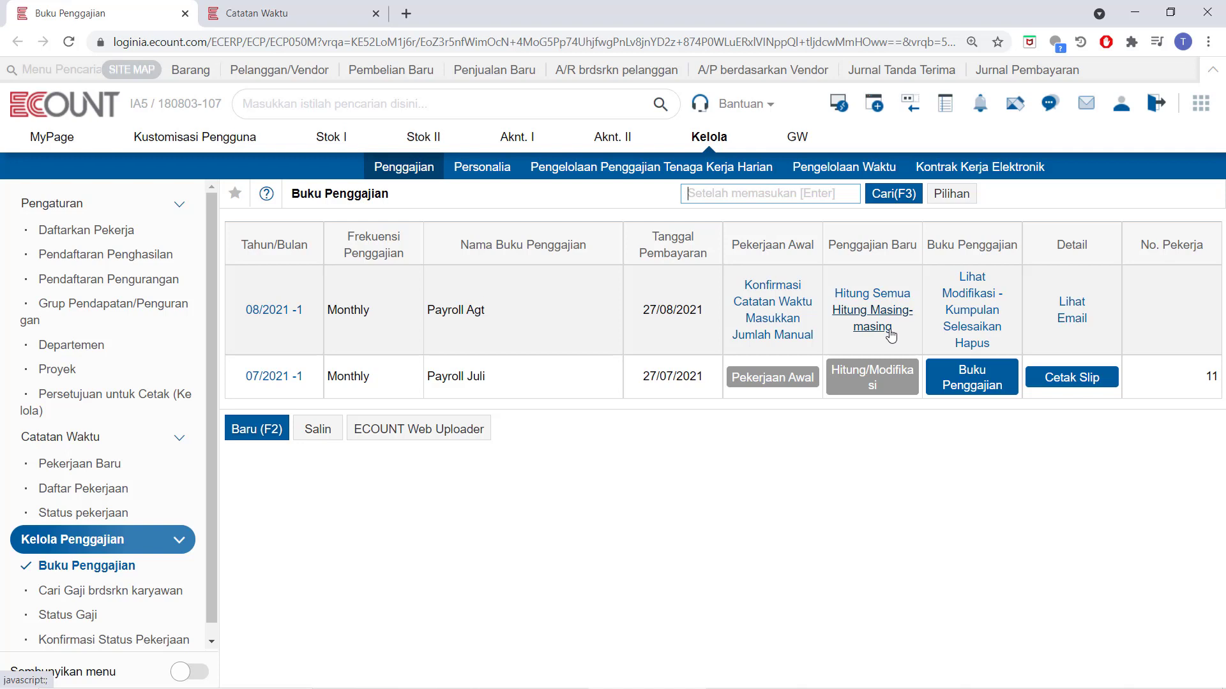
click(887, 295)
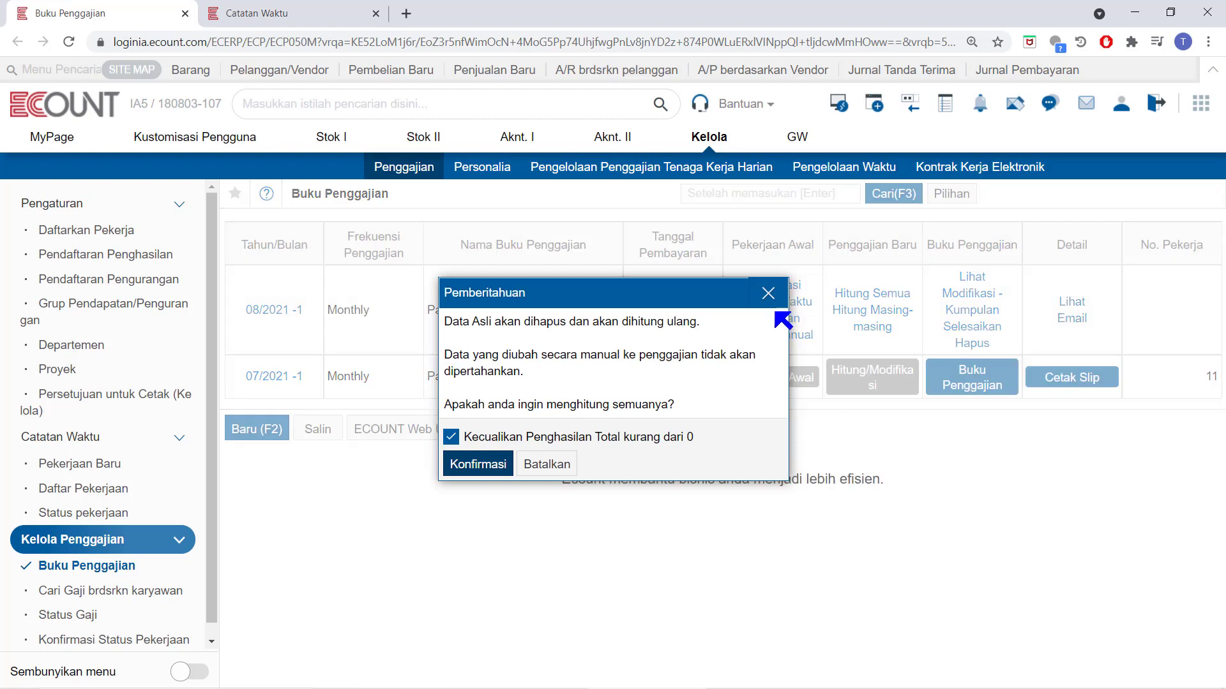
click(501, 465)
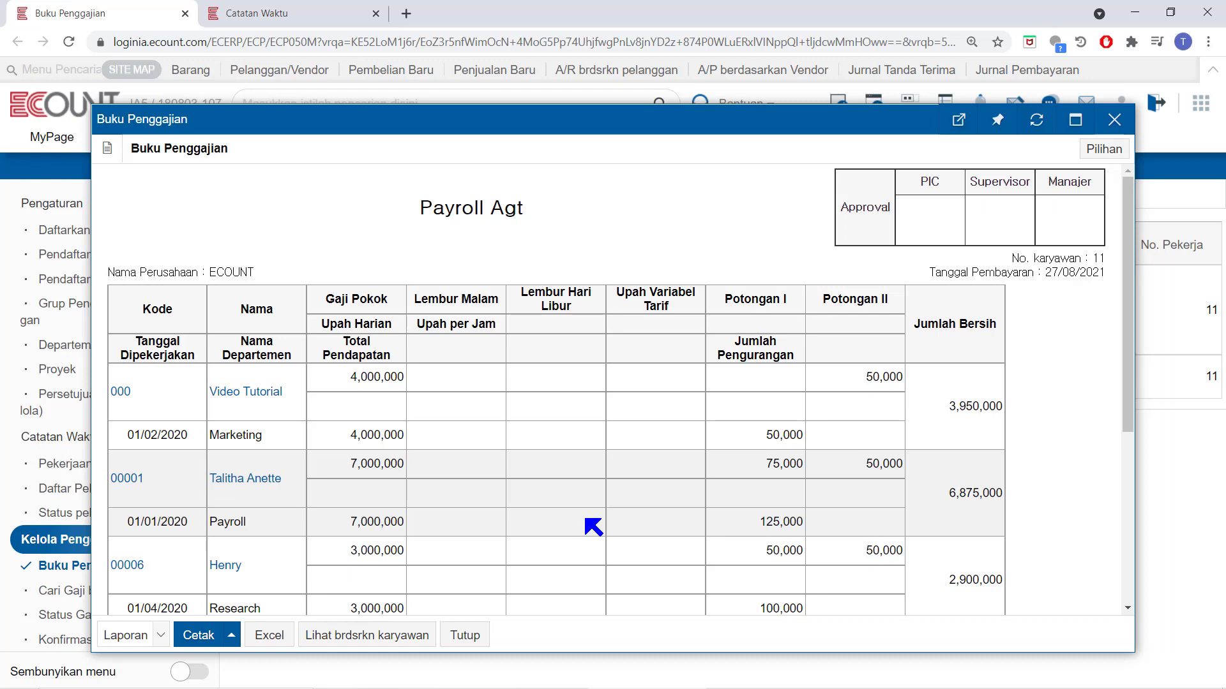
scroll(593, 526, down, 3)
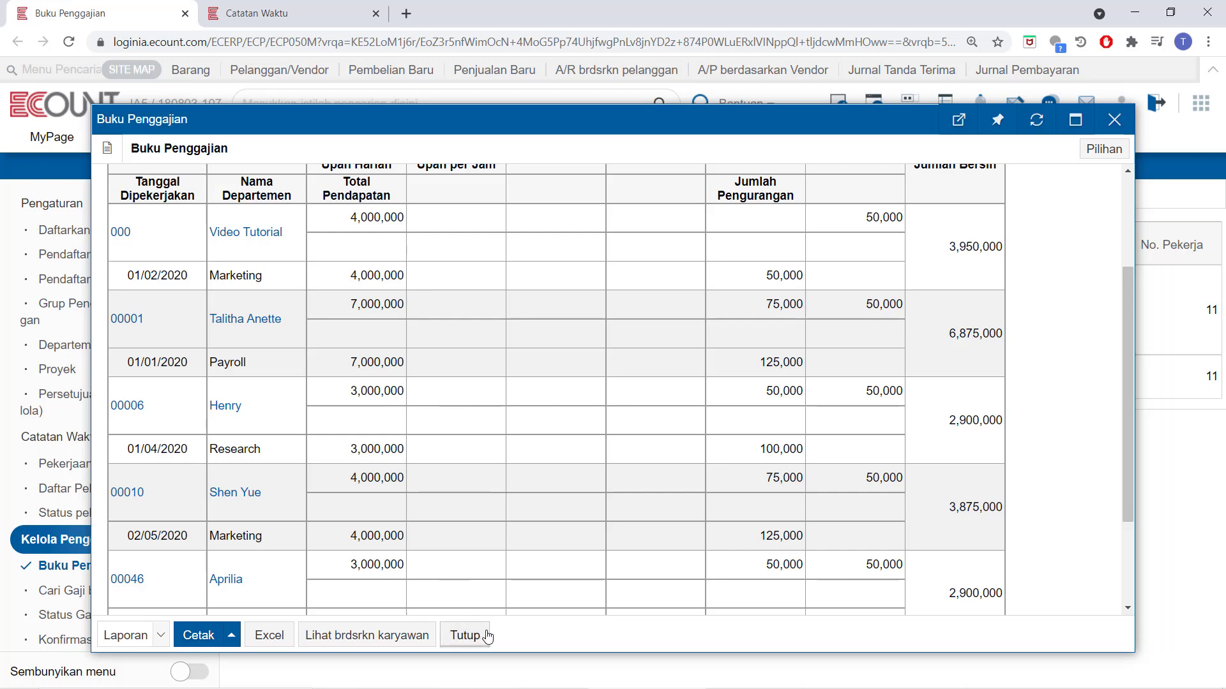
click(464, 635)
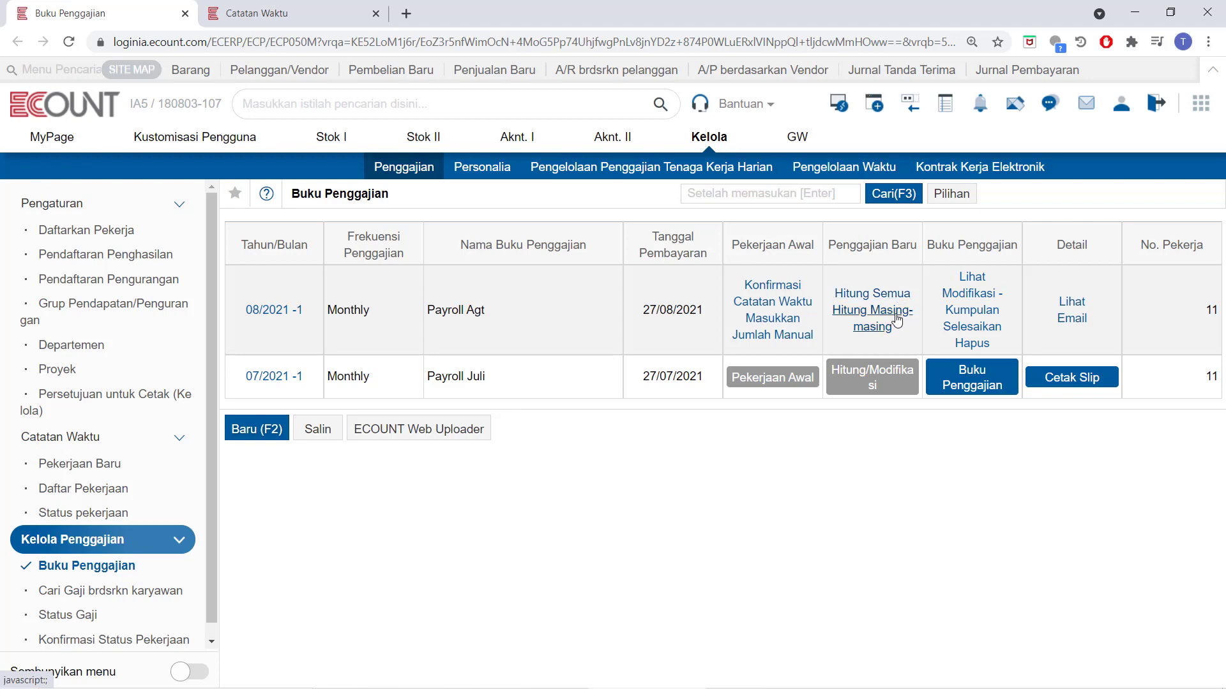
Recalculate Payroll Agt individually for the first listed employee, code 000, and close the payroll book.
click(896, 320)
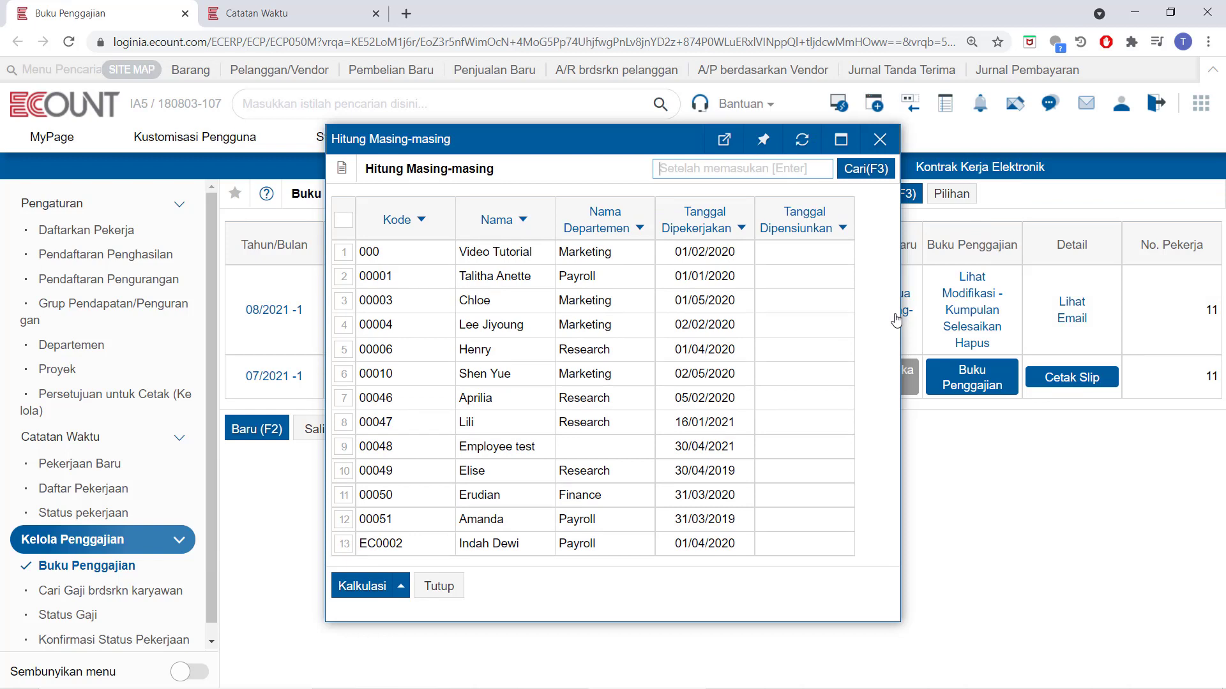
click(876, 174)
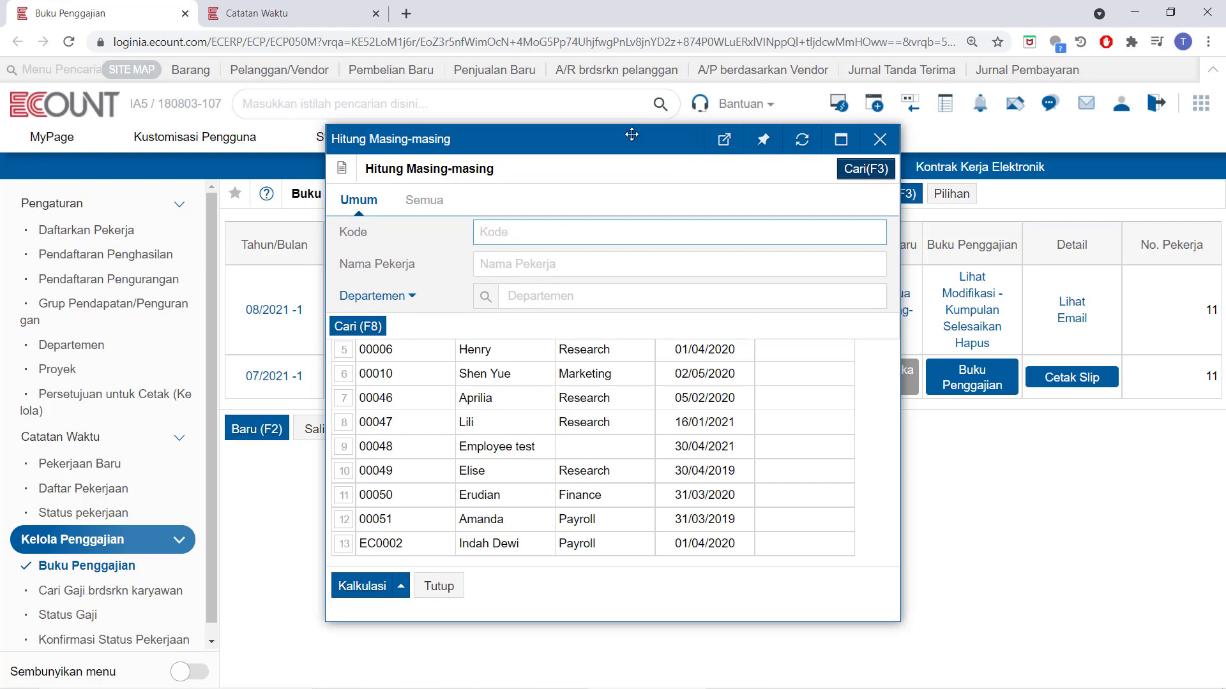
click(347, 325)
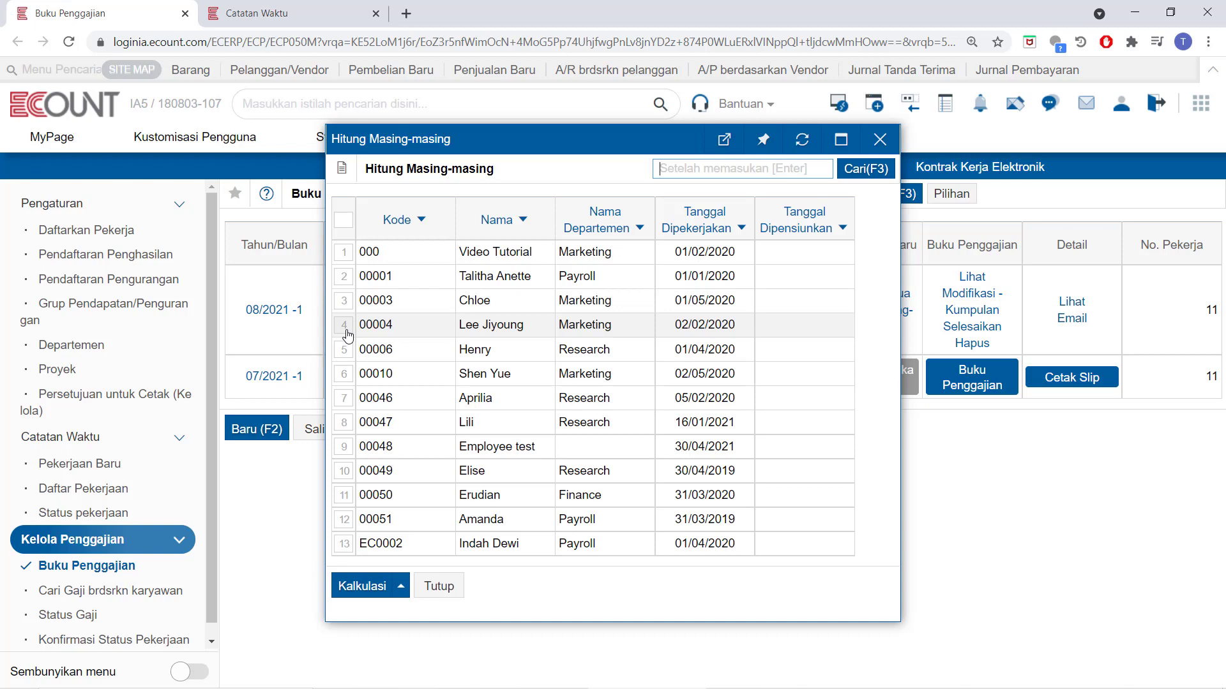
click(345, 261)
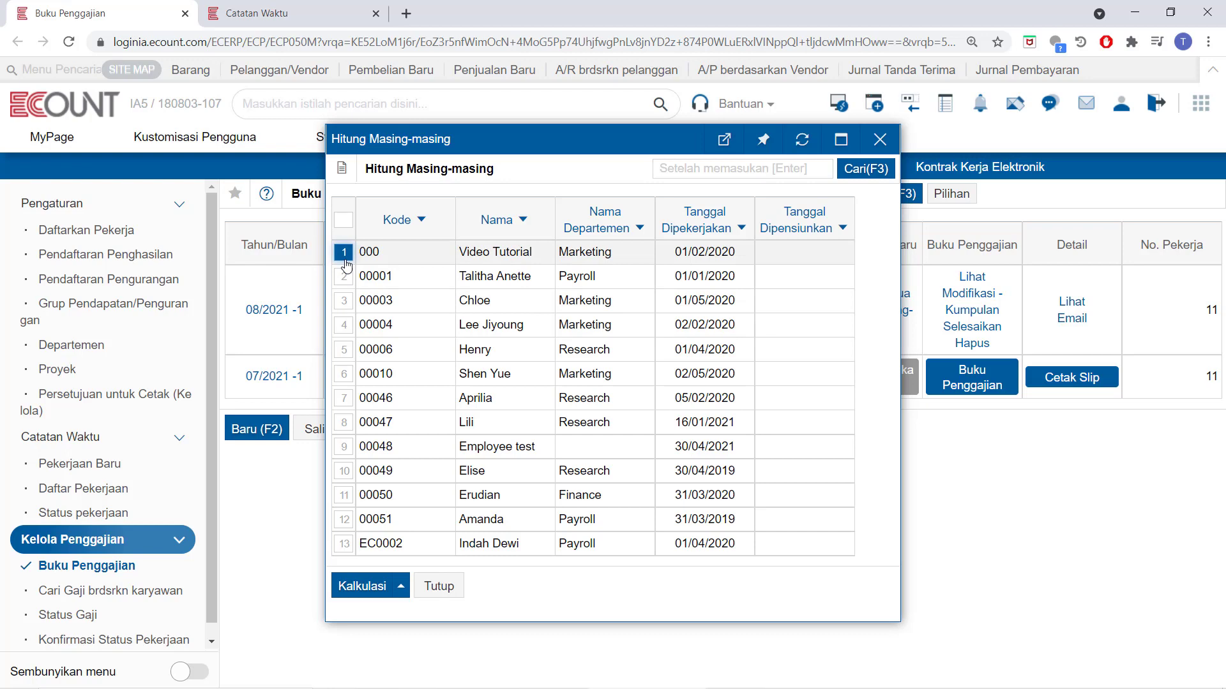
click(356, 593)
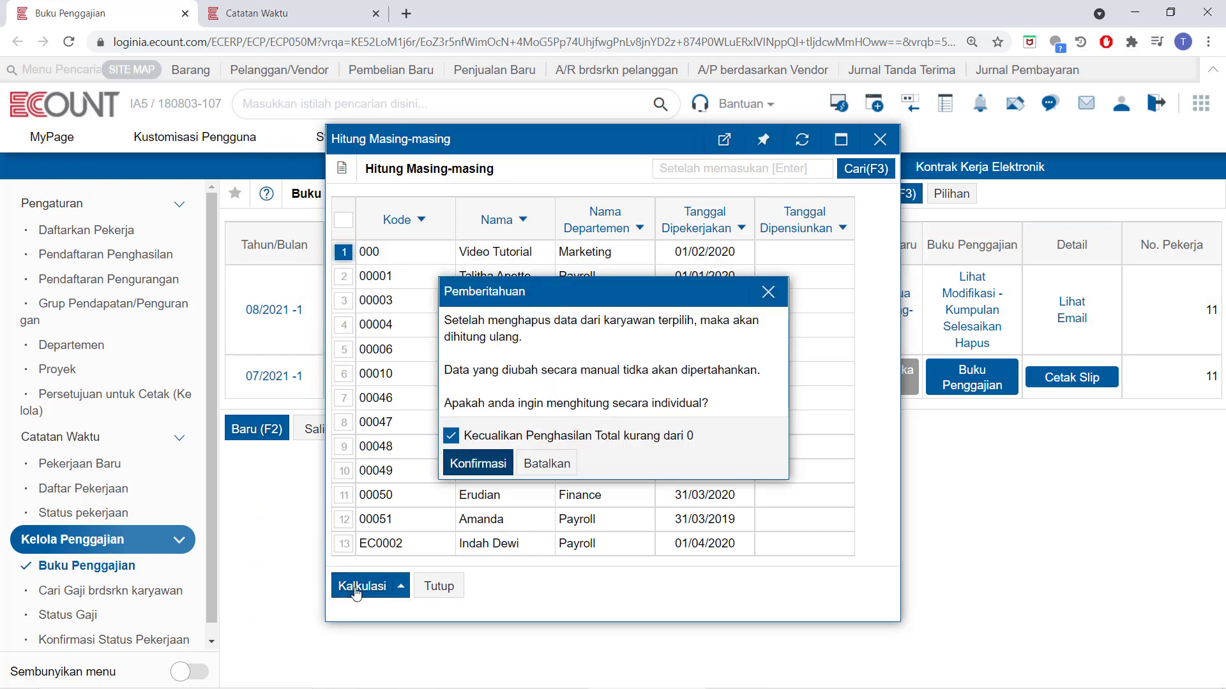
click(501, 470)
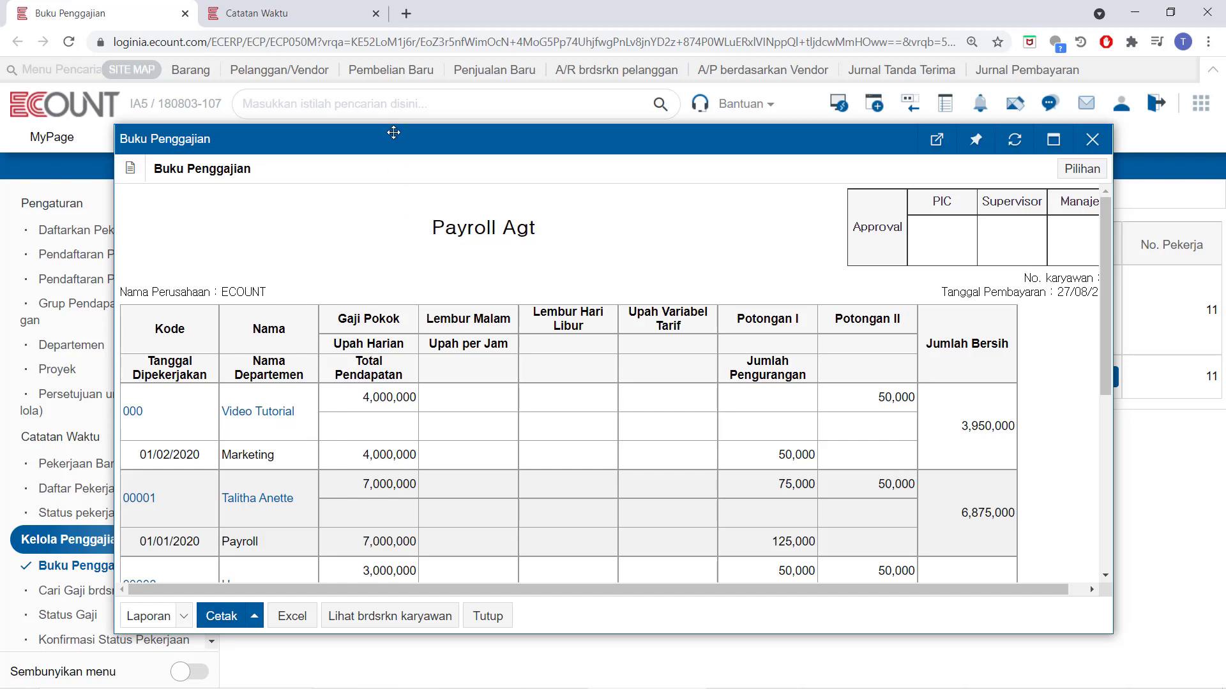
drag(391, 137, 496, 138)
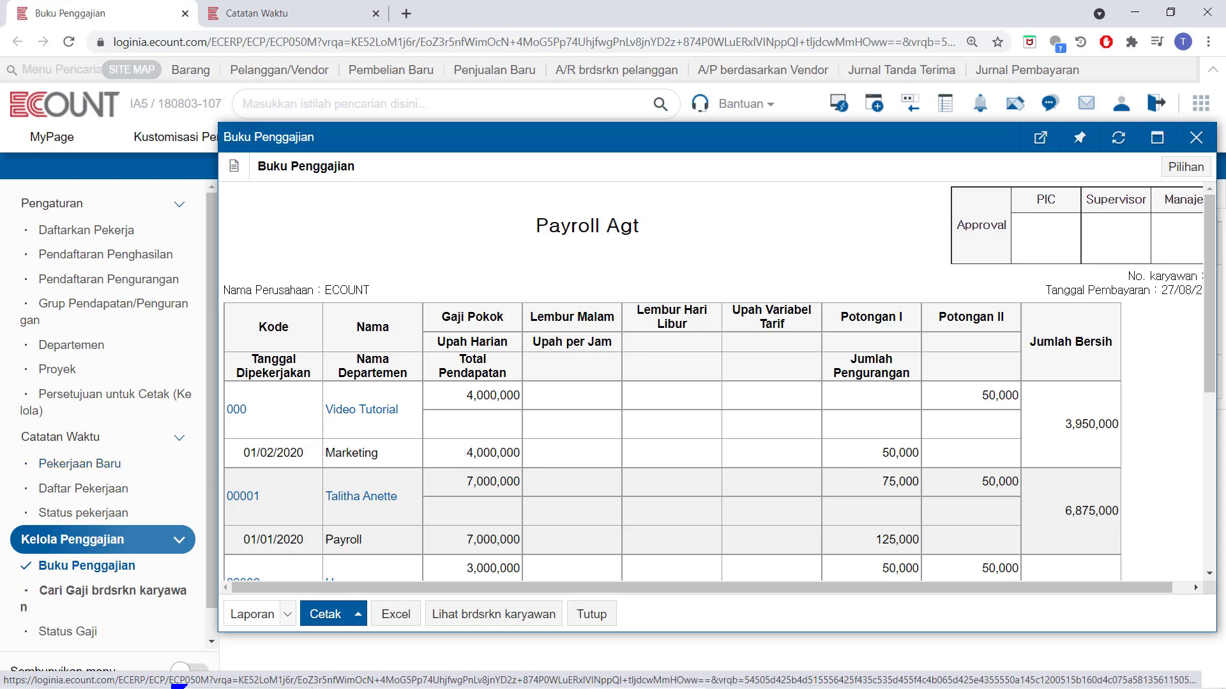
click(592, 614)
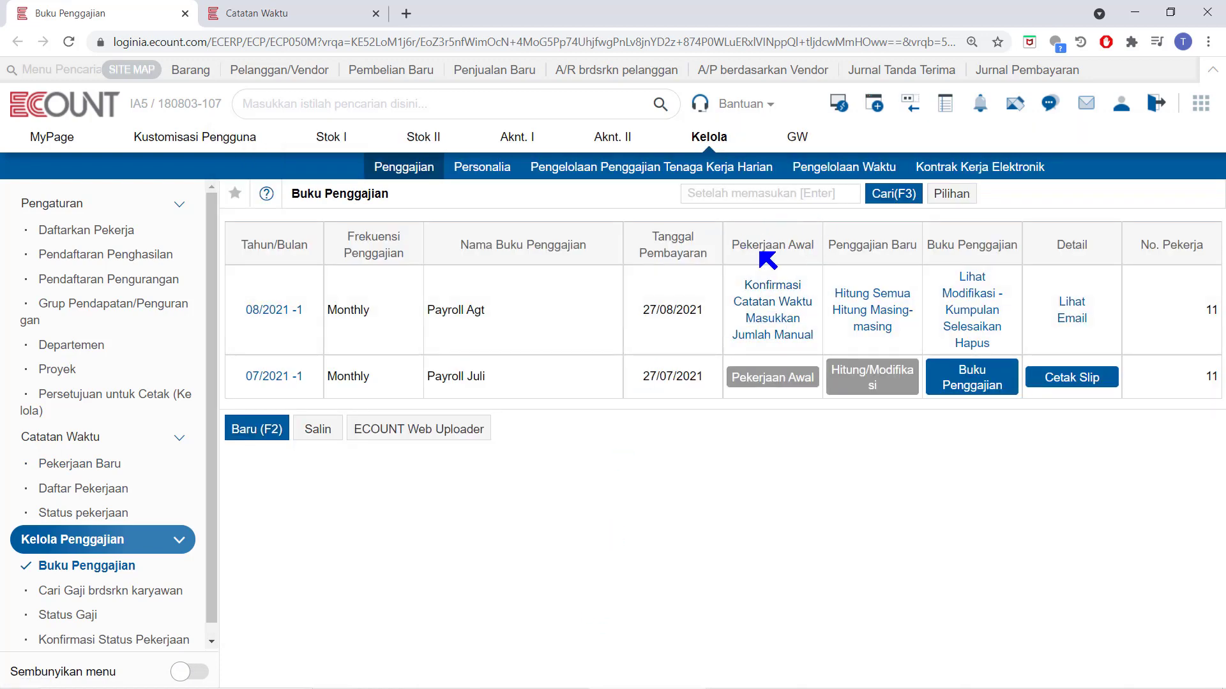
Open the time record confirmation for Payroll Agt and load the daily time record data for all five income items.
click(745, 306)
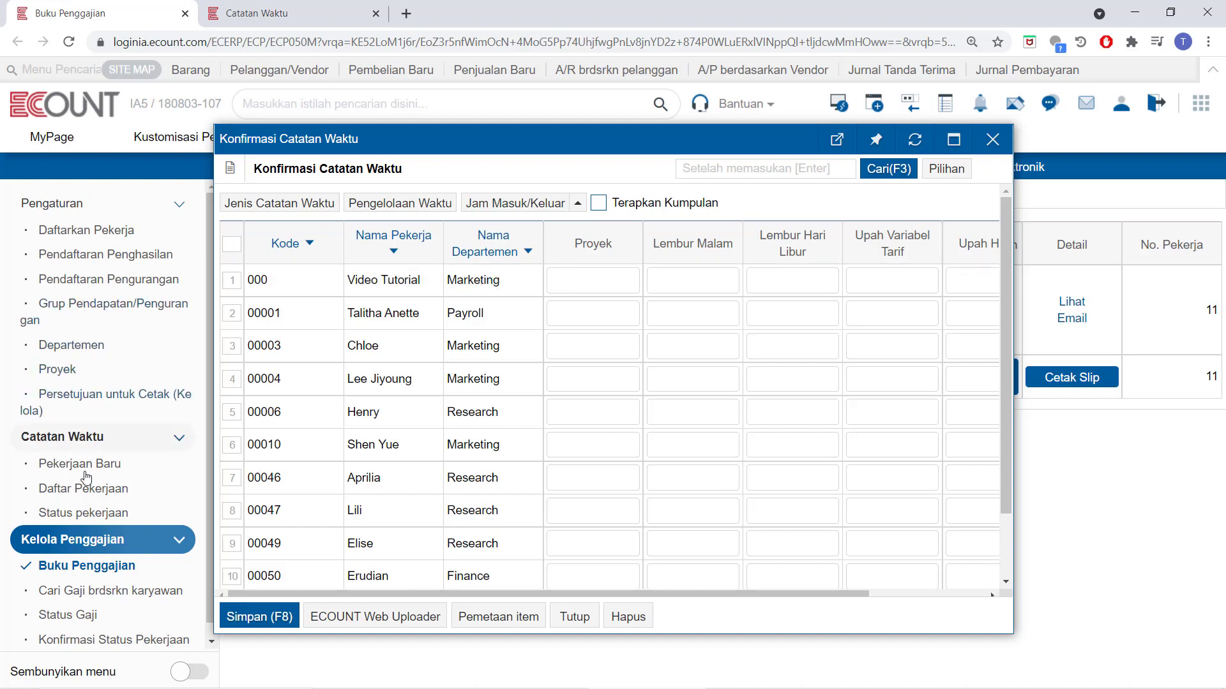
click(302, 205)
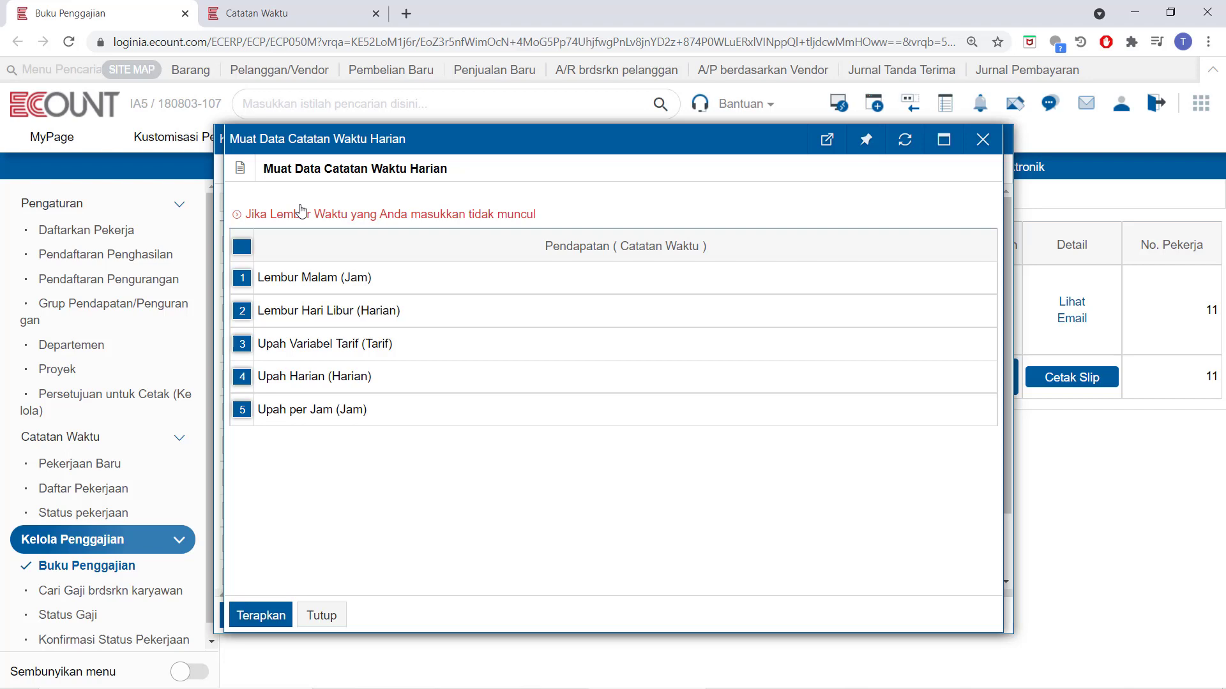
click(257, 616)
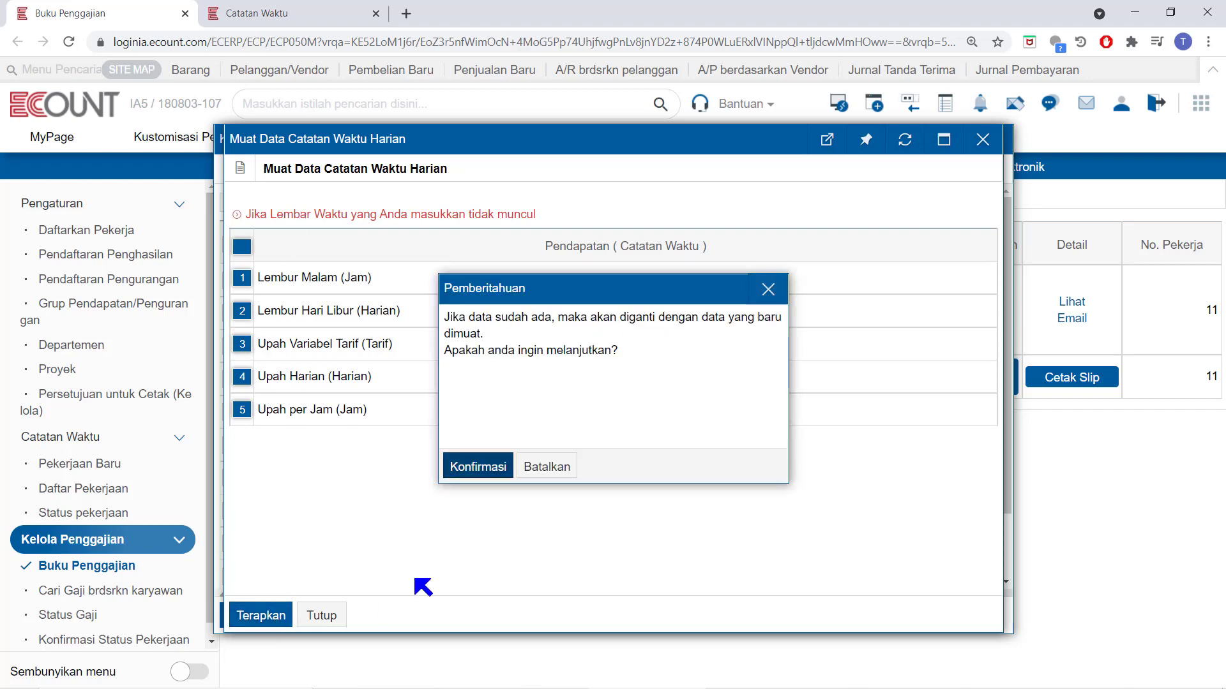
click(477, 466)
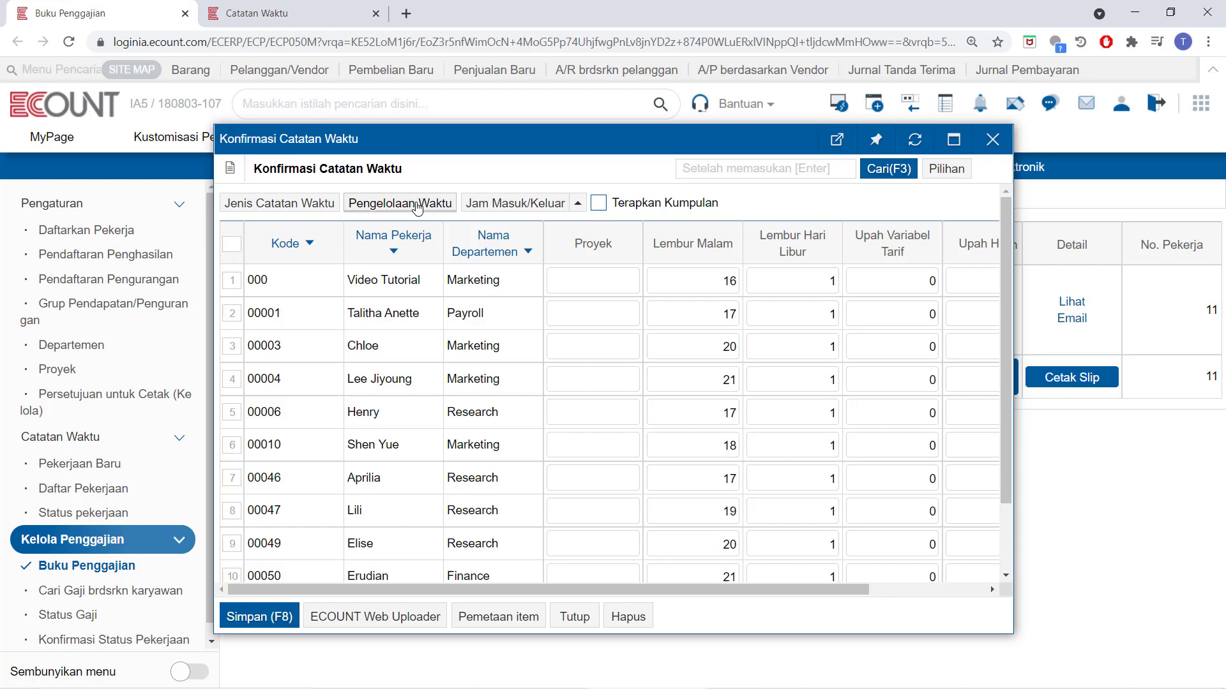
View the Catatan Waktu entry page under Pengelolaan Waktu and return to the time record confirmation.
click(353, 13)
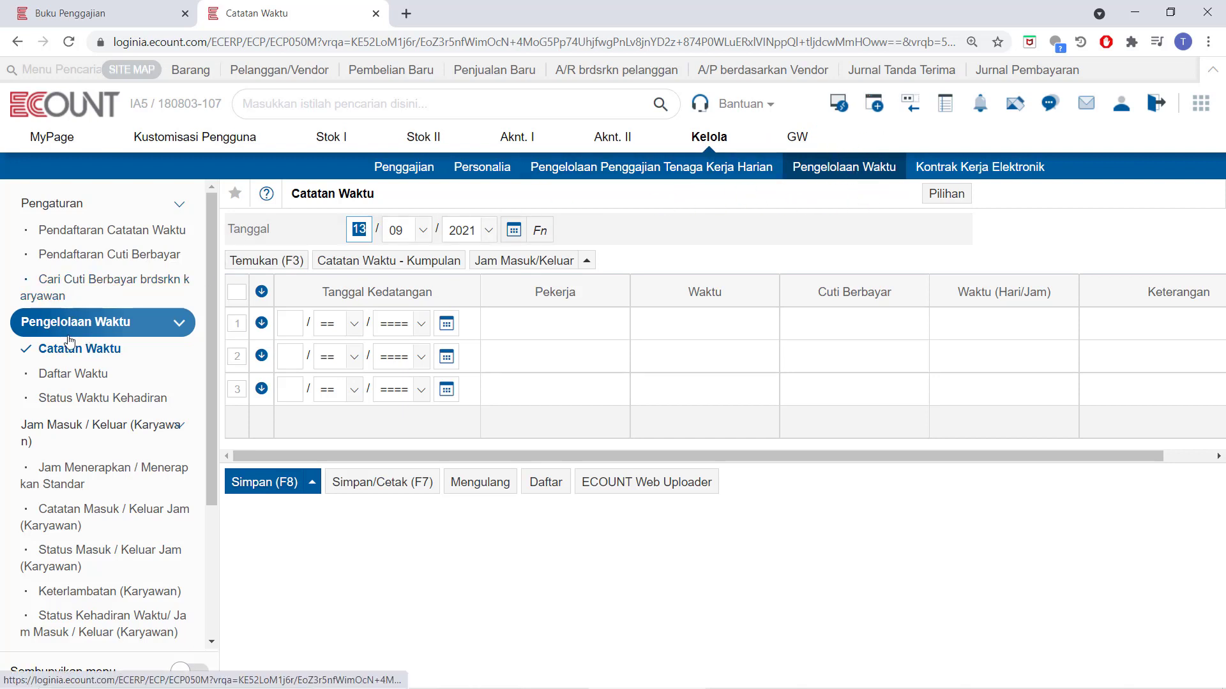
click(116, 3)
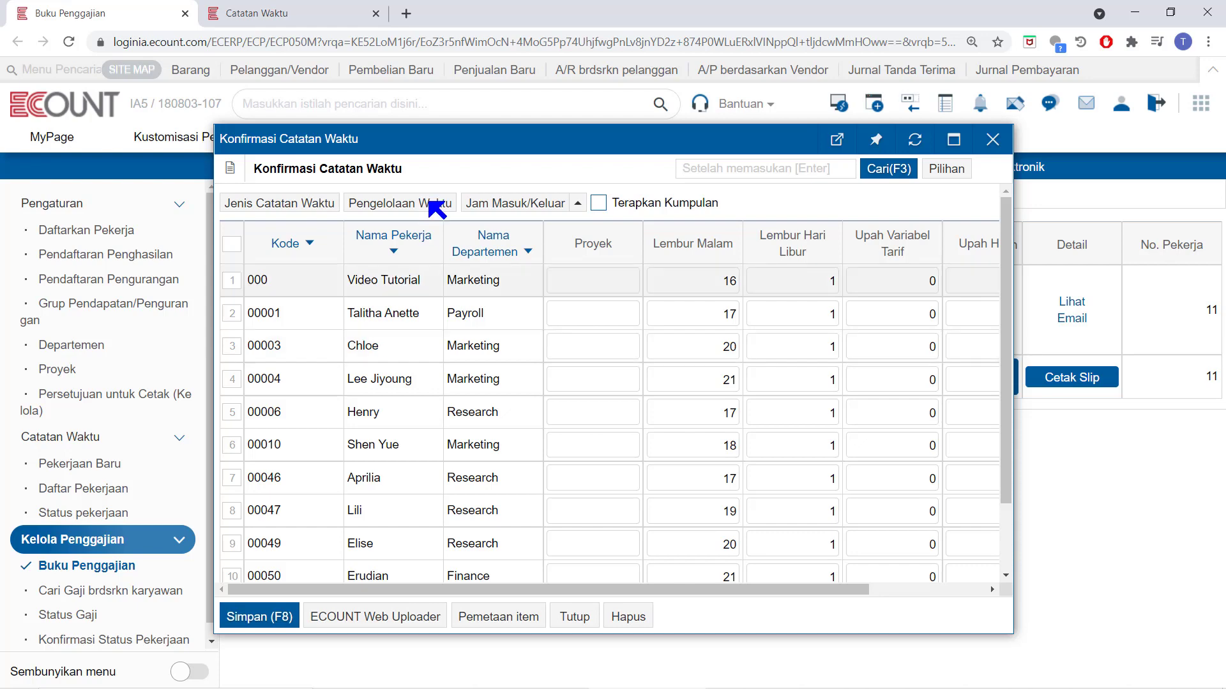
click(338, 4)
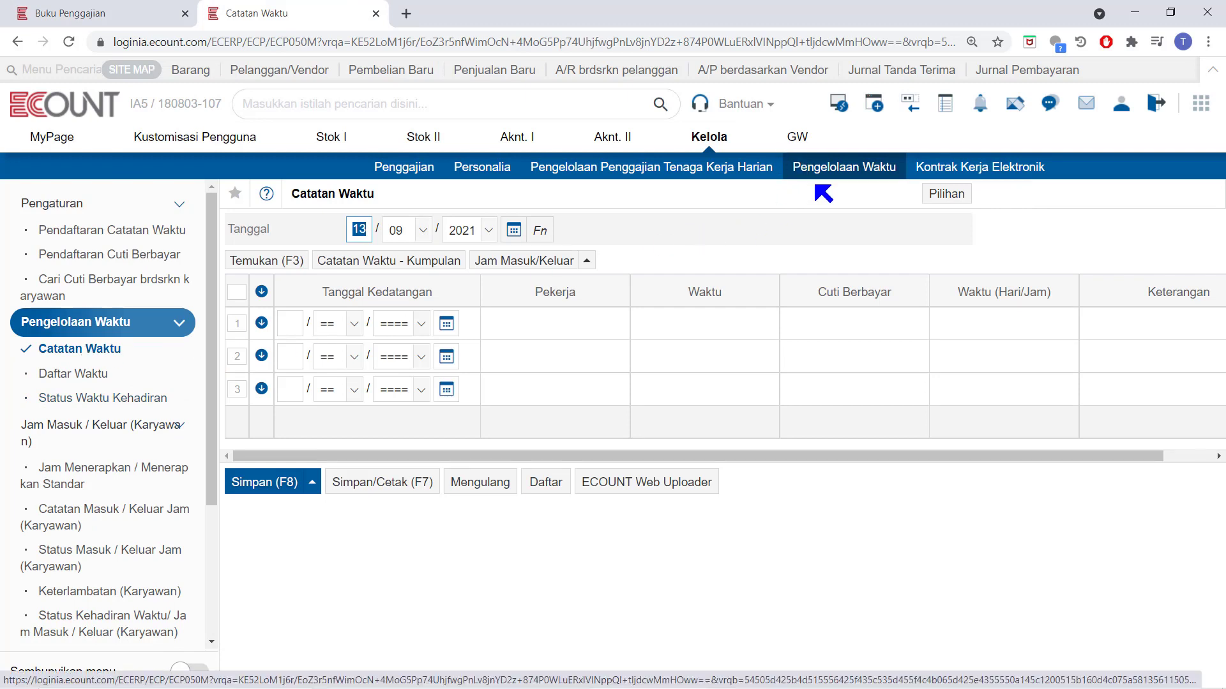
click(147, 13)
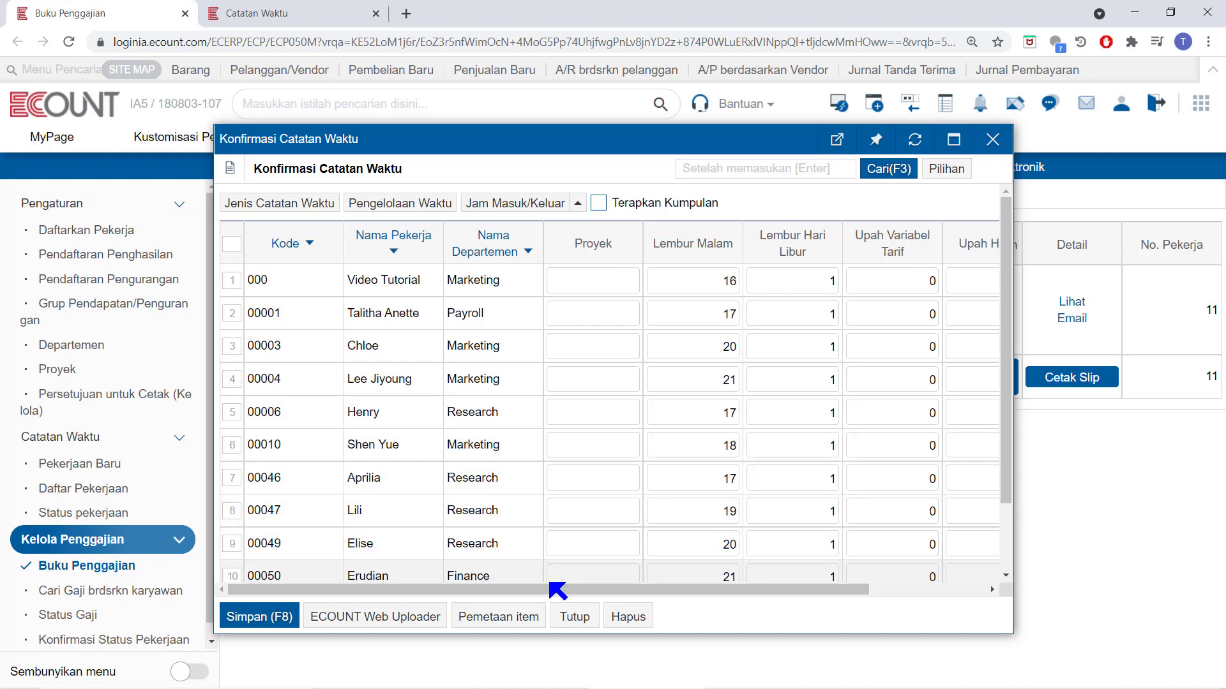
Try a new income mapping for Lembur Hari Libur using Jam Masuk/Keluar, review the available standards, and close the mapping setup without saving.
click(521, 620)
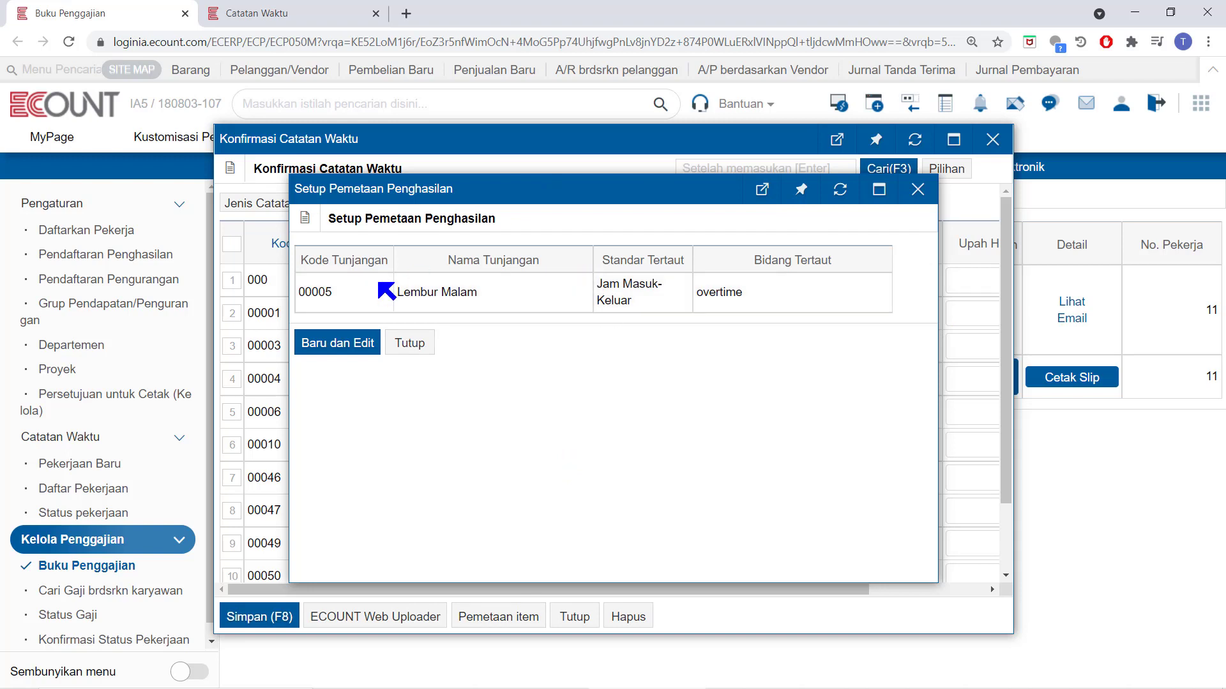
click(356, 344)
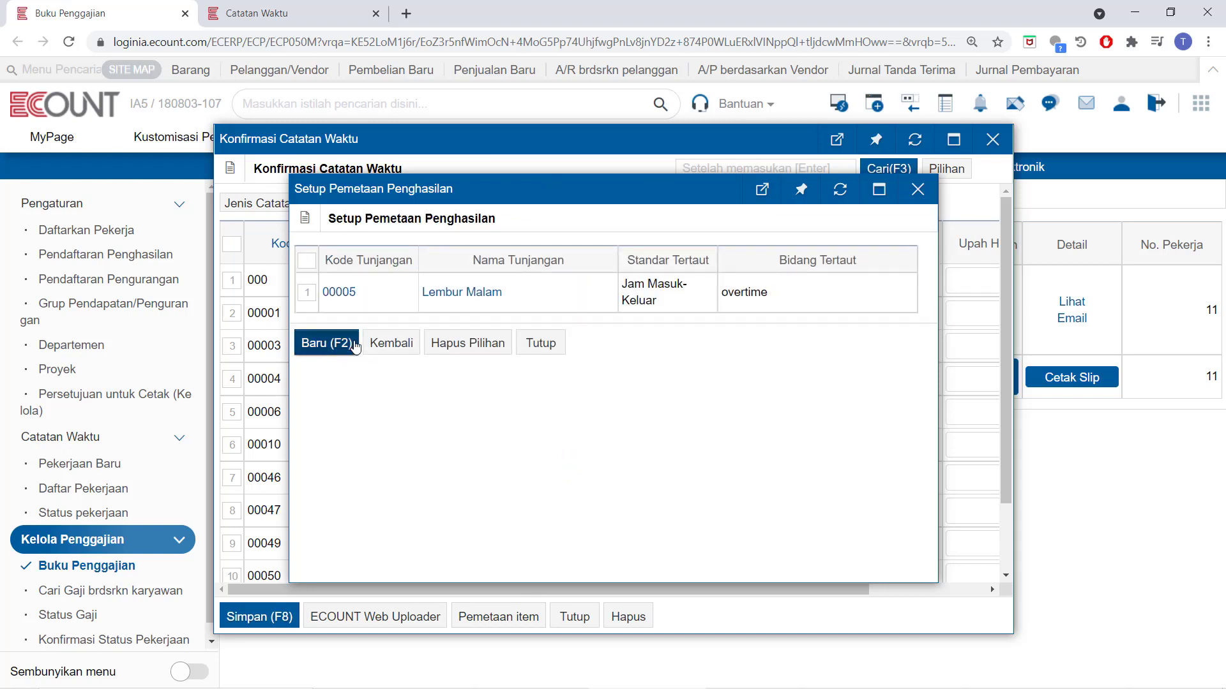
click(356, 345)
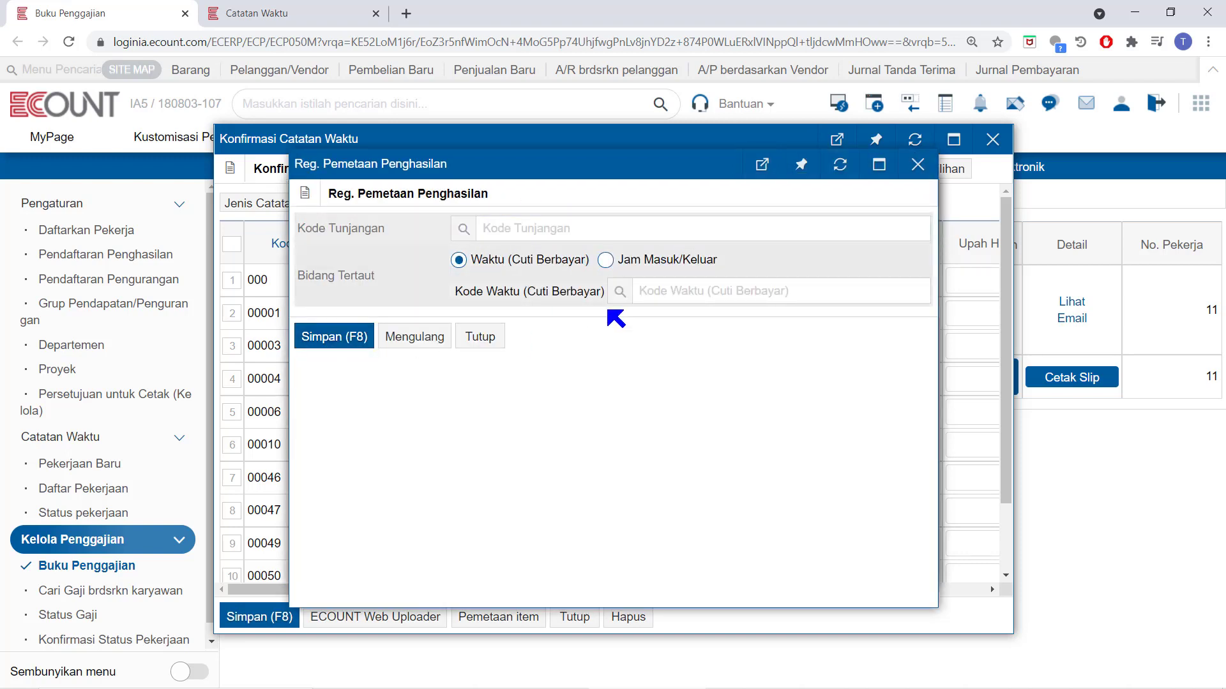
click(606, 259)
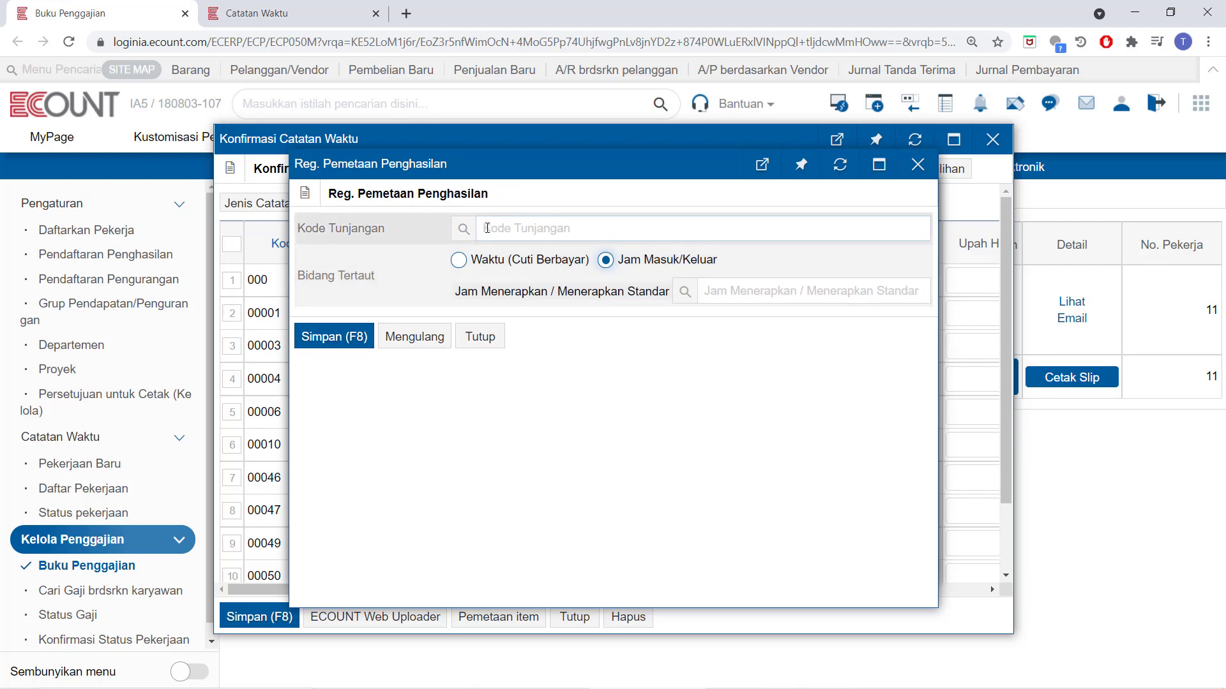
click(464, 229)
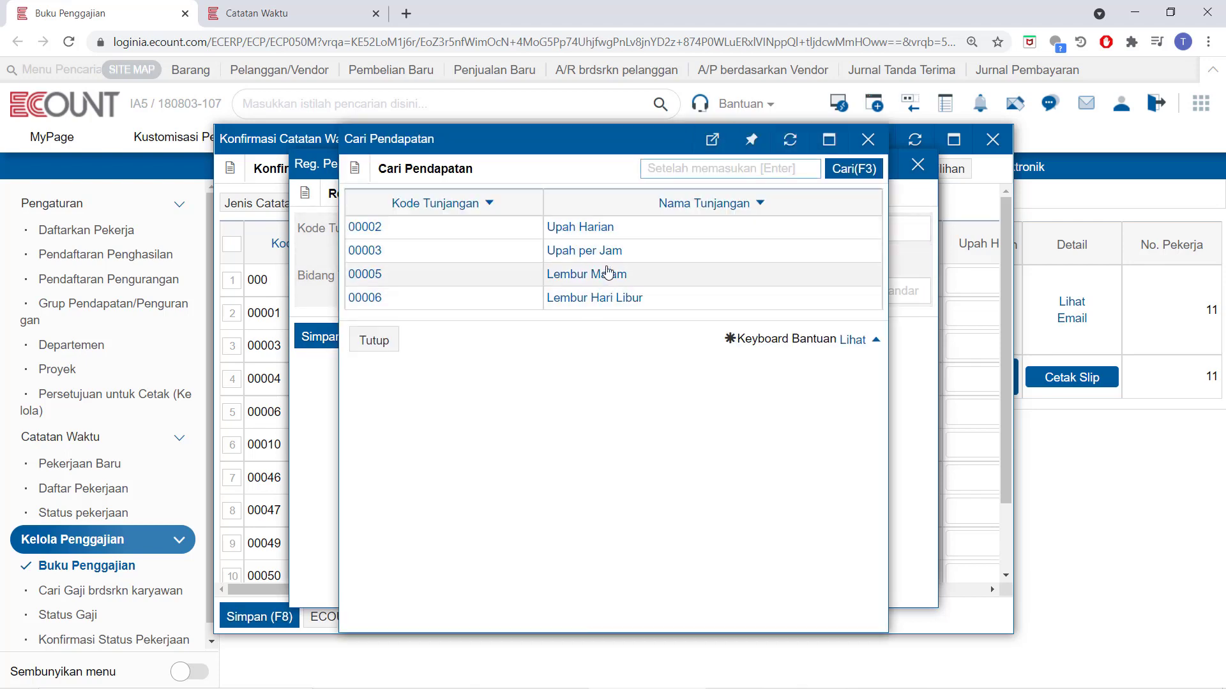
click(603, 298)
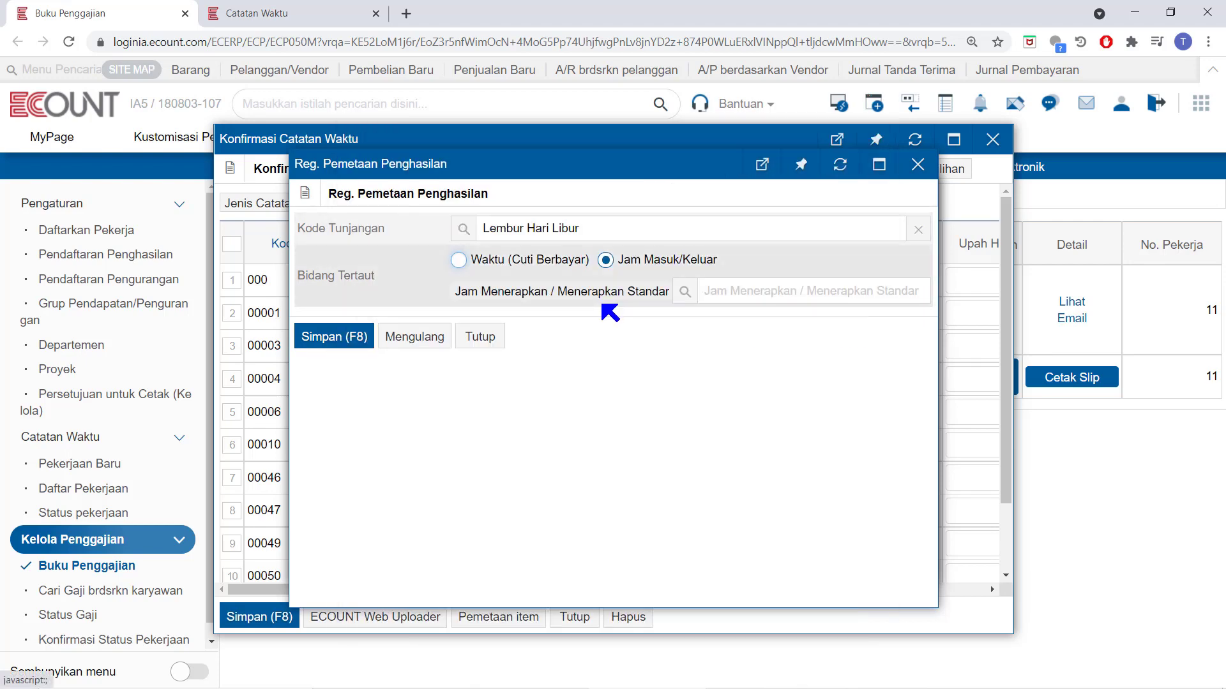
click(684, 292)
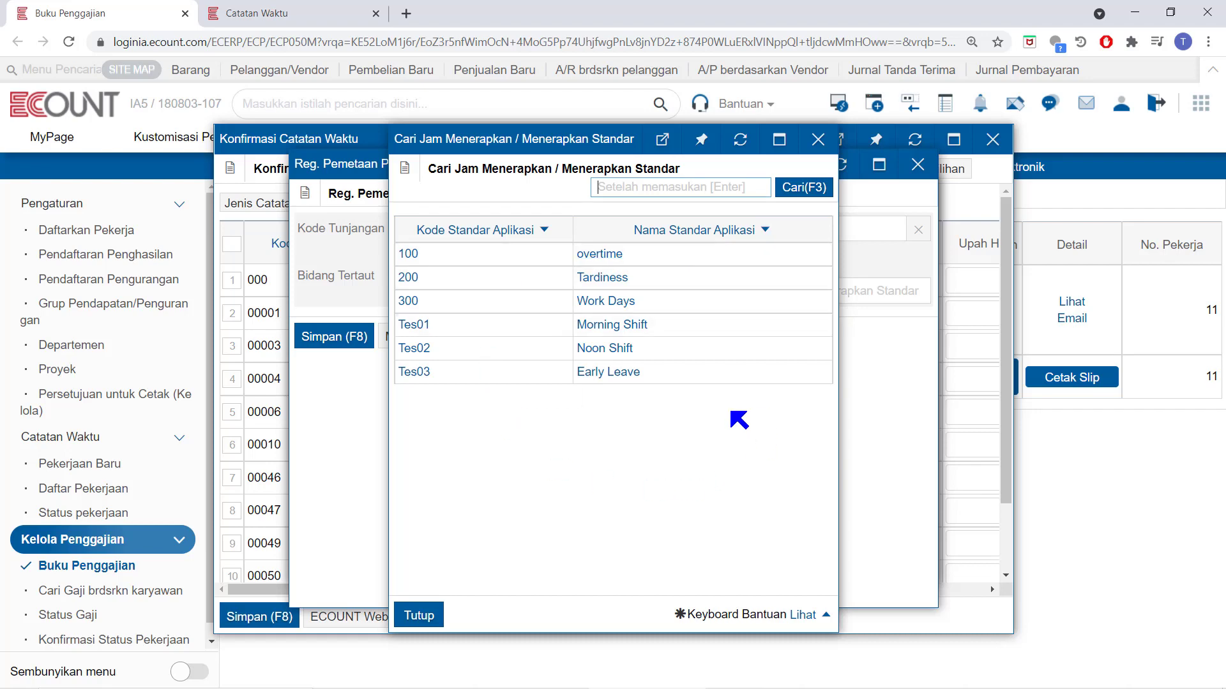
click(426, 616)
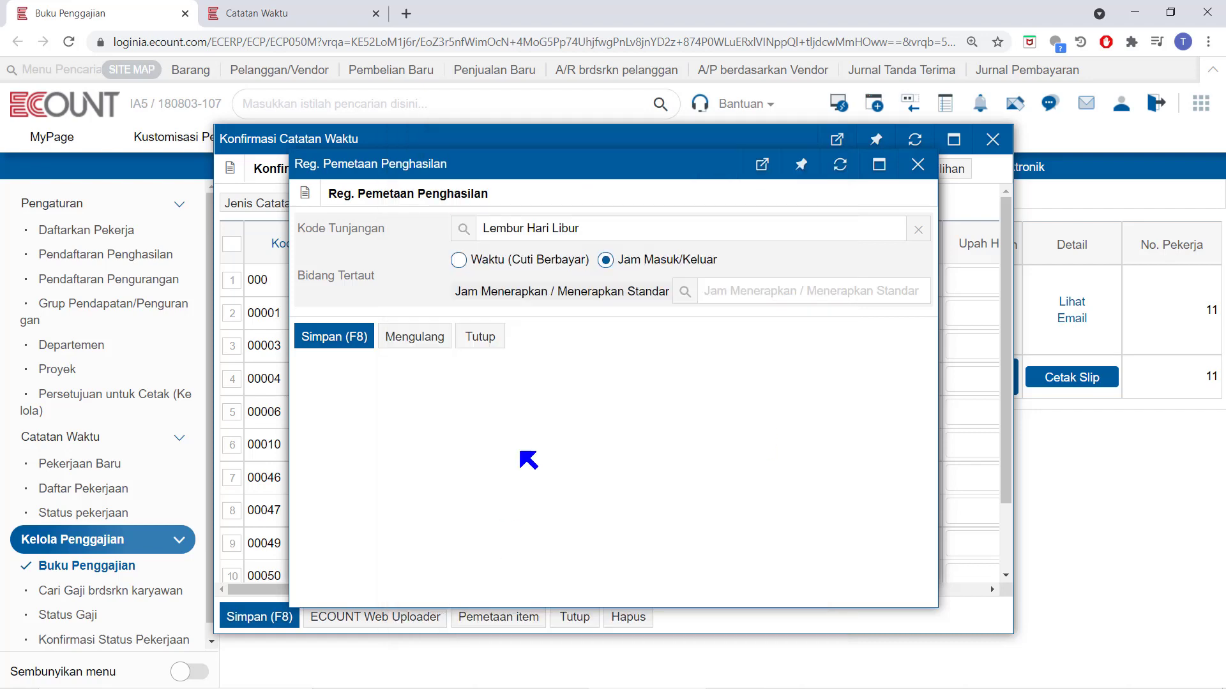
click(482, 345)
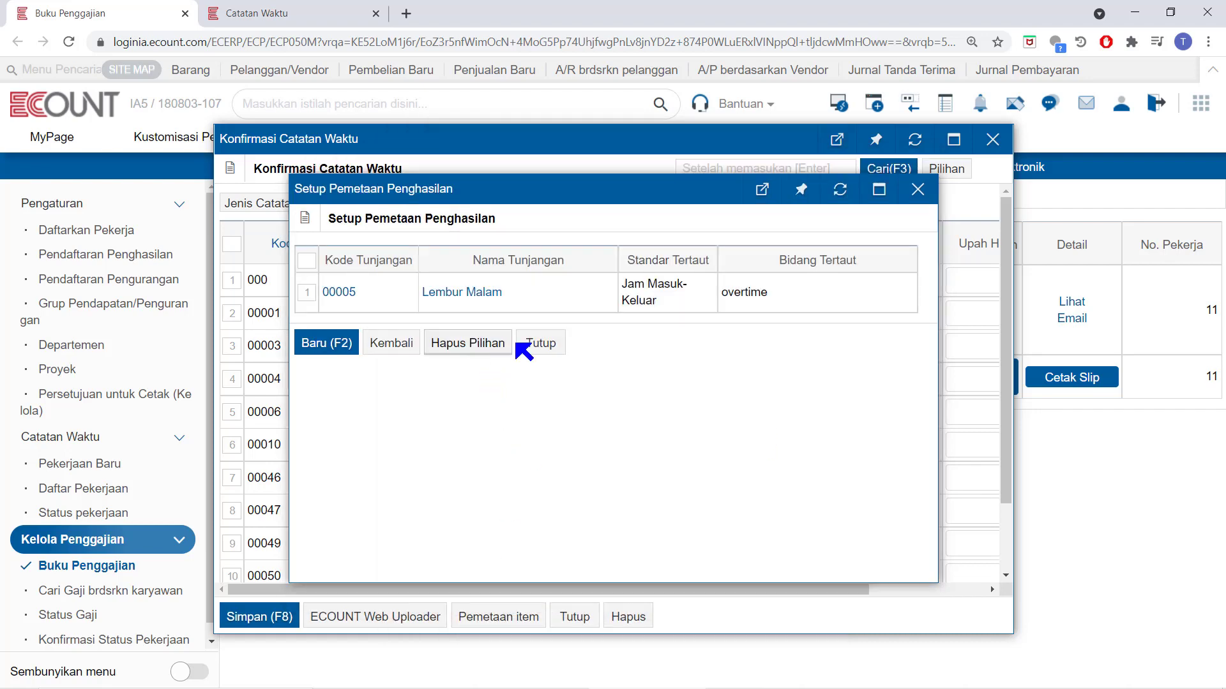
click(537, 345)
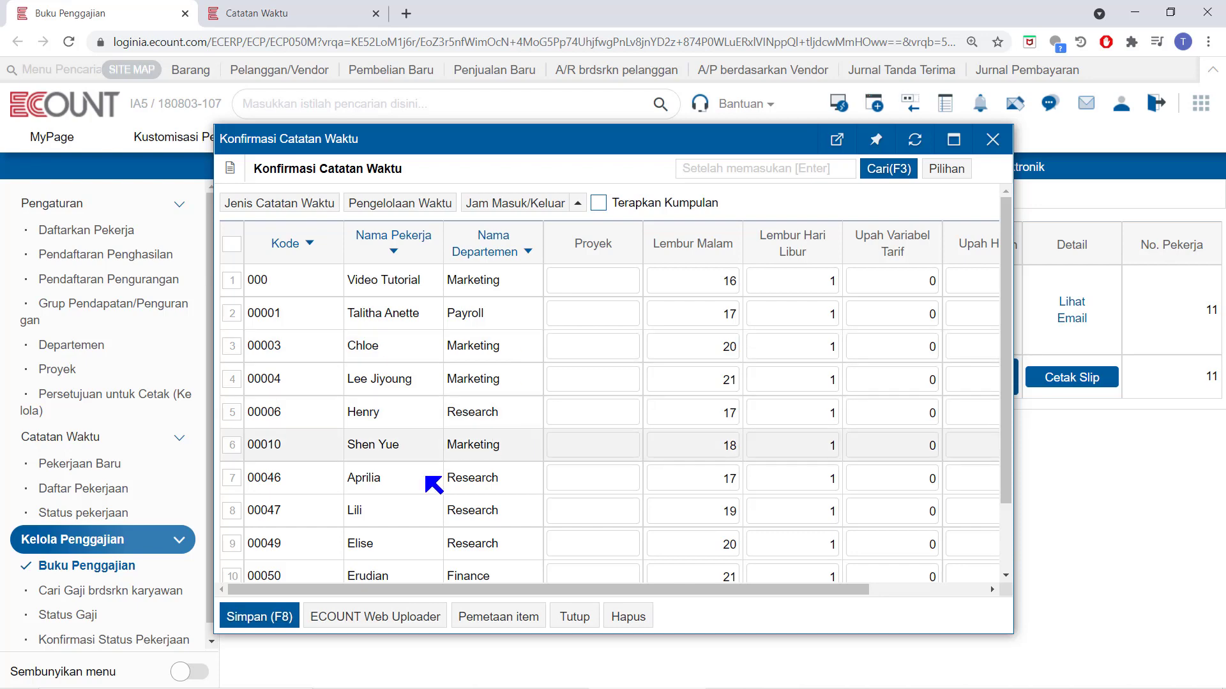
Review the ECOUNT Web Uploader template for the time record confirmation and close it.
click(412, 618)
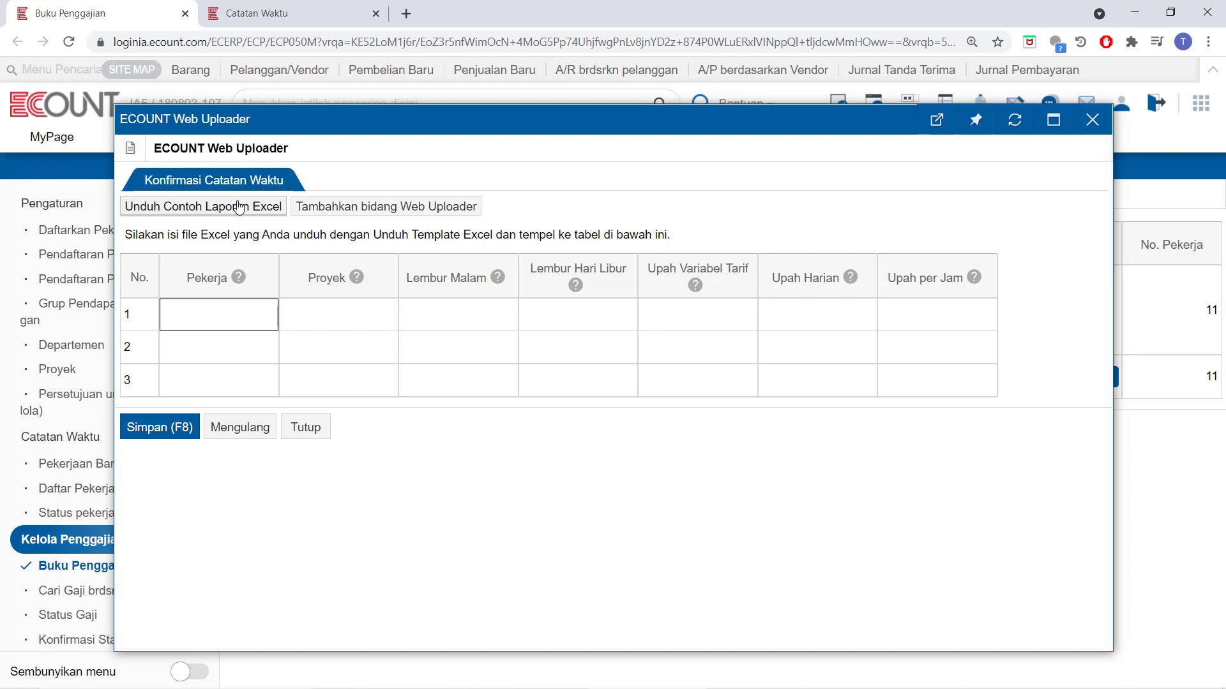
mouse_move(371, 291)
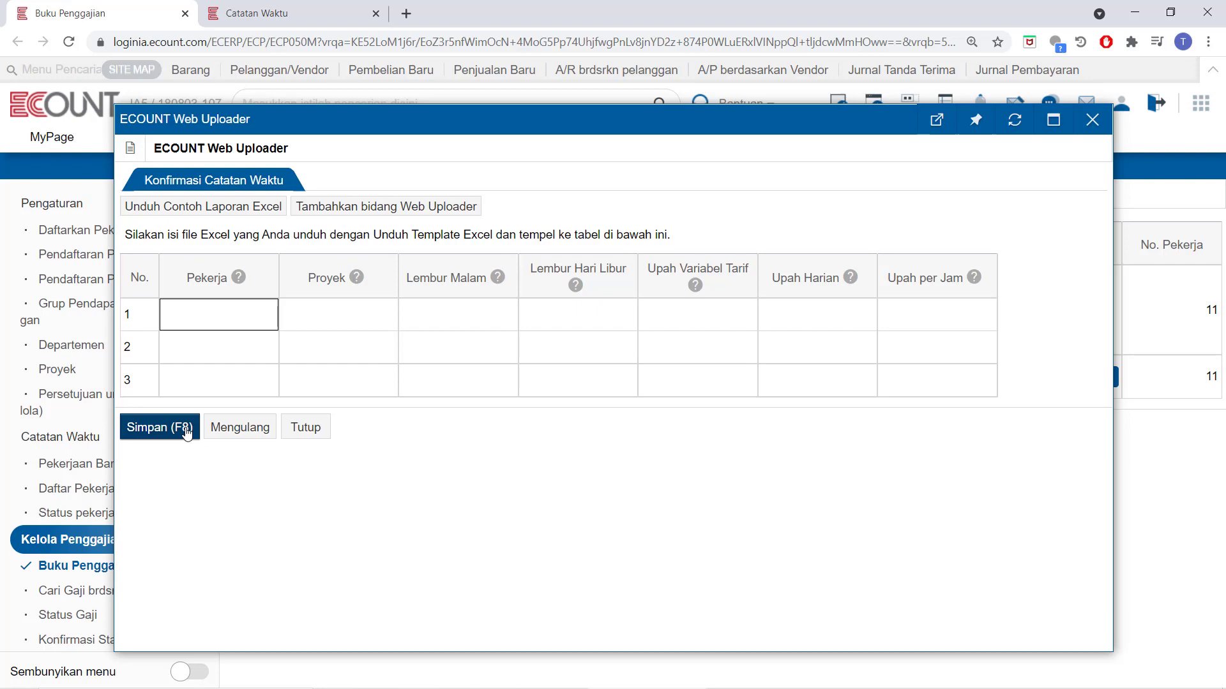
click(320, 437)
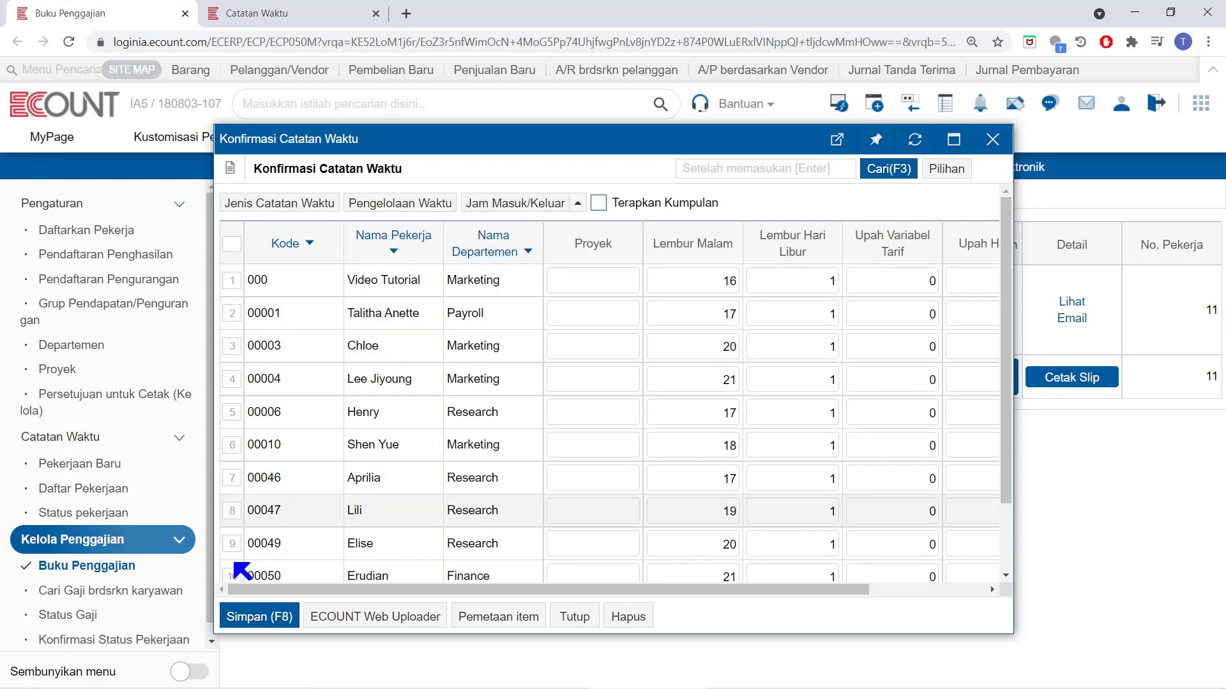
Save the time record confirmation and recalculate Payroll Agt for all employees.
click(263, 624)
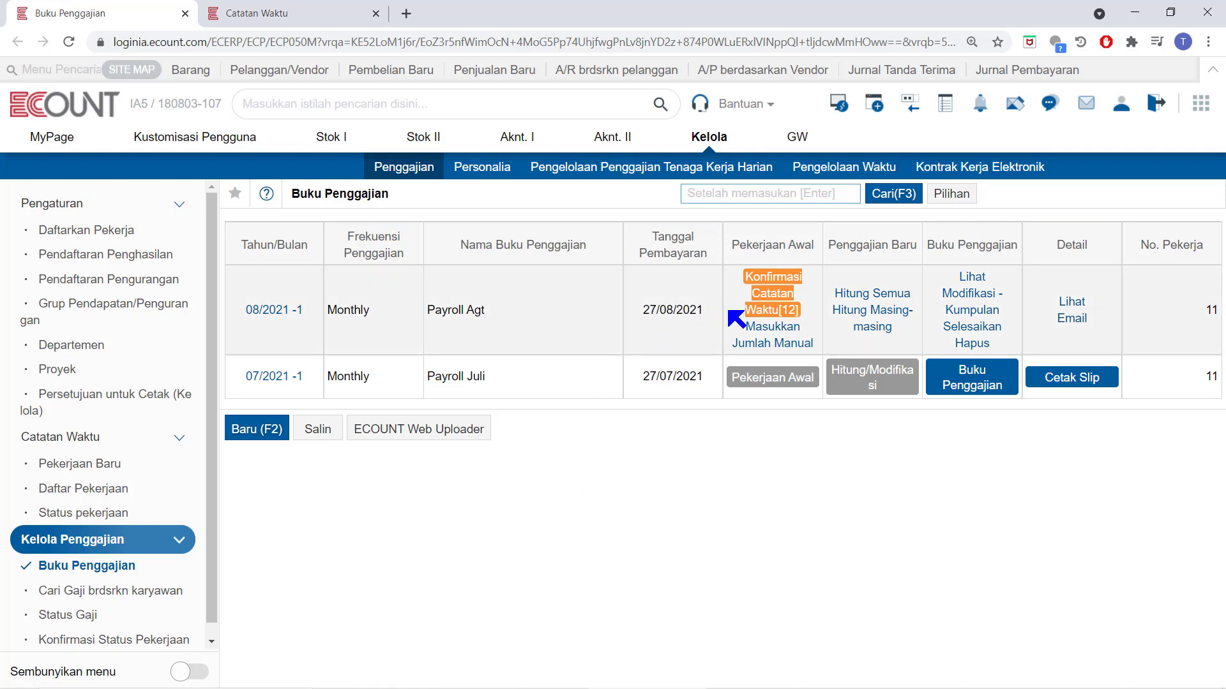
click(794, 319)
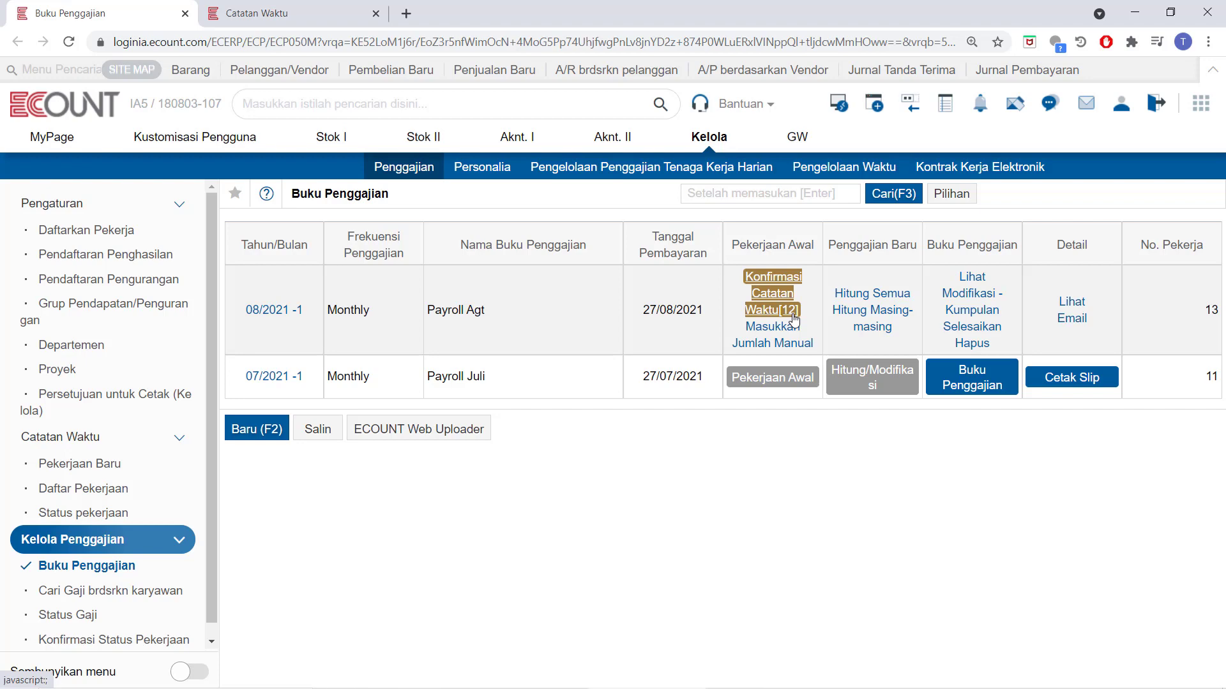
click(874, 295)
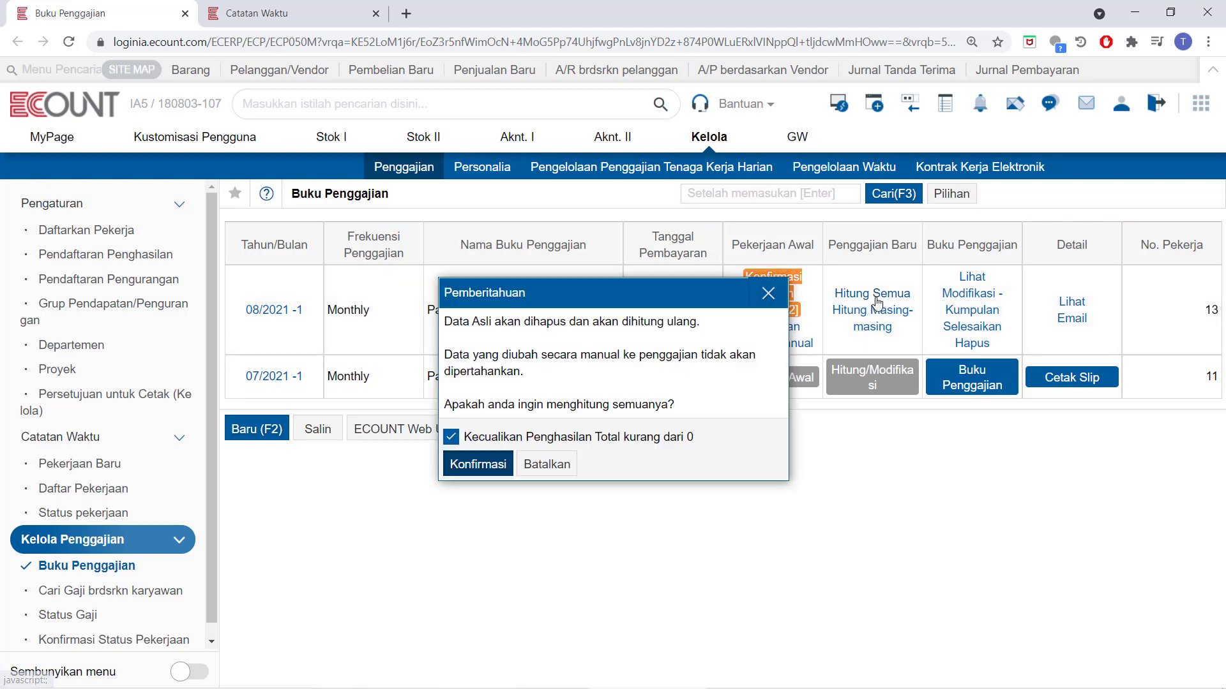
click(504, 464)
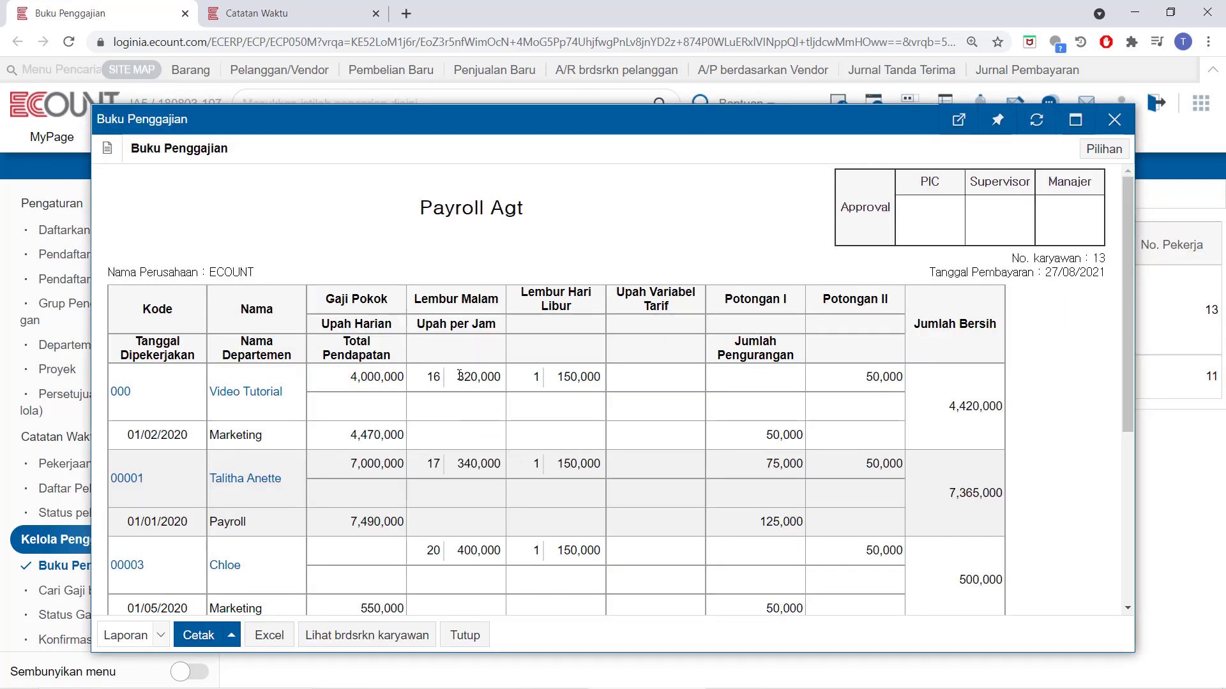
Review the Lembur Malam and Lembur Hari Libur amounts of the employees in the Payroll Agt book.
drag(457, 377, 487, 377)
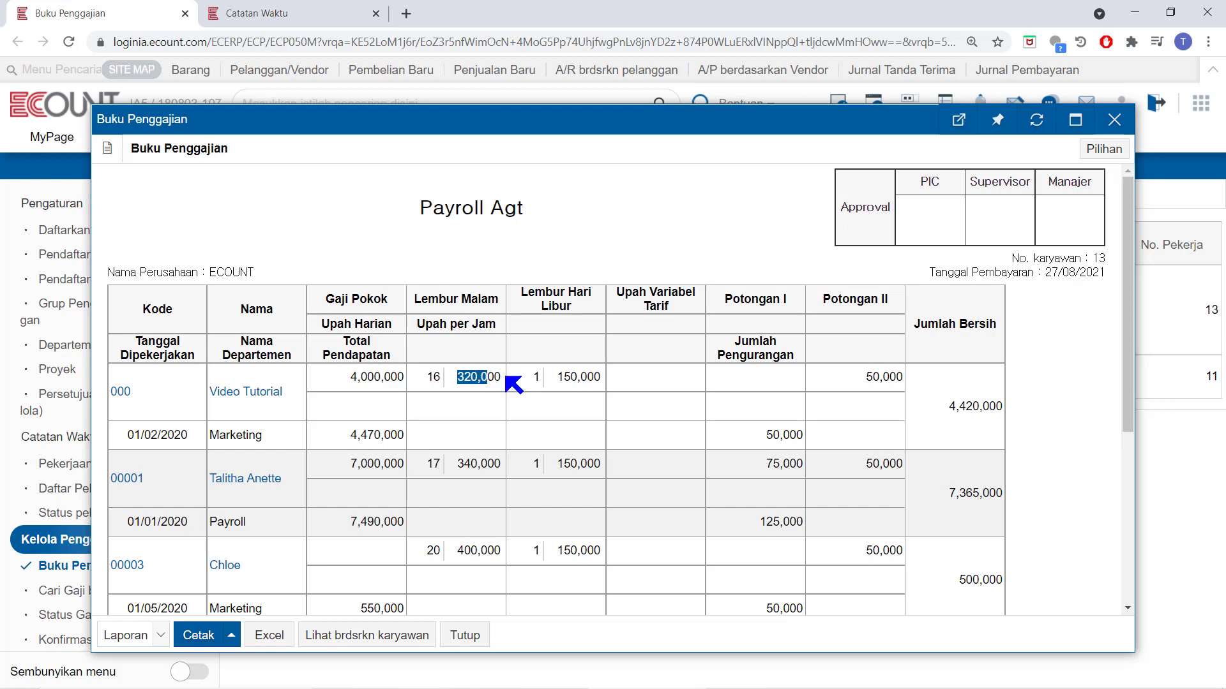
drag(558, 377, 604, 379)
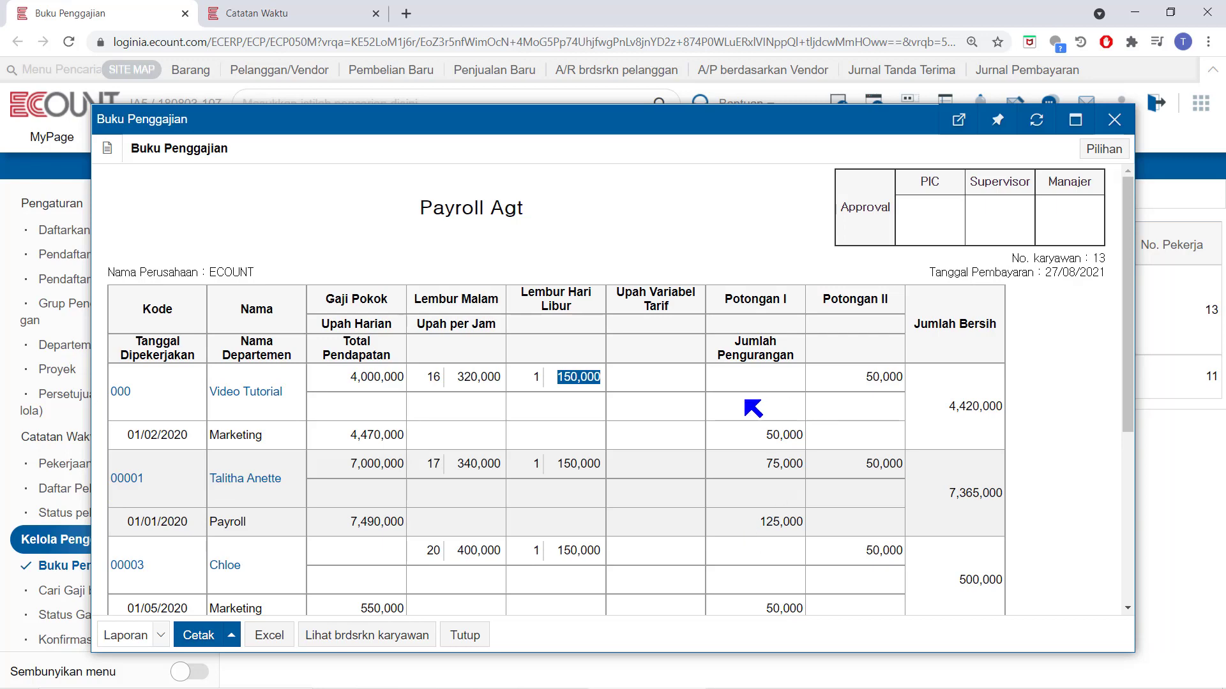
scroll(745, 405, down, 10)
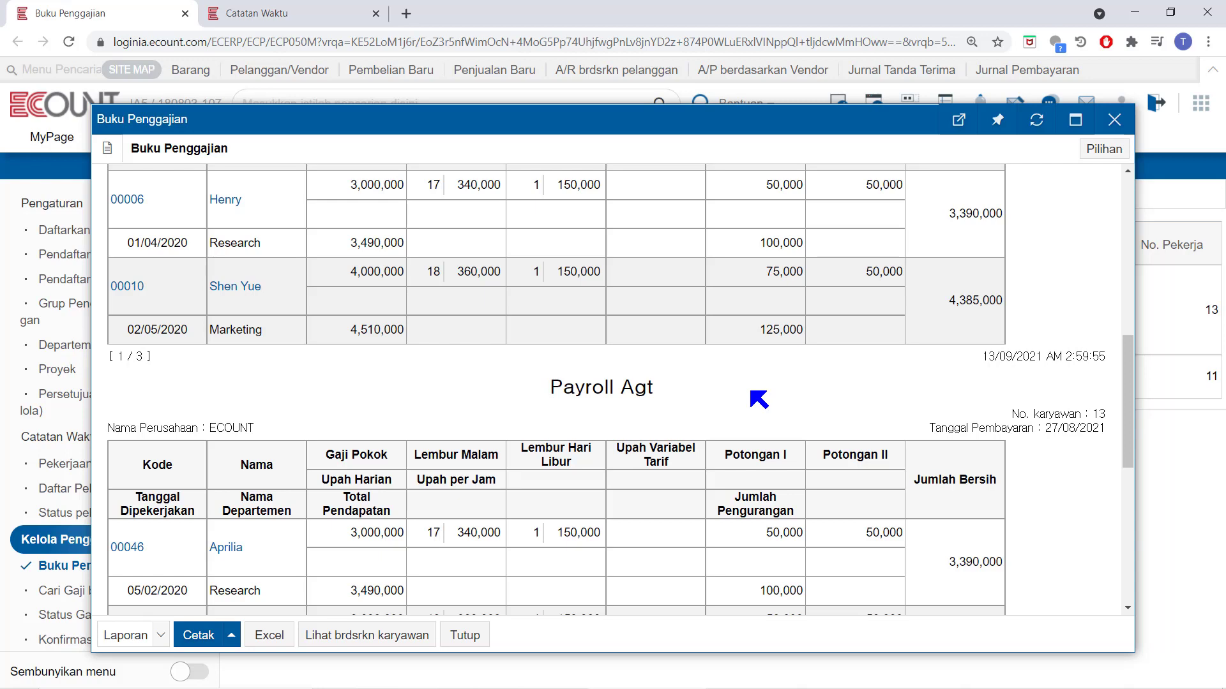
scroll(758, 400, down, 1)
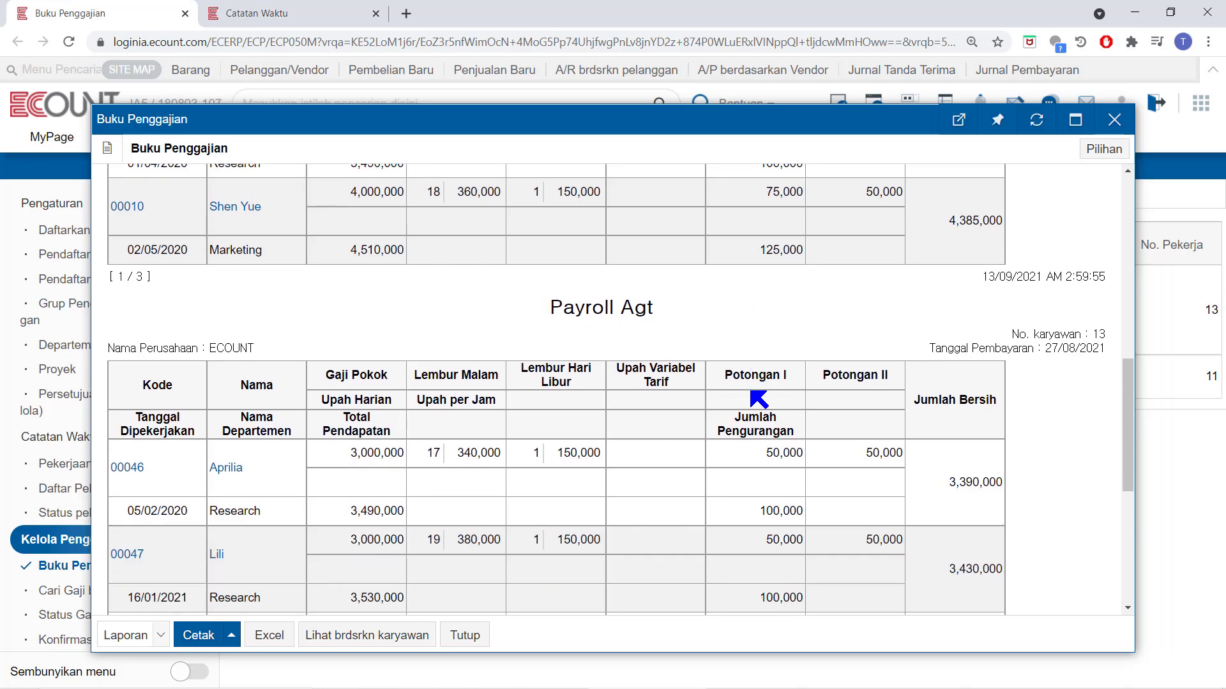
scroll(758, 400, up, 10)
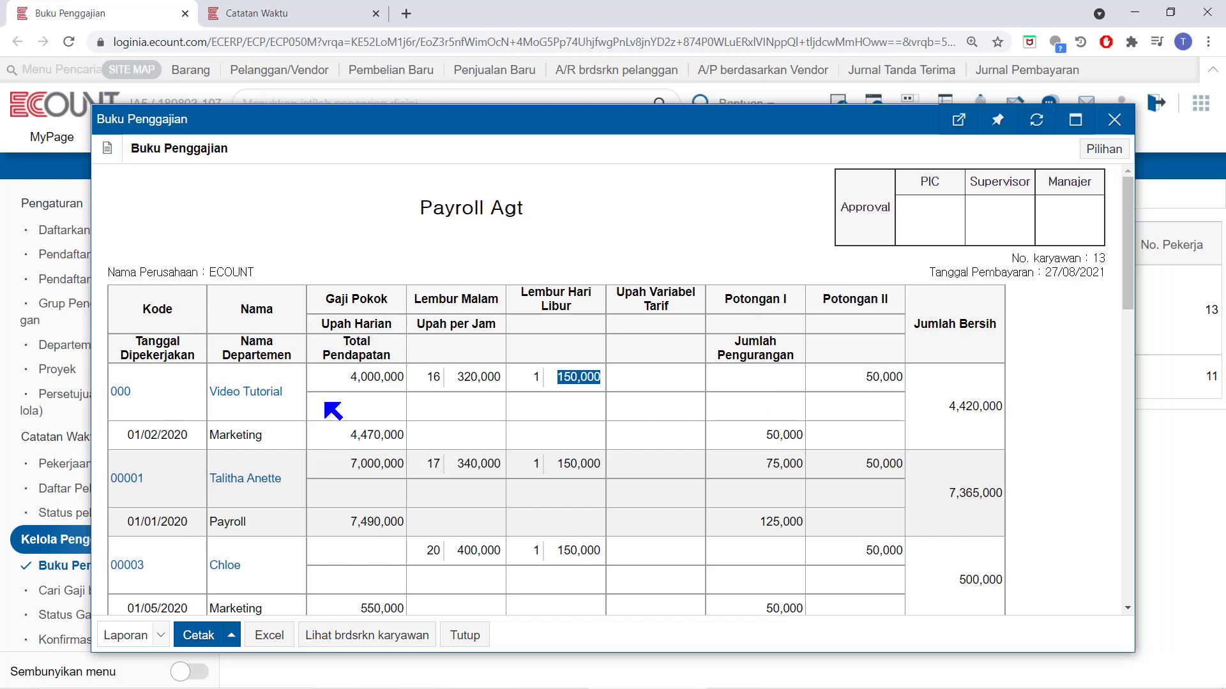
Set the Lembur Malam amount of employee code 000 to 300.000 and save the change to the payroll book.
click(246, 392)
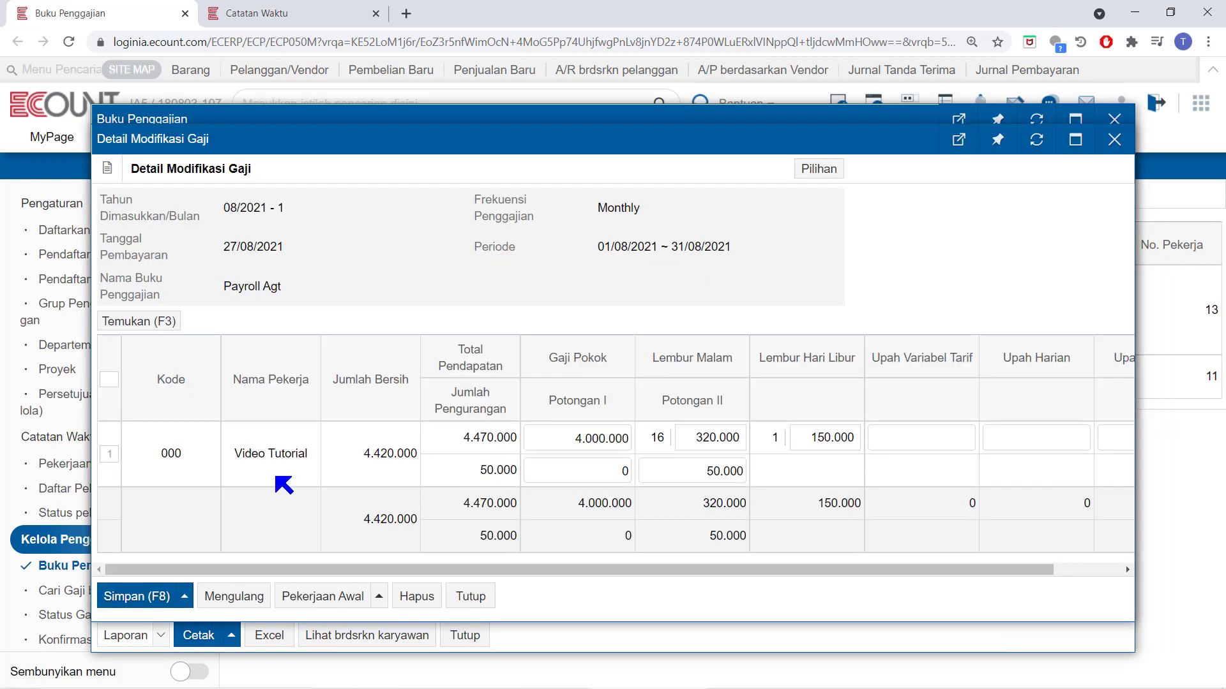
click(688, 432)
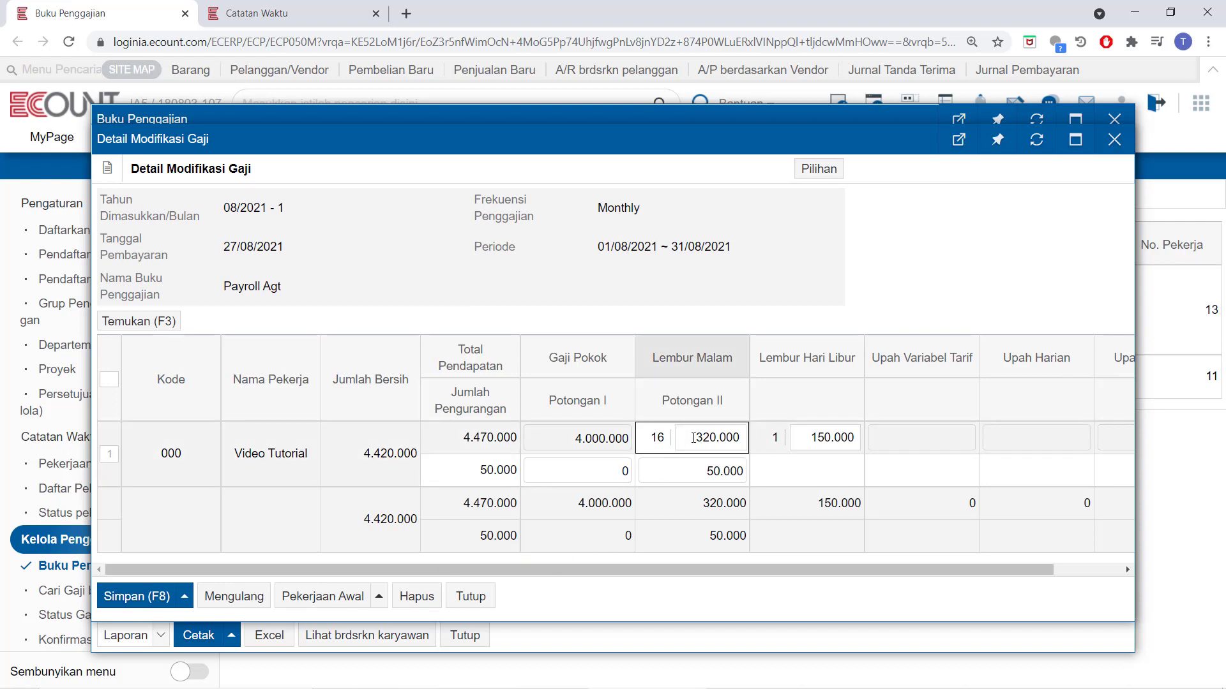
text(300.000)
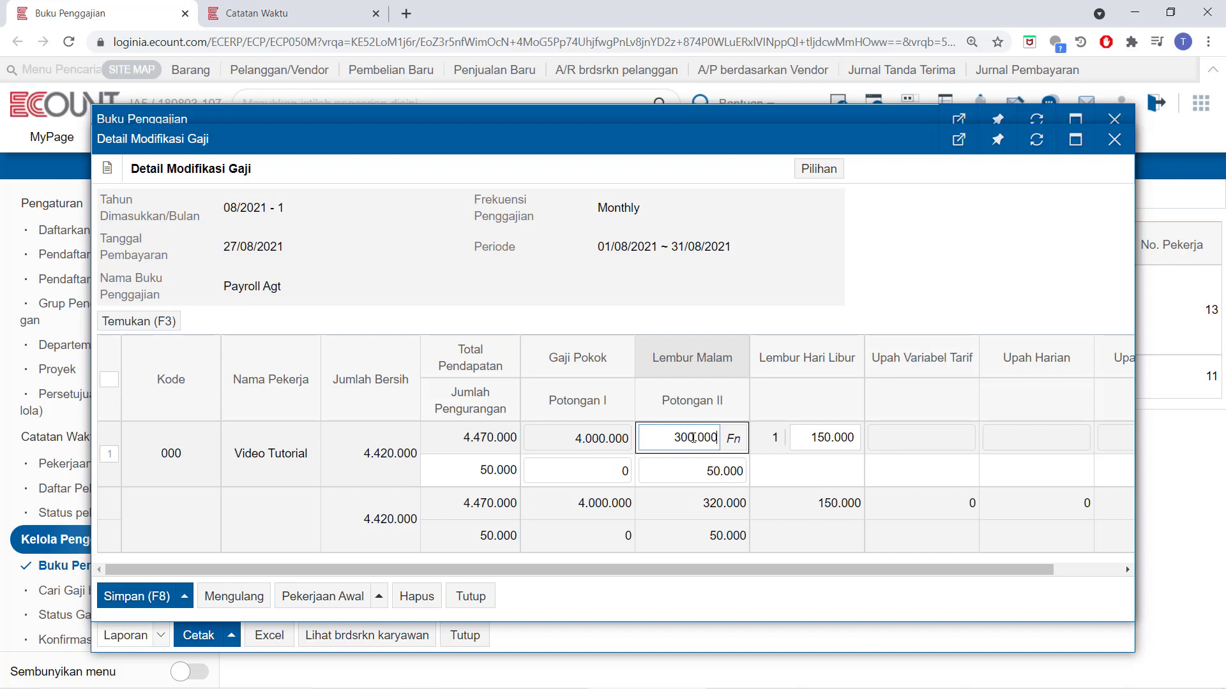
click(130, 597)
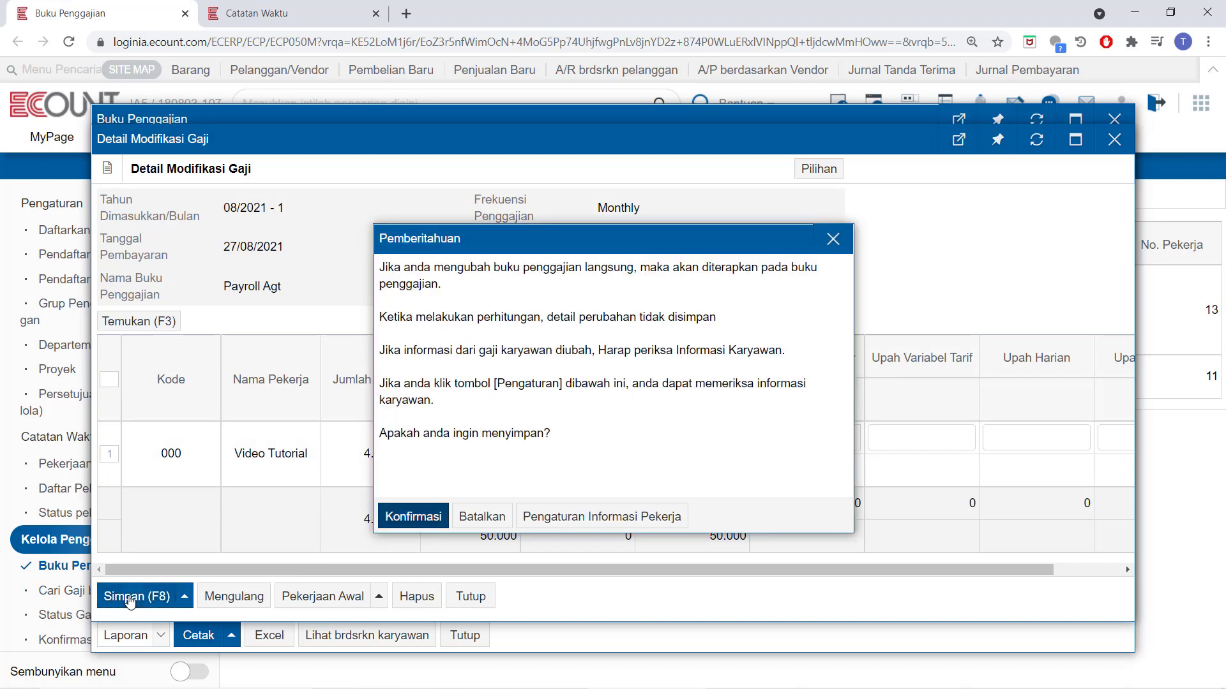
click(415, 515)
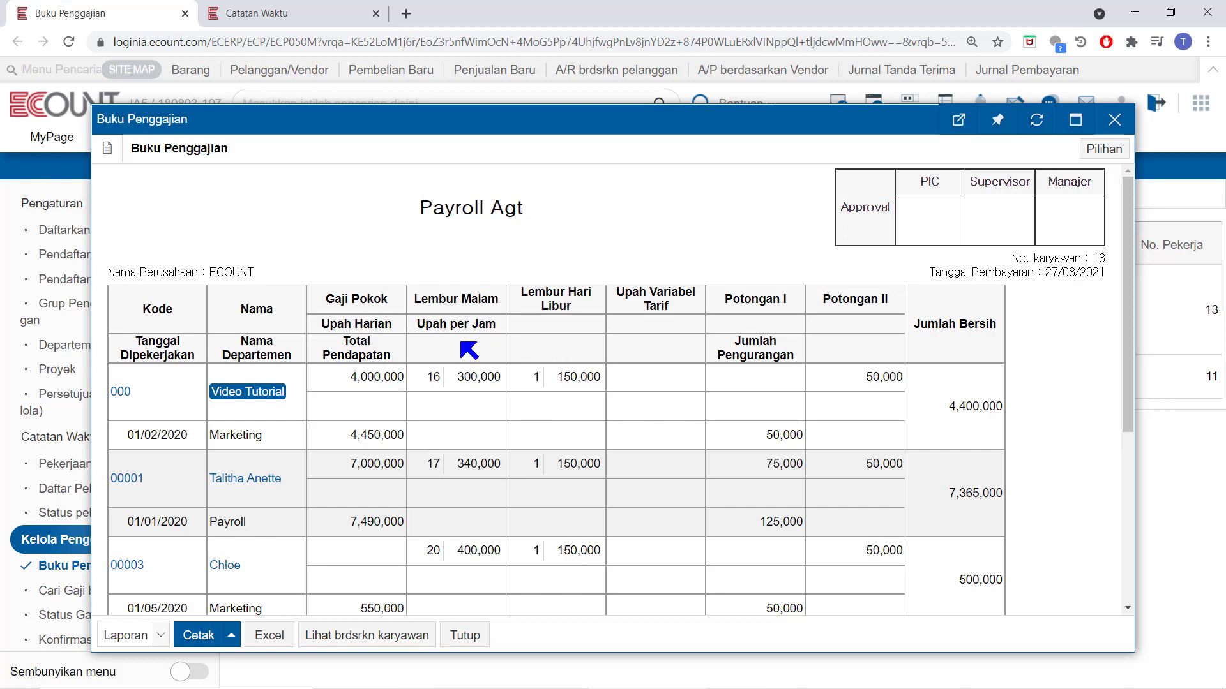
Open the collective pay modification of Payroll Agt for the Marketing employees with codes 00003, 00004 and 00010.
drag(456, 377, 496, 379)
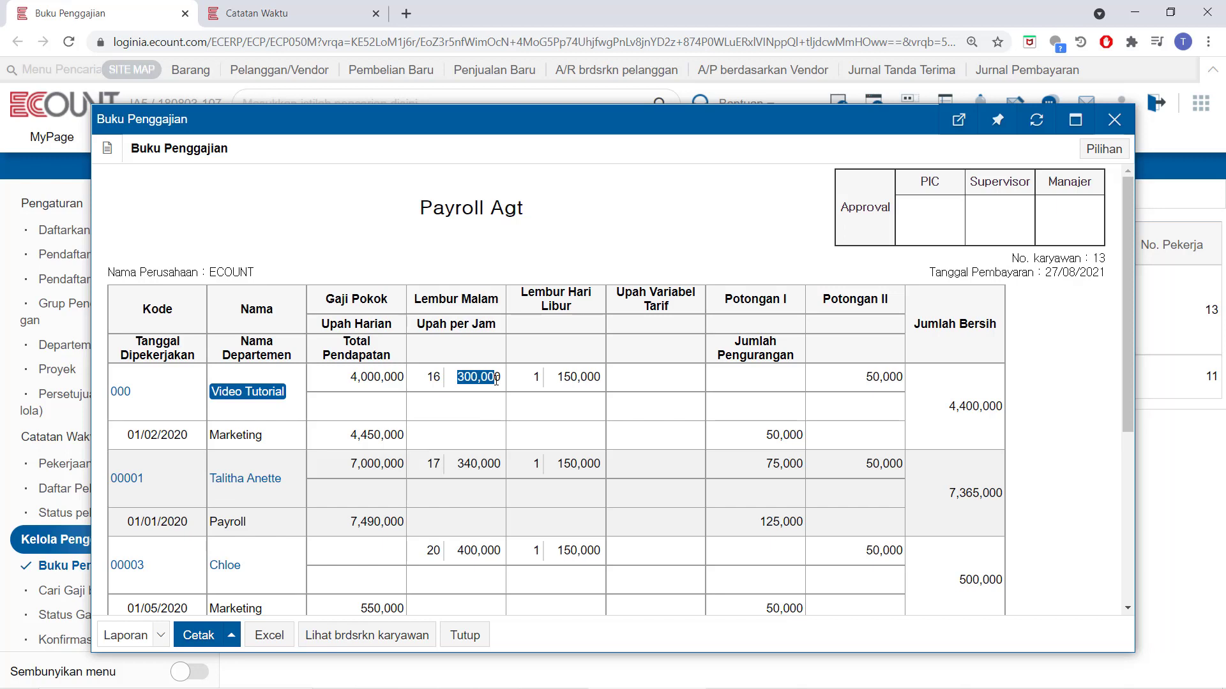
click(472, 637)
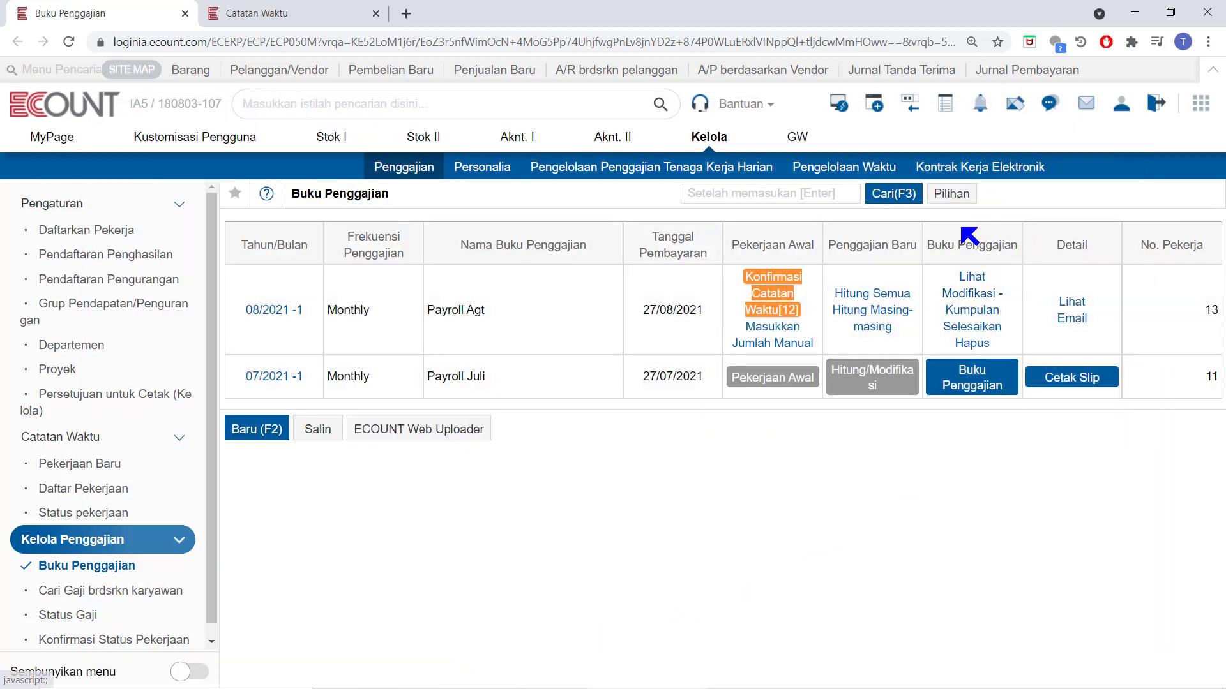
click(962, 313)
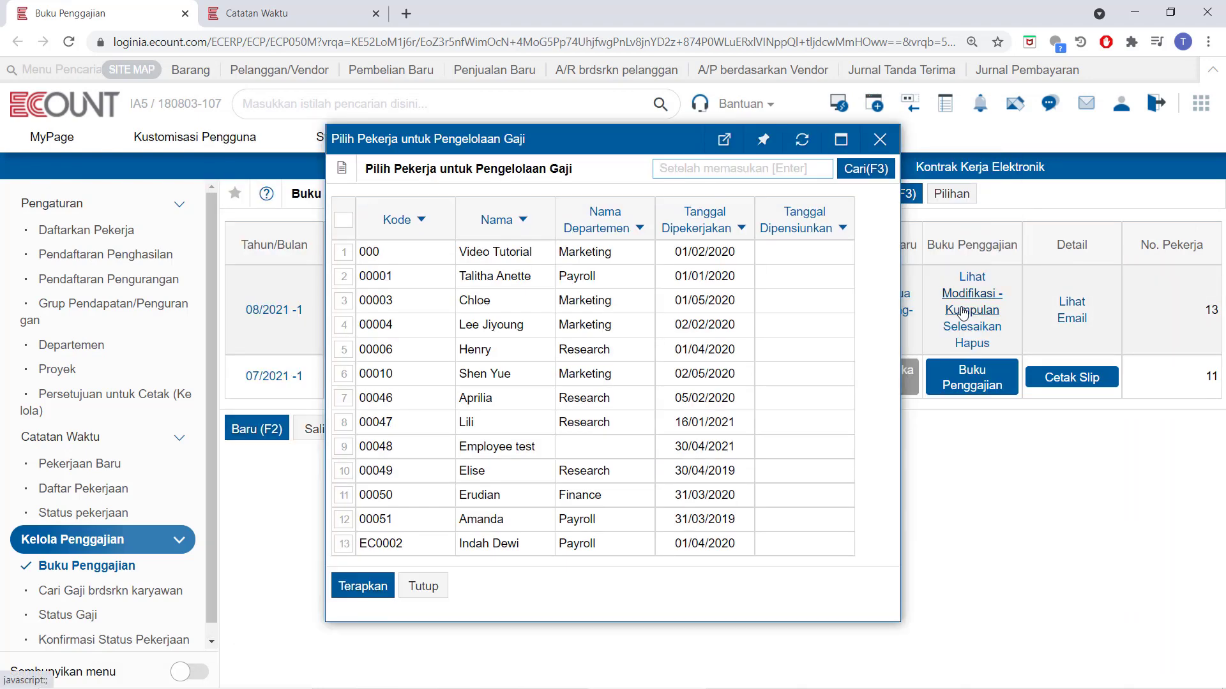
click(611, 231)
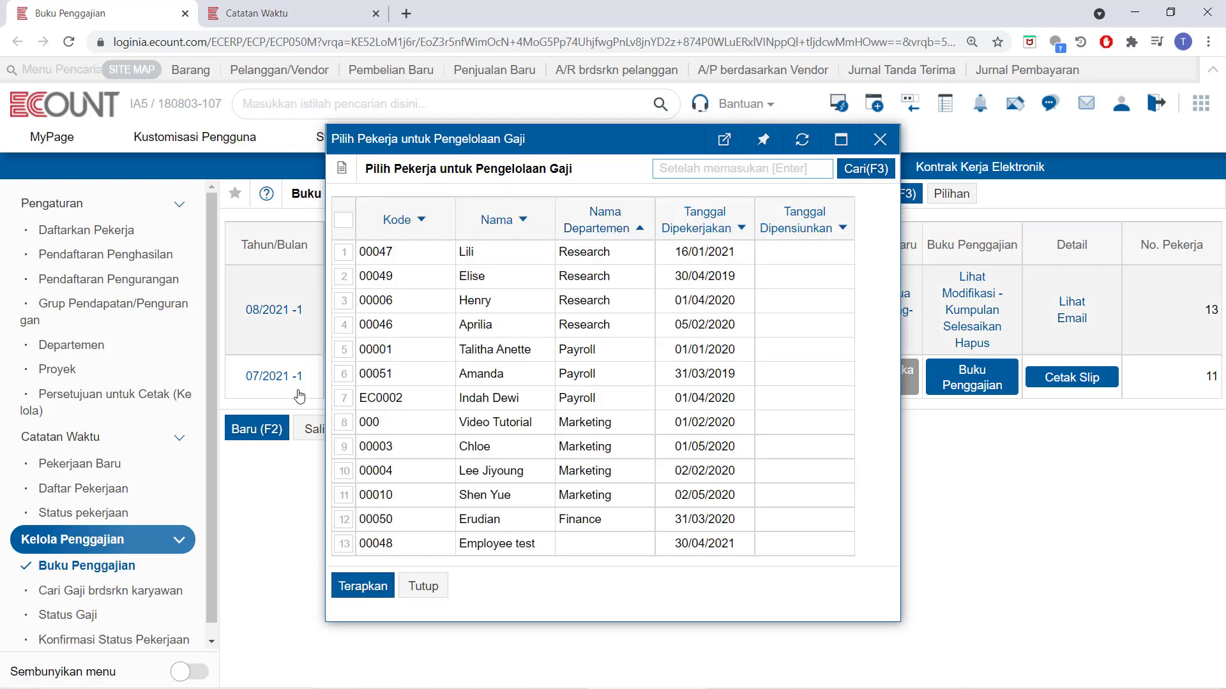
click(345, 448)
click(344, 471)
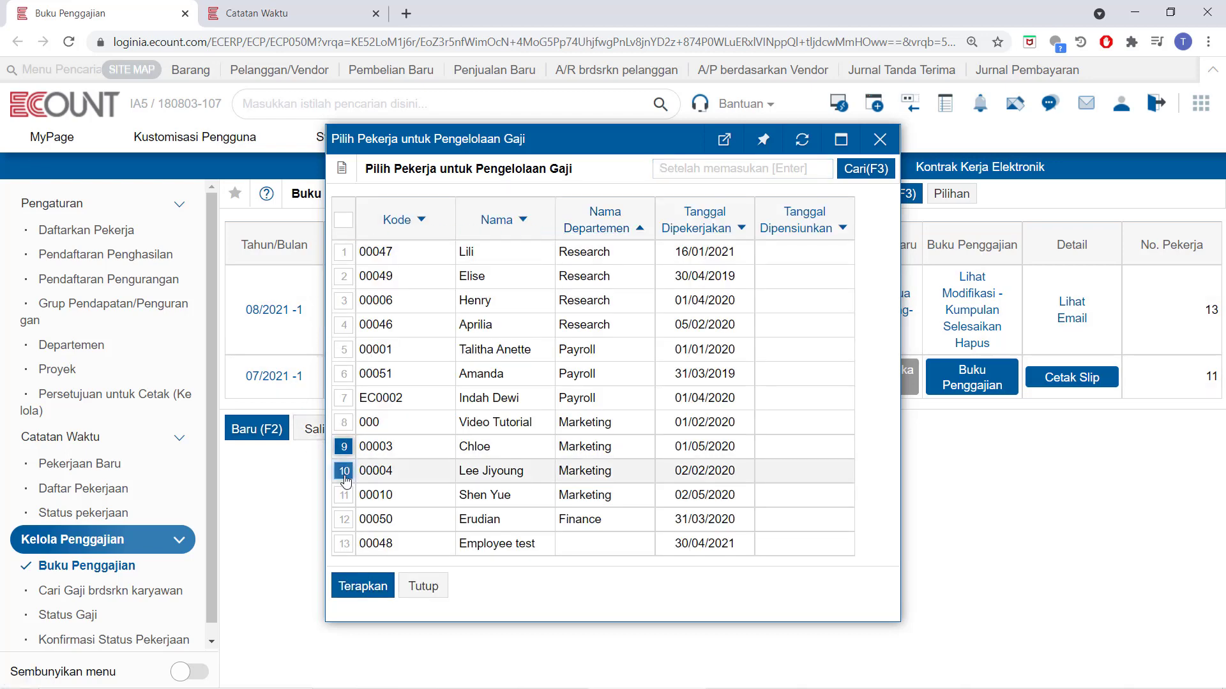
click(342, 495)
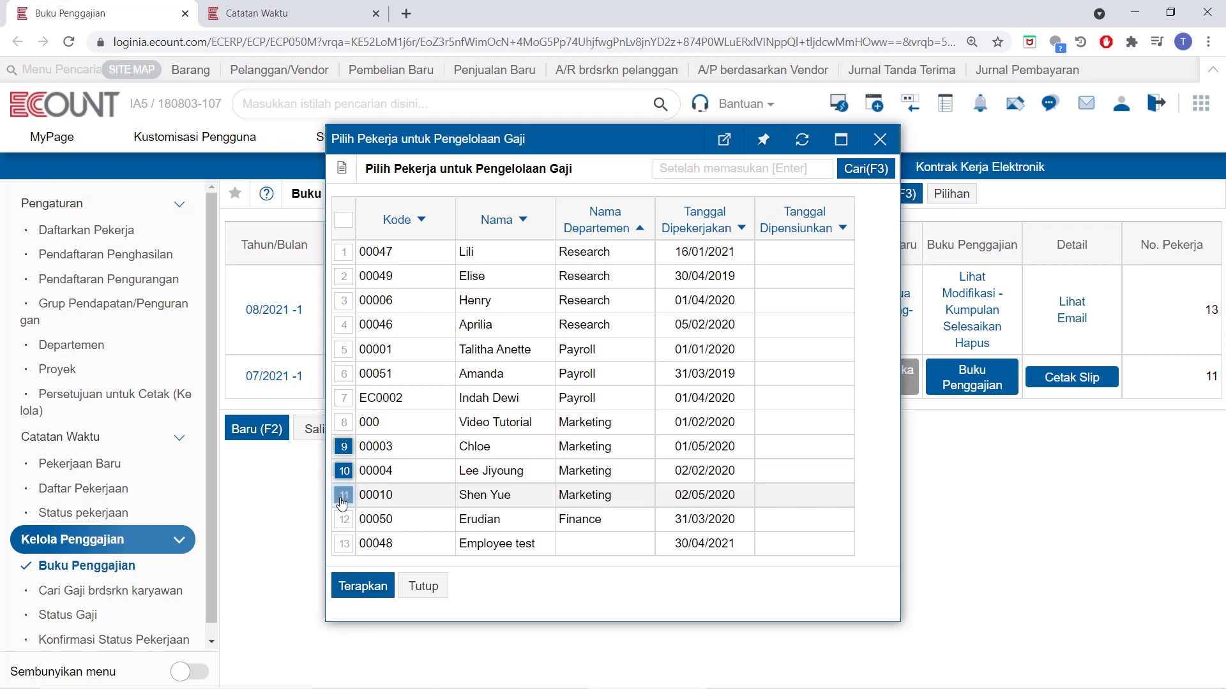
click(374, 594)
click(374, 600)
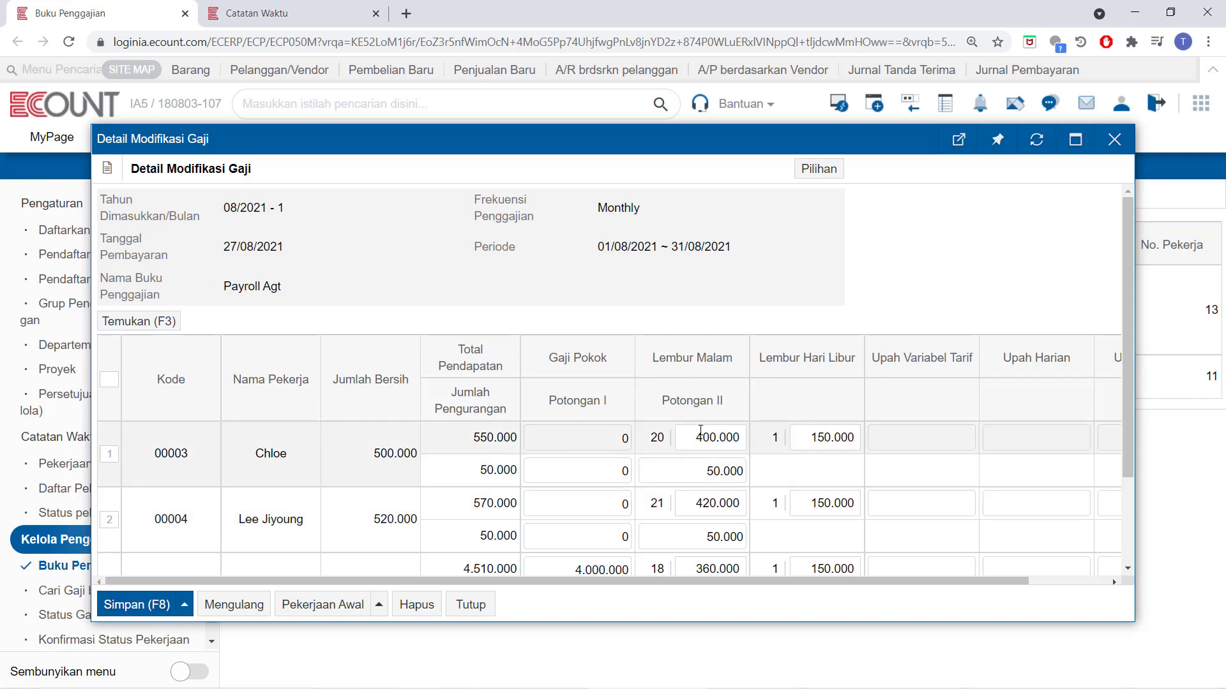
Set the Lembur Malam amount of employee code 00004 to 400.000 and save the pay modification.
scroll(698, 432, down, 2)
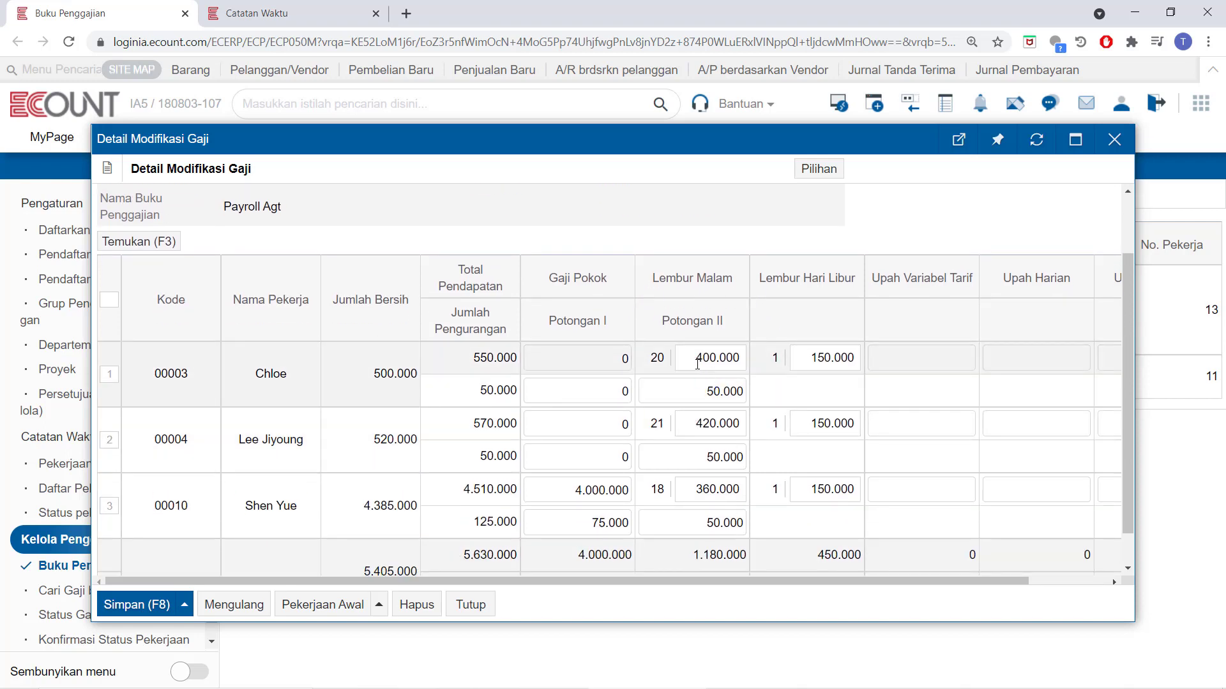
click(698, 363)
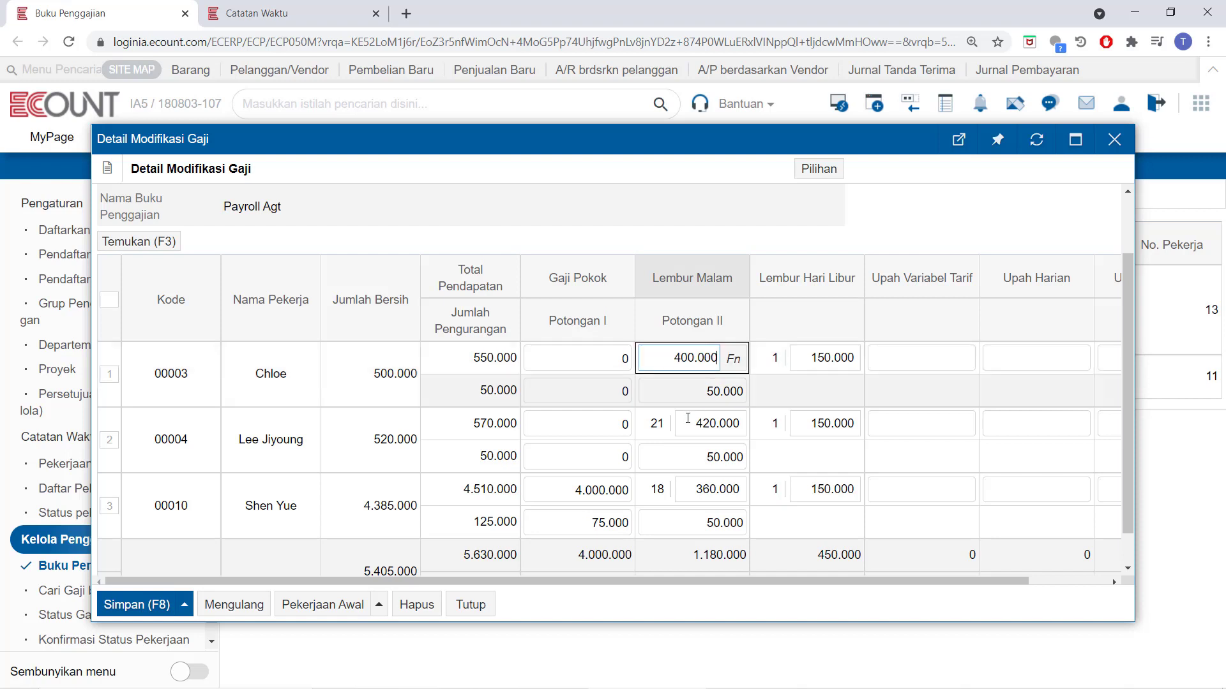
click(723, 427)
text(400)
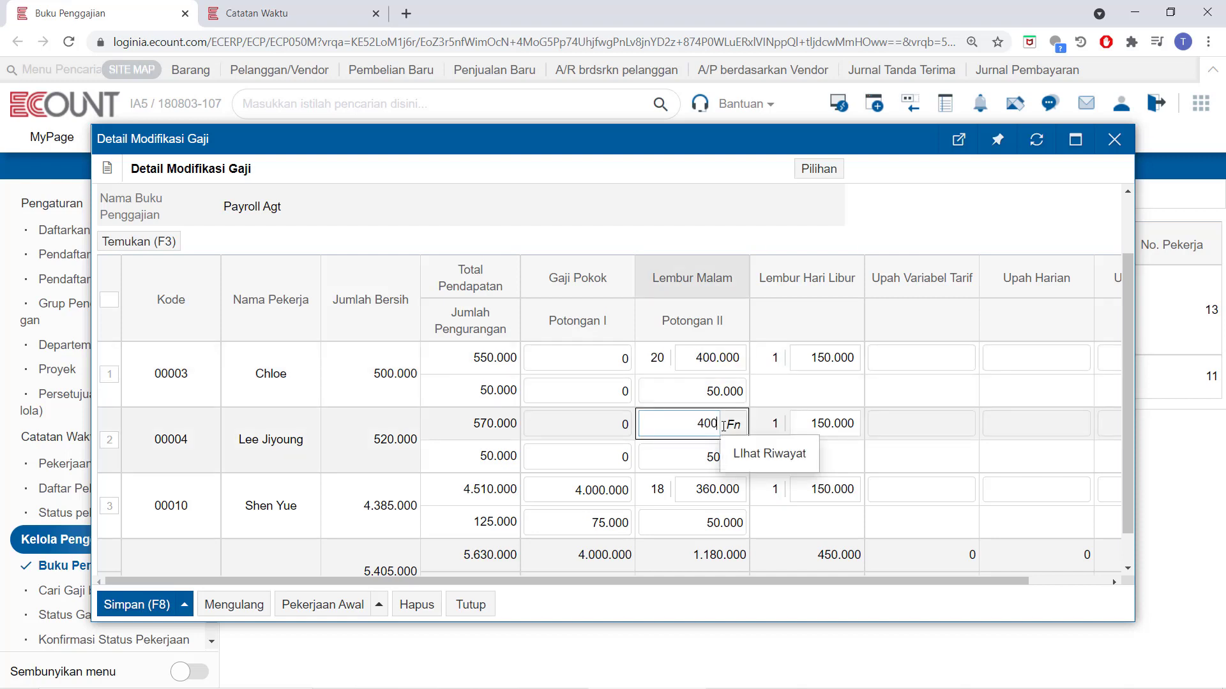
text(.000)
click(702, 501)
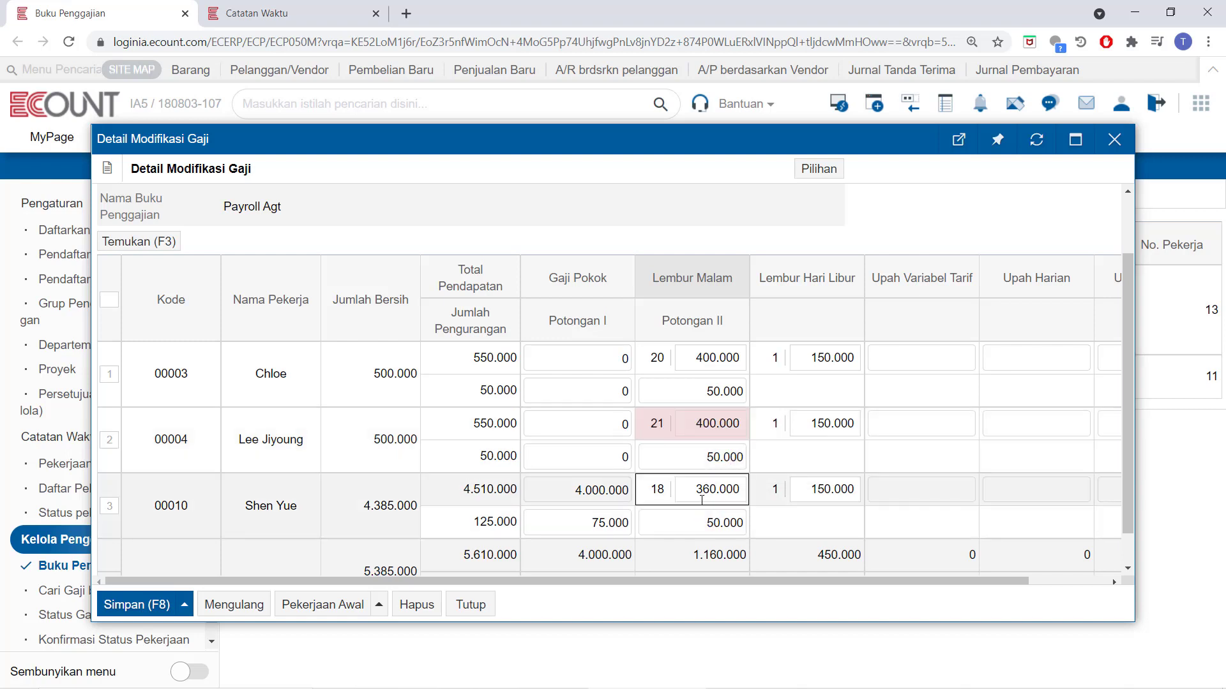
click(154, 603)
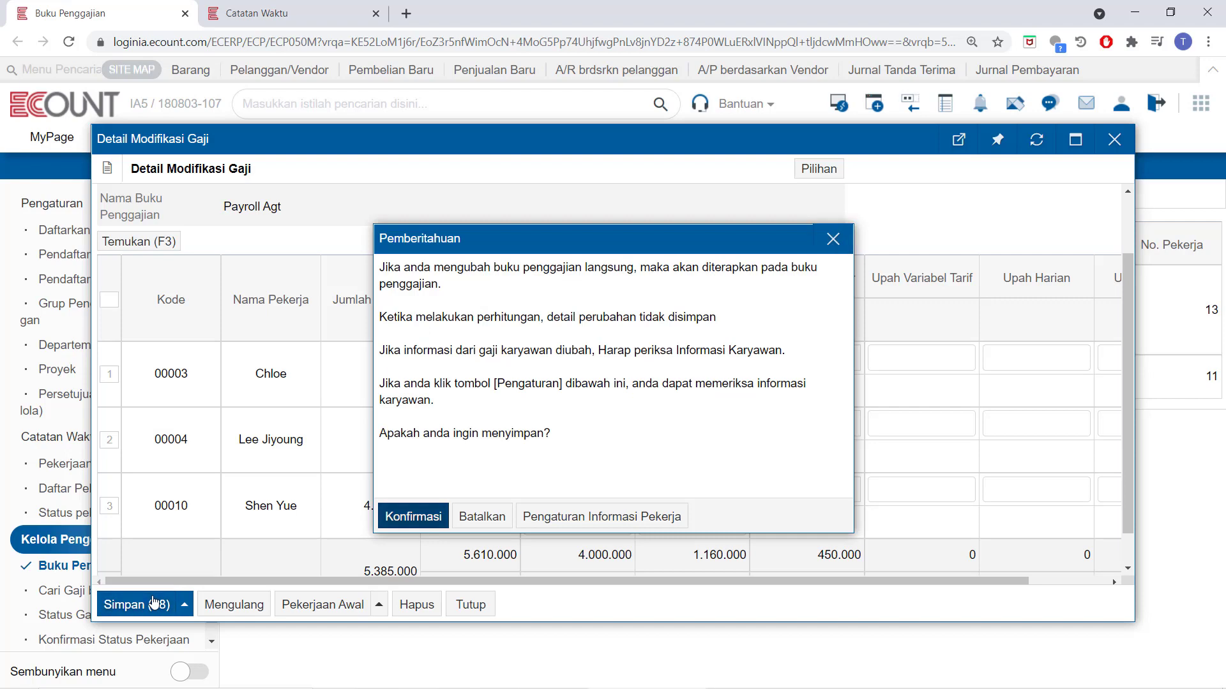
click(424, 520)
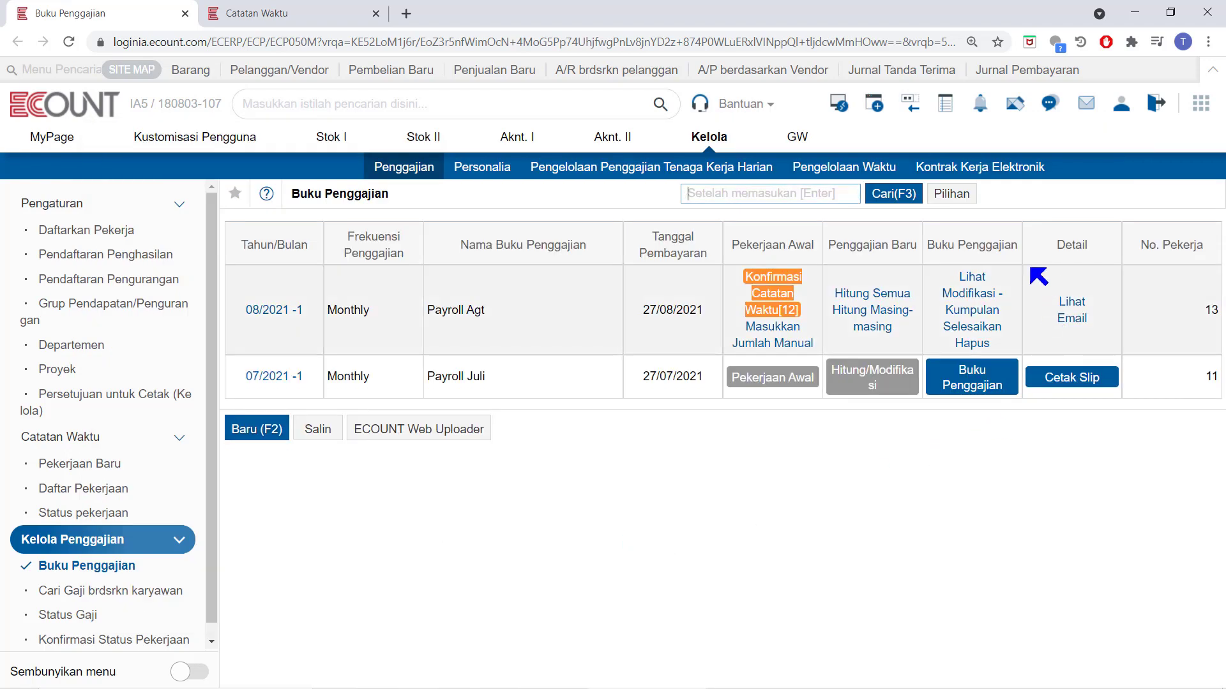
Review the employees' amounts across the pages of the Payroll Agt book and close it.
click(986, 281)
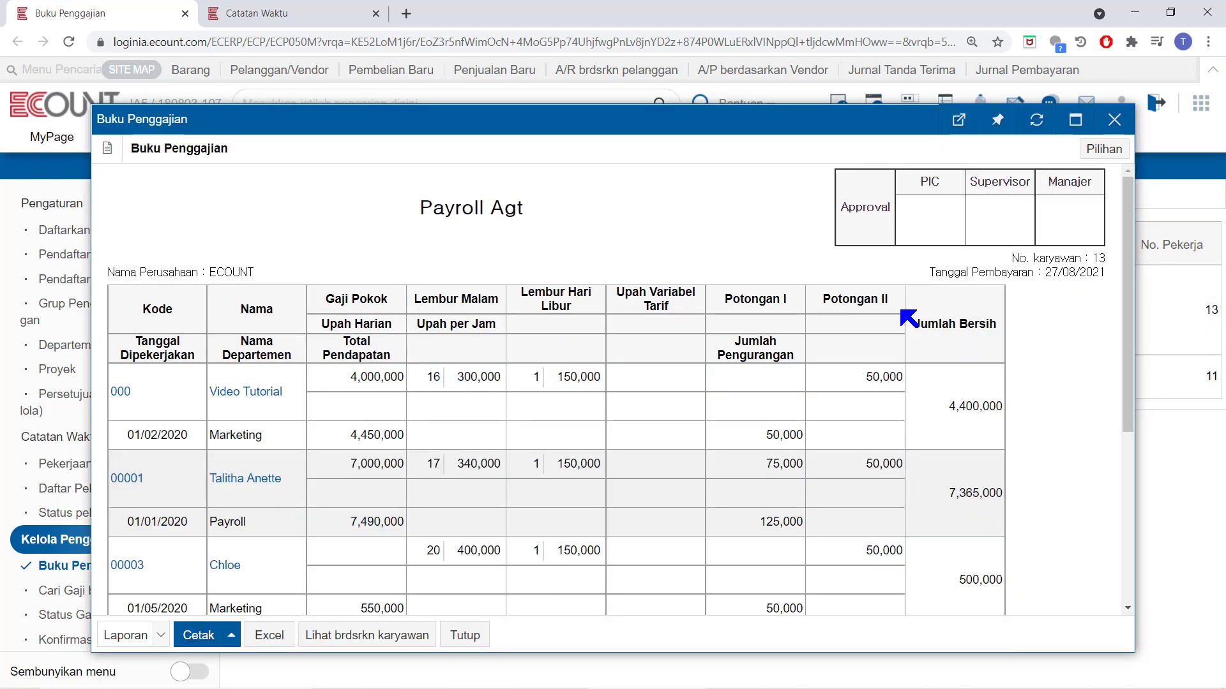
scroll(562, 322, down, 5)
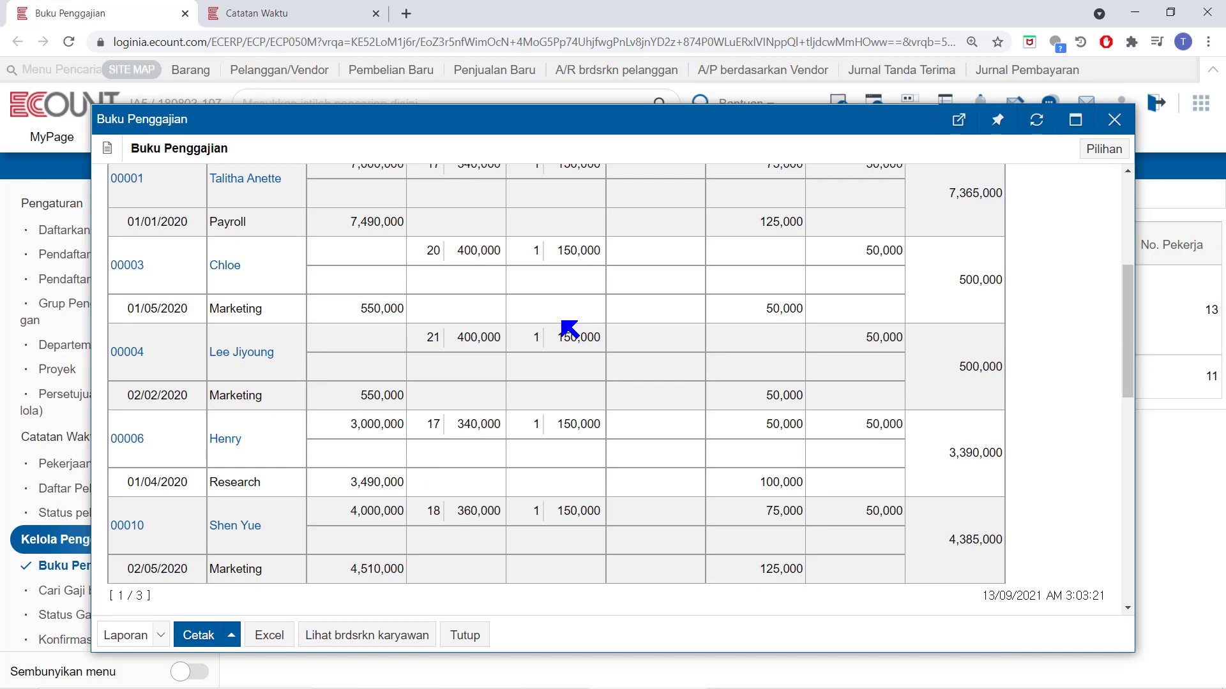
scroll(569, 329, down, 4)
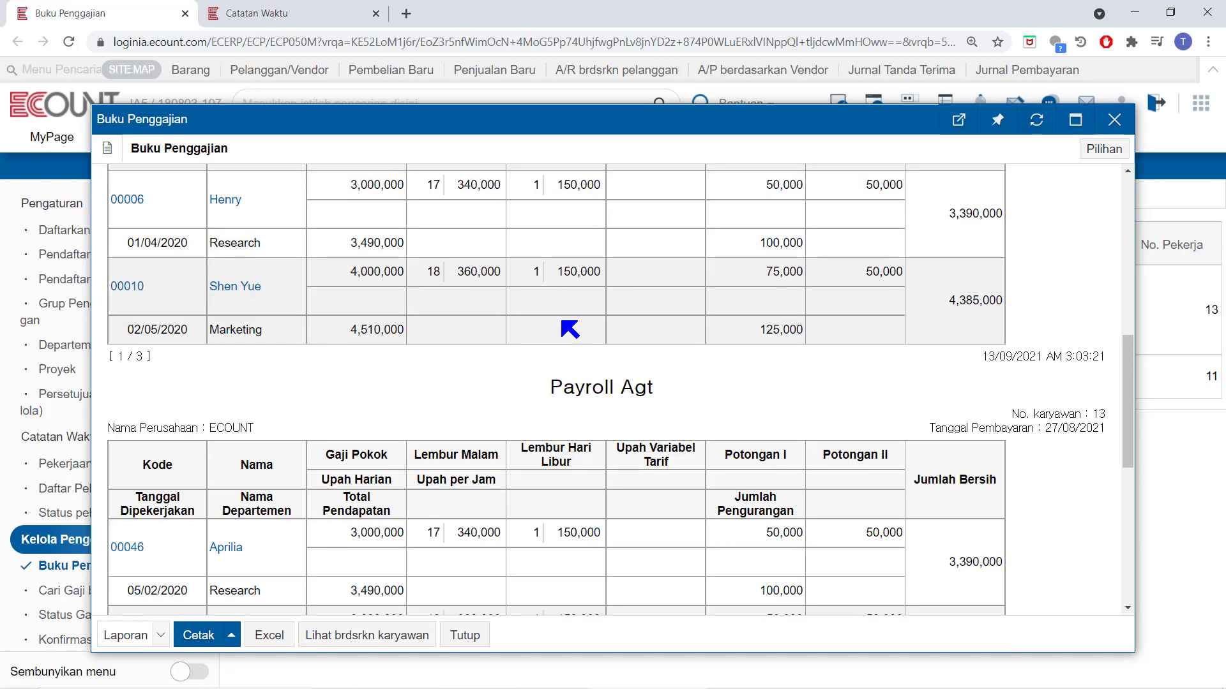
scroll(571, 330, down, 3)
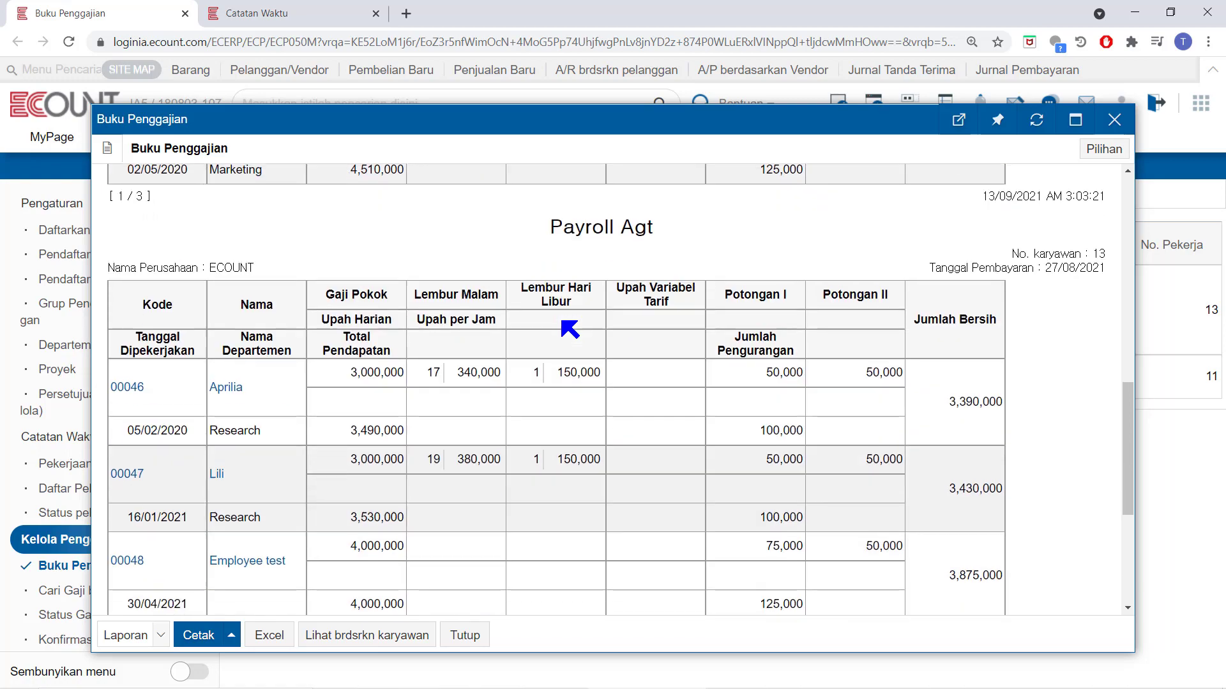
scroll(570, 329, down, 2)
scroll(570, 329, up, 10)
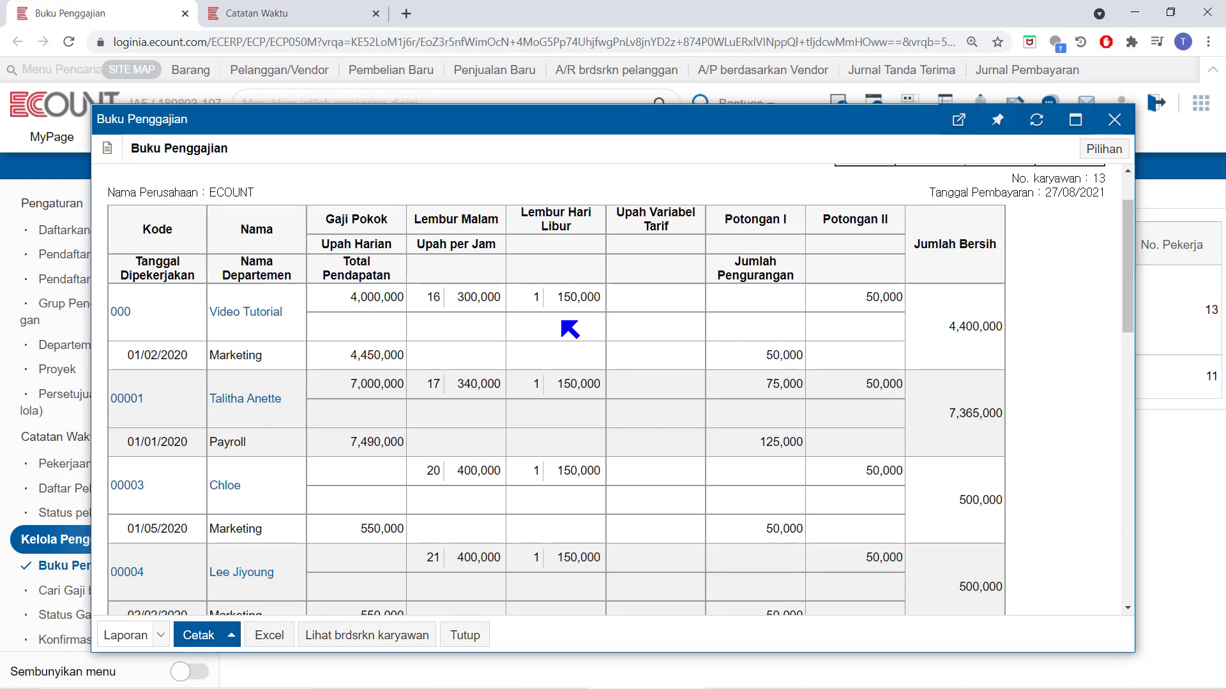
scroll(570, 329, down, 1)
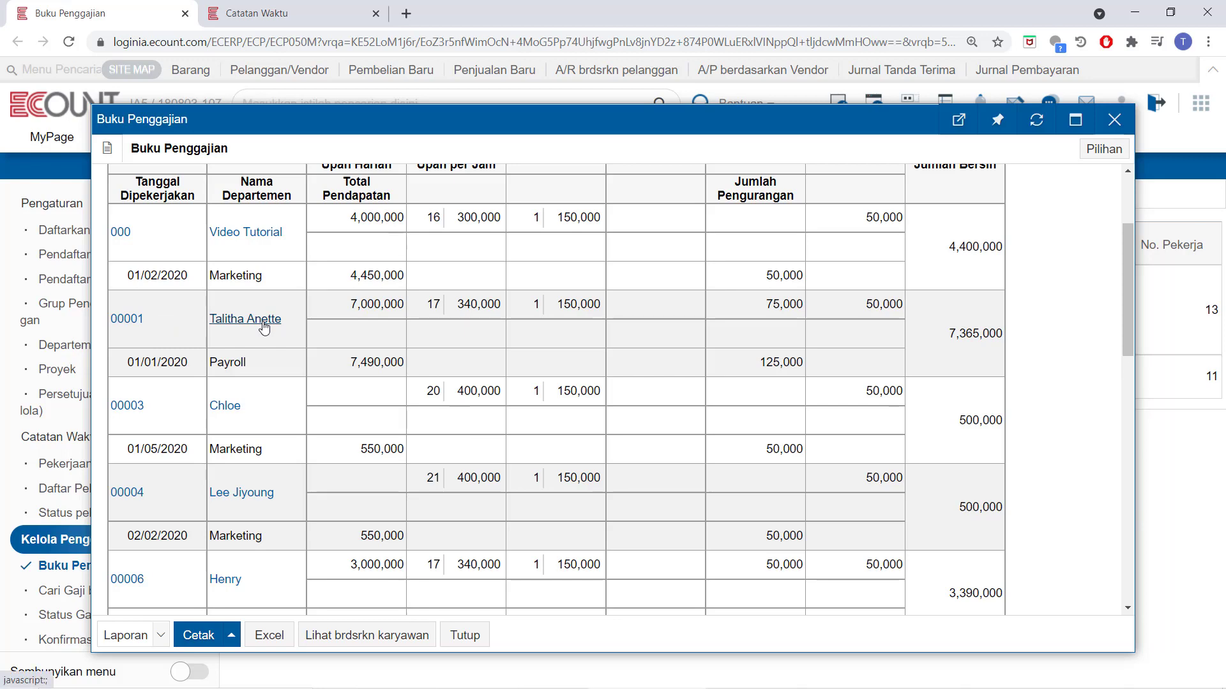
click(464, 635)
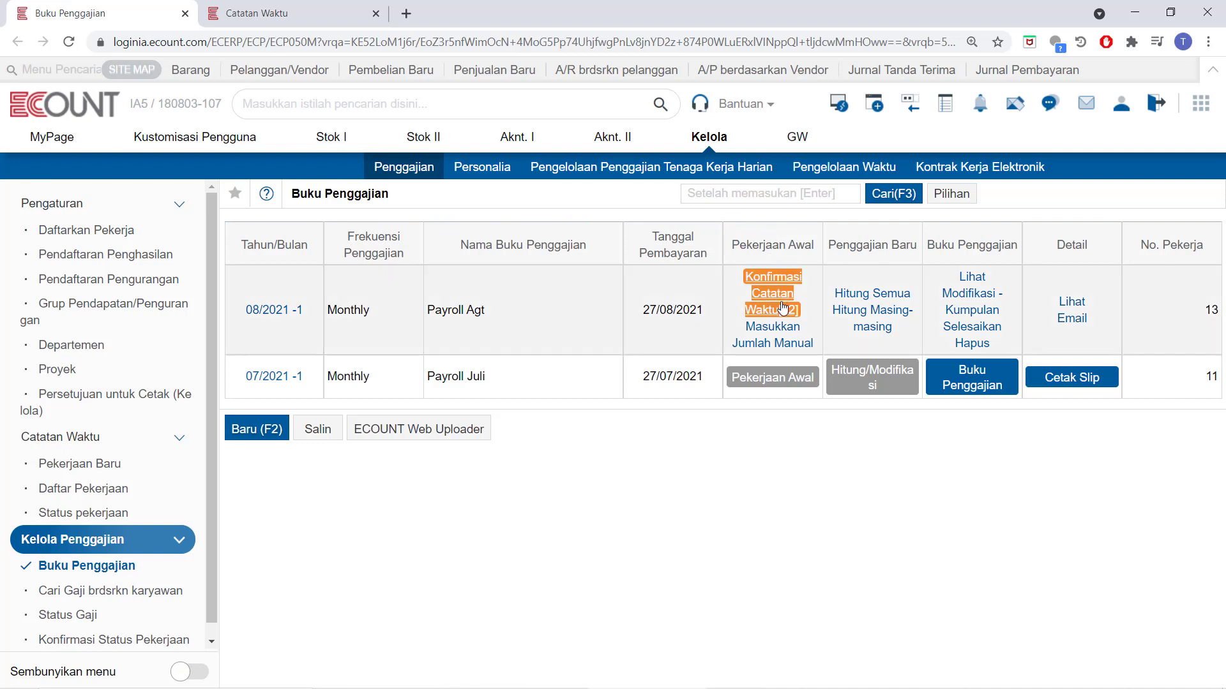
Open the manual amount entry of Payroll Agt, sort it by department and select the four Marketing employees for a collective change.
click(780, 333)
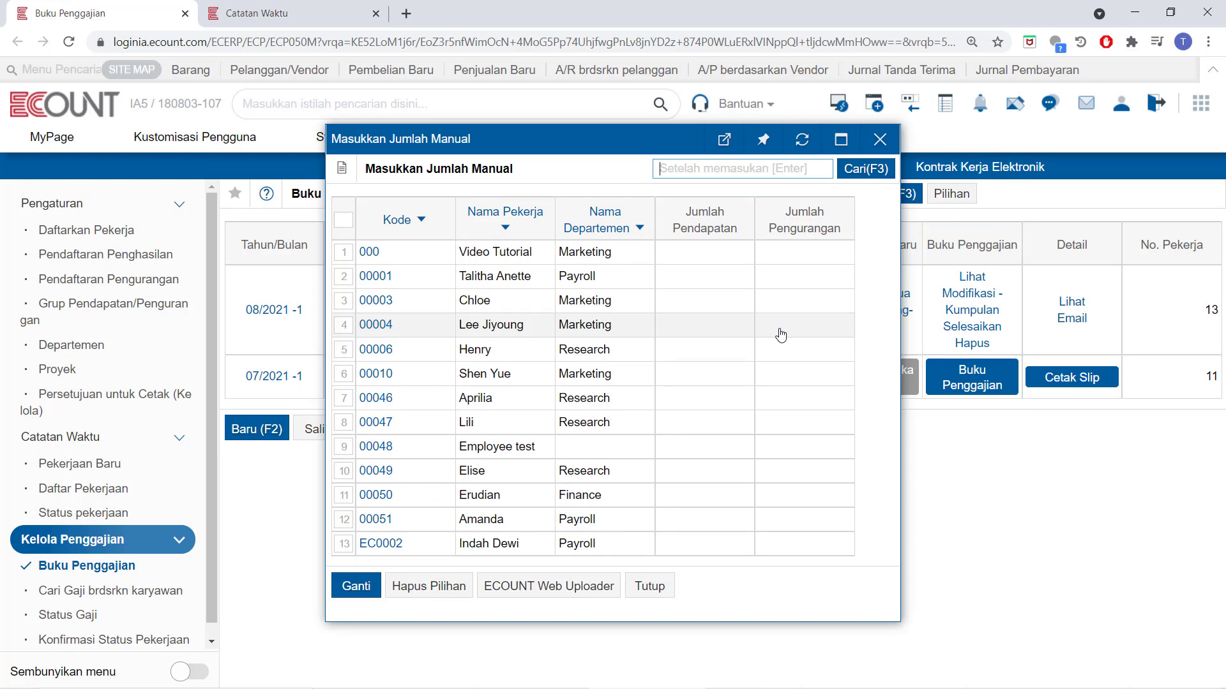
click(621, 226)
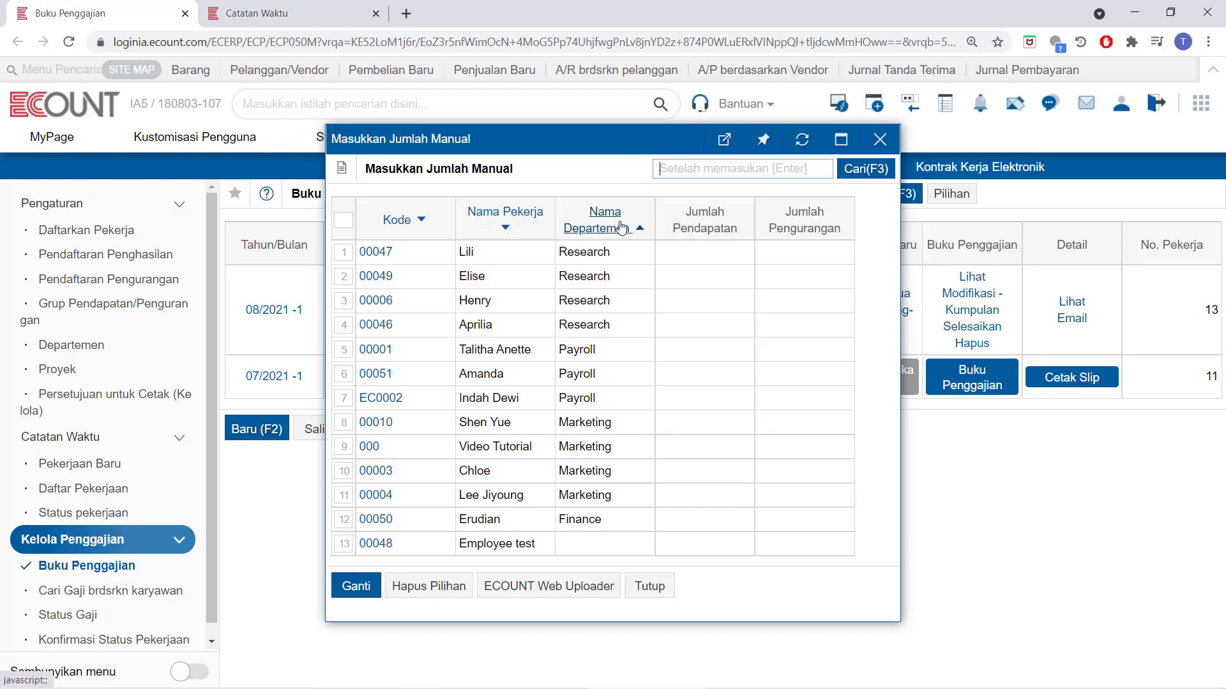
drag(343, 276, 387, 345)
click(343, 422)
click(343, 446)
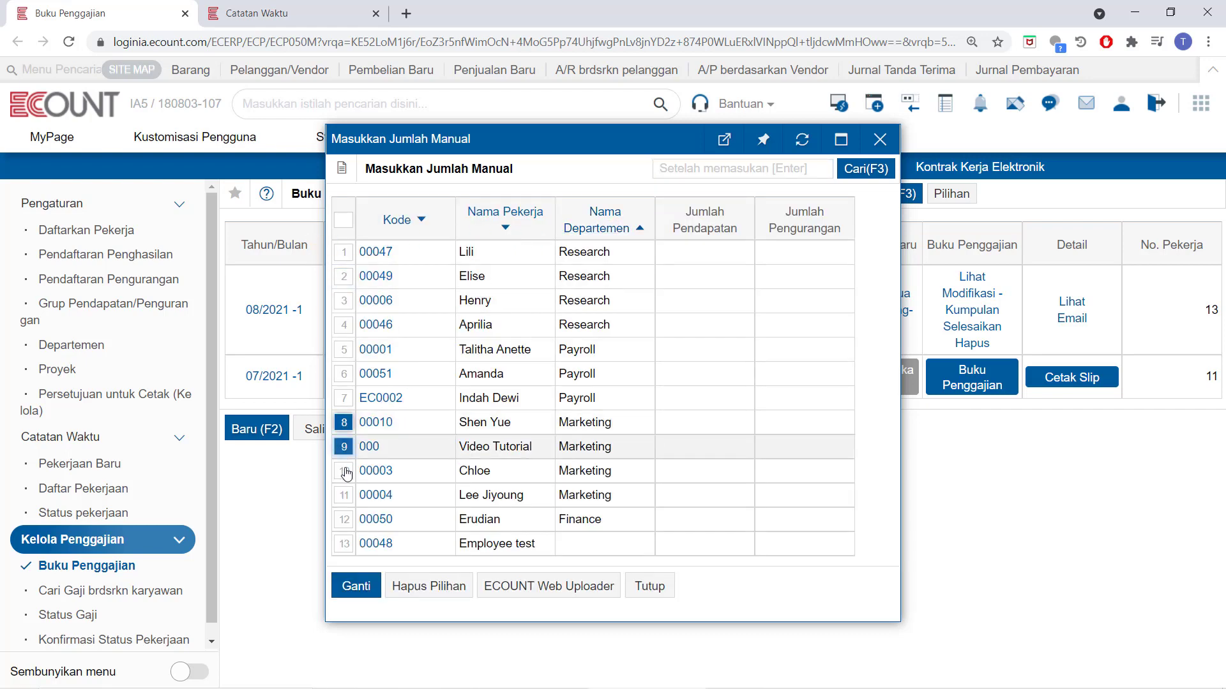
click(344, 473)
click(343, 495)
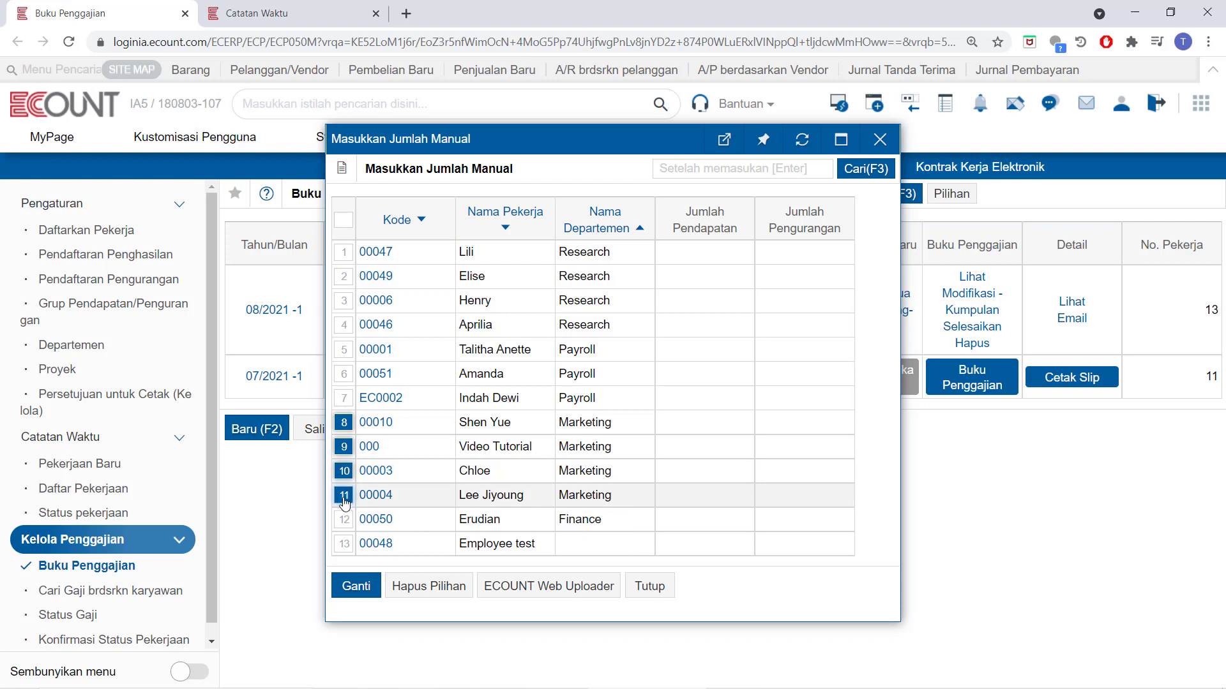
click(357, 586)
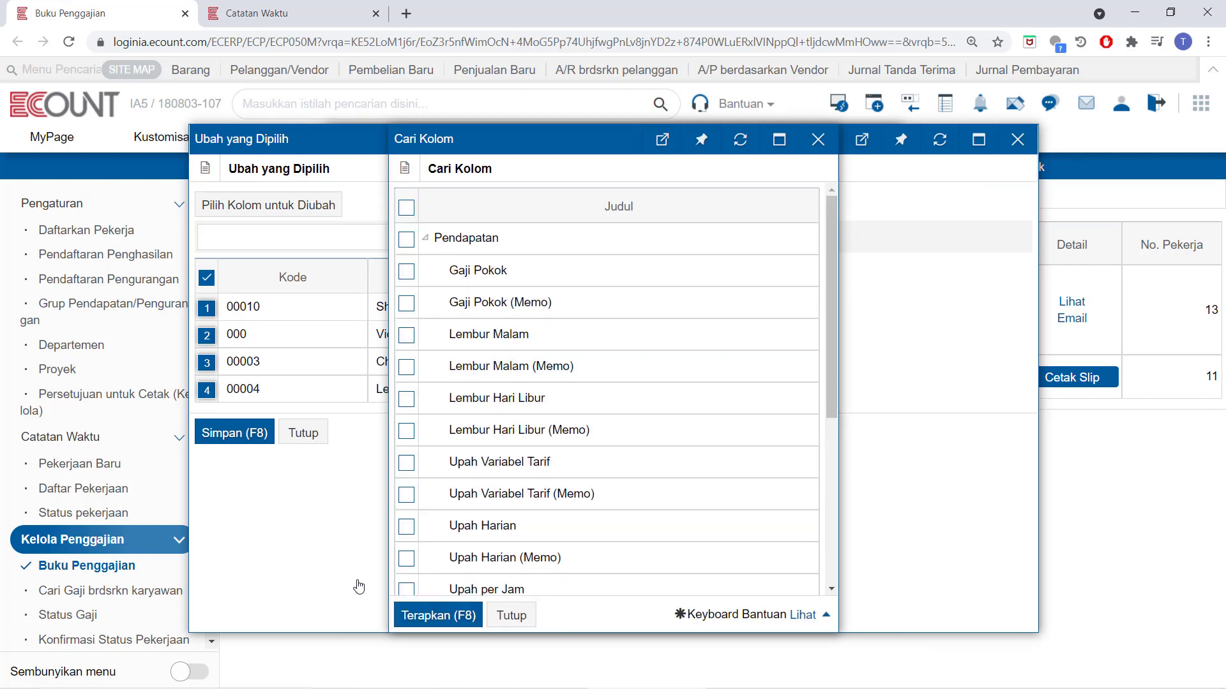
Apply a Gaji Pokok amount of 5.000.000 to all four selected employees and save the manual amounts.
click(402, 275)
click(429, 613)
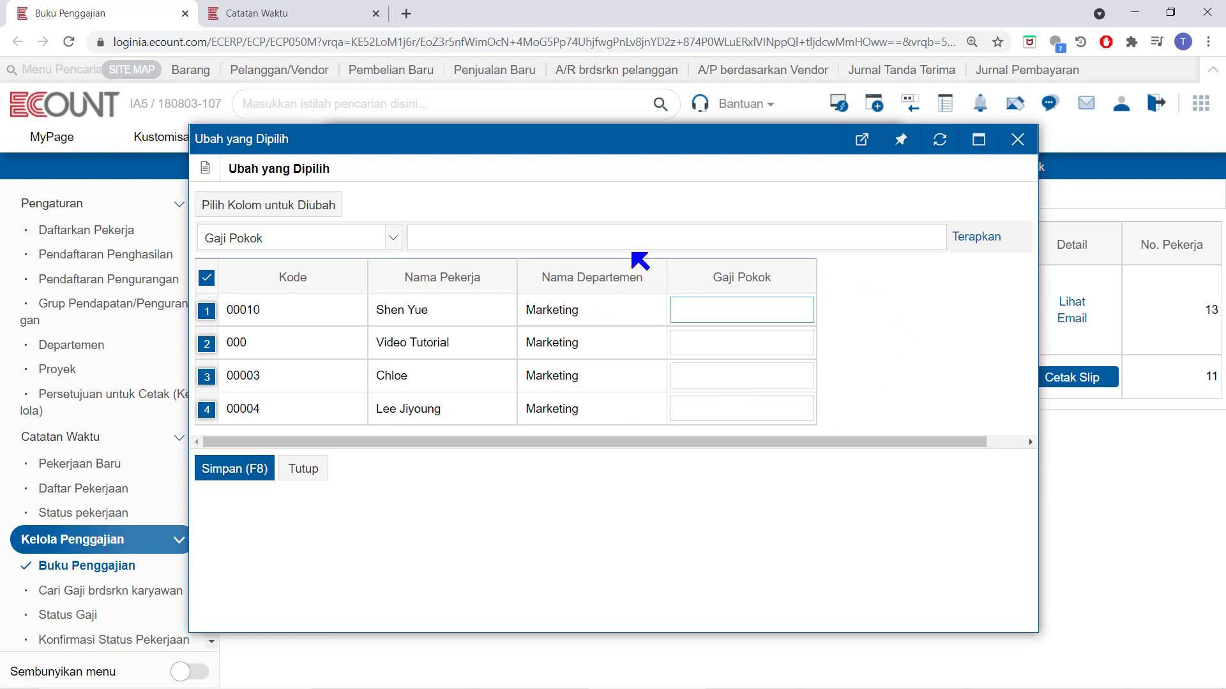
click(633, 241)
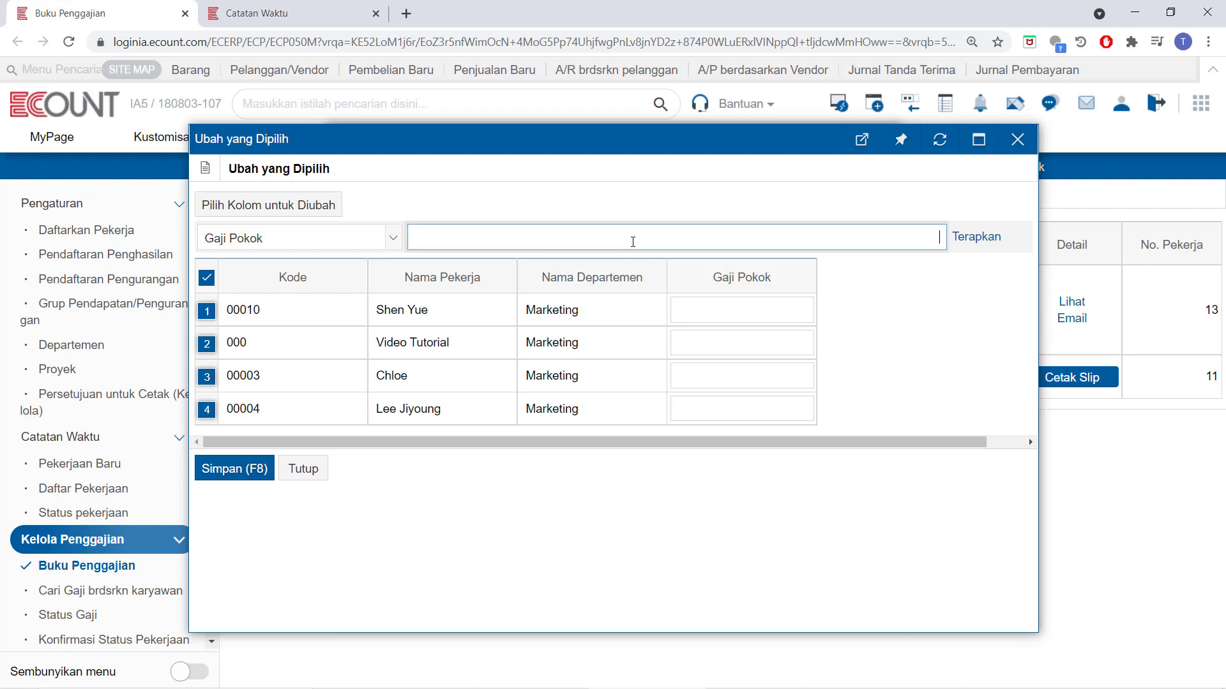
text(5000000)
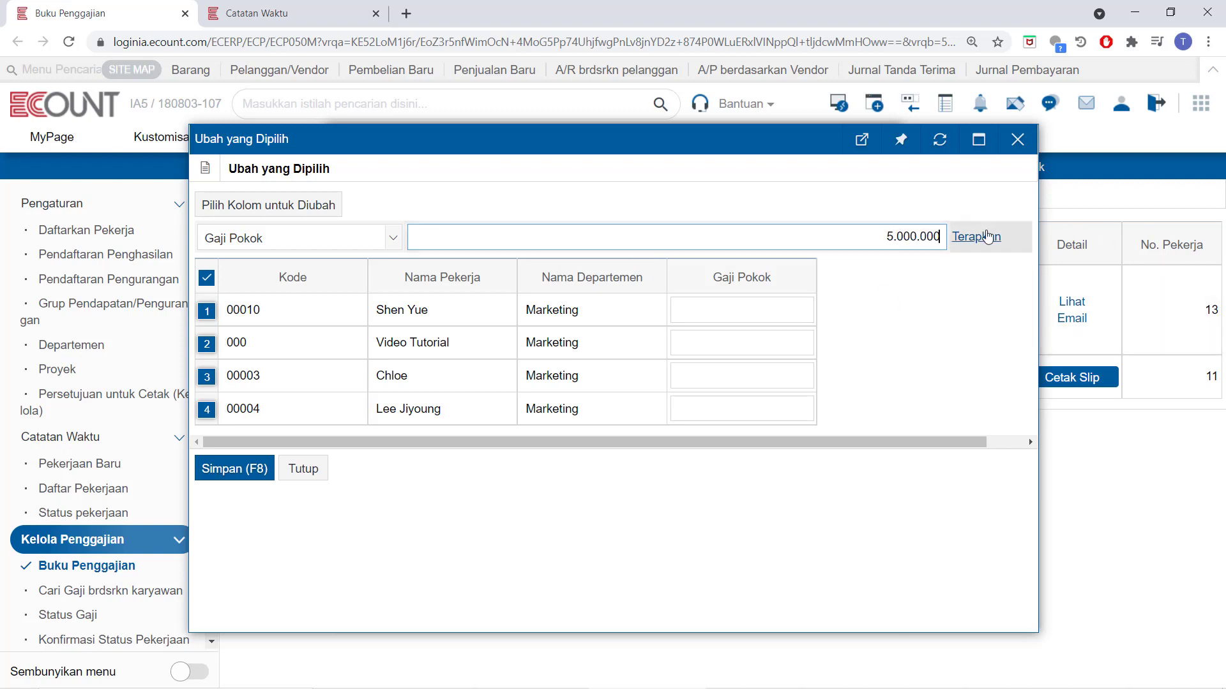
click(988, 237)
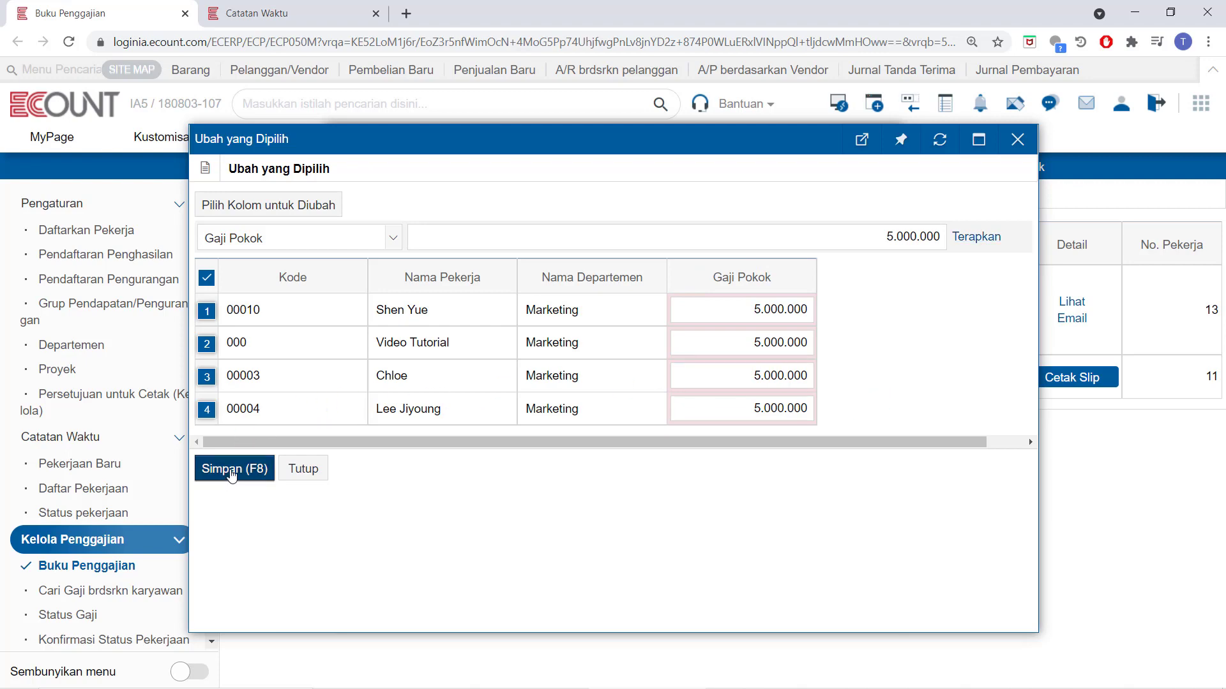
click(231, 470)
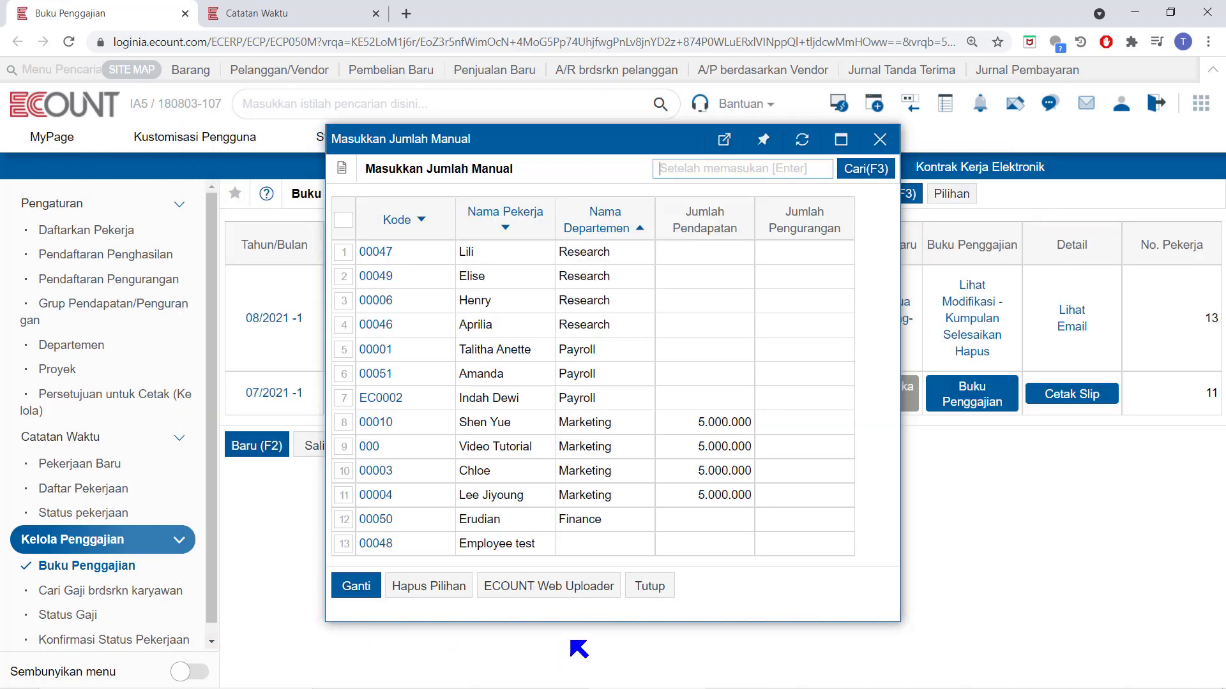
click(649, 586)
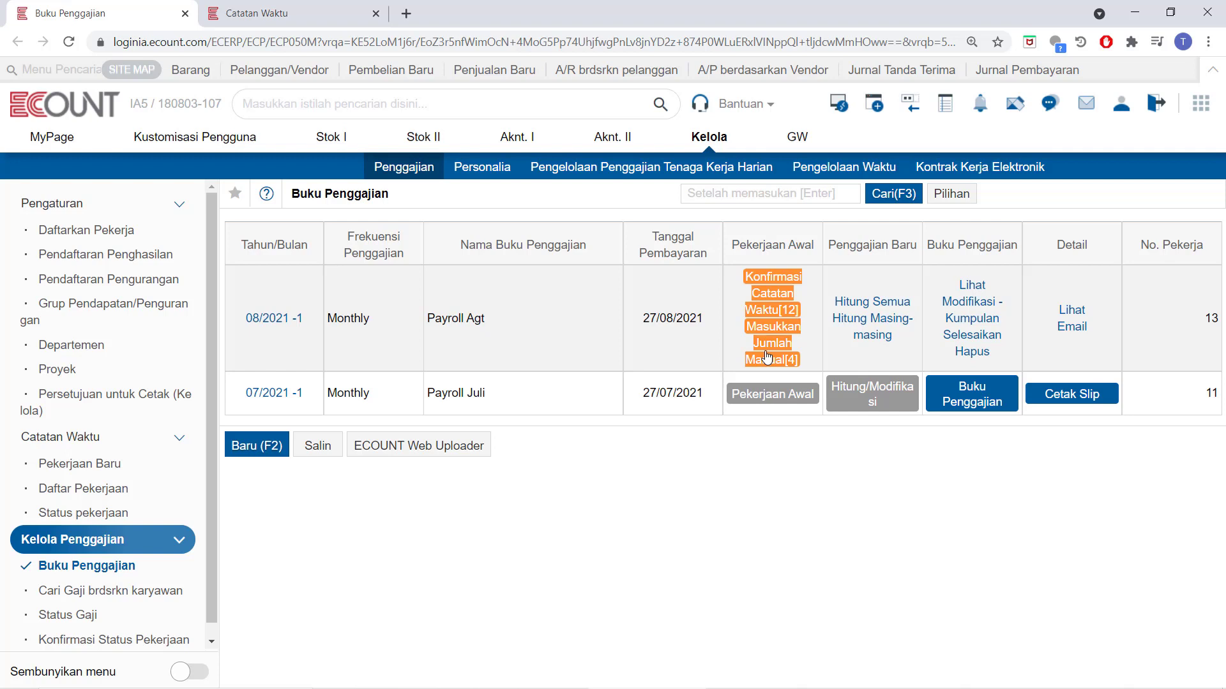
Recalculate Payroll Agt for all employees and check the Gaji Pokok amounts in the payroll book.
click(905, 306)
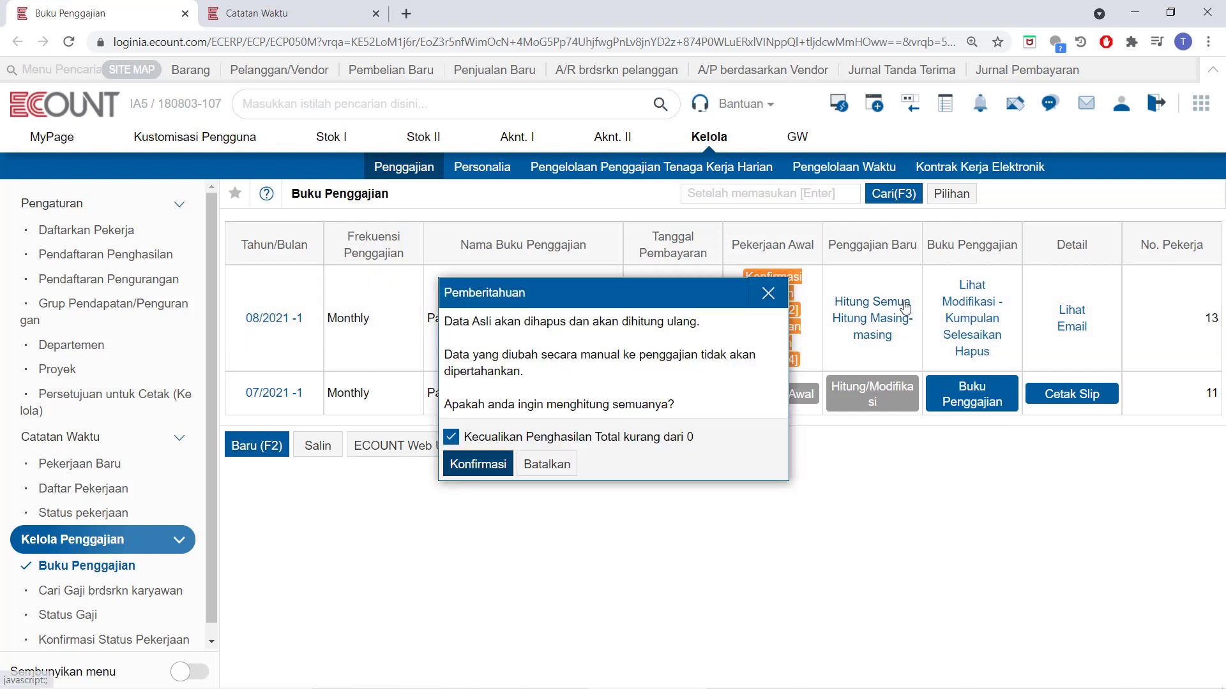
click(489, 458)
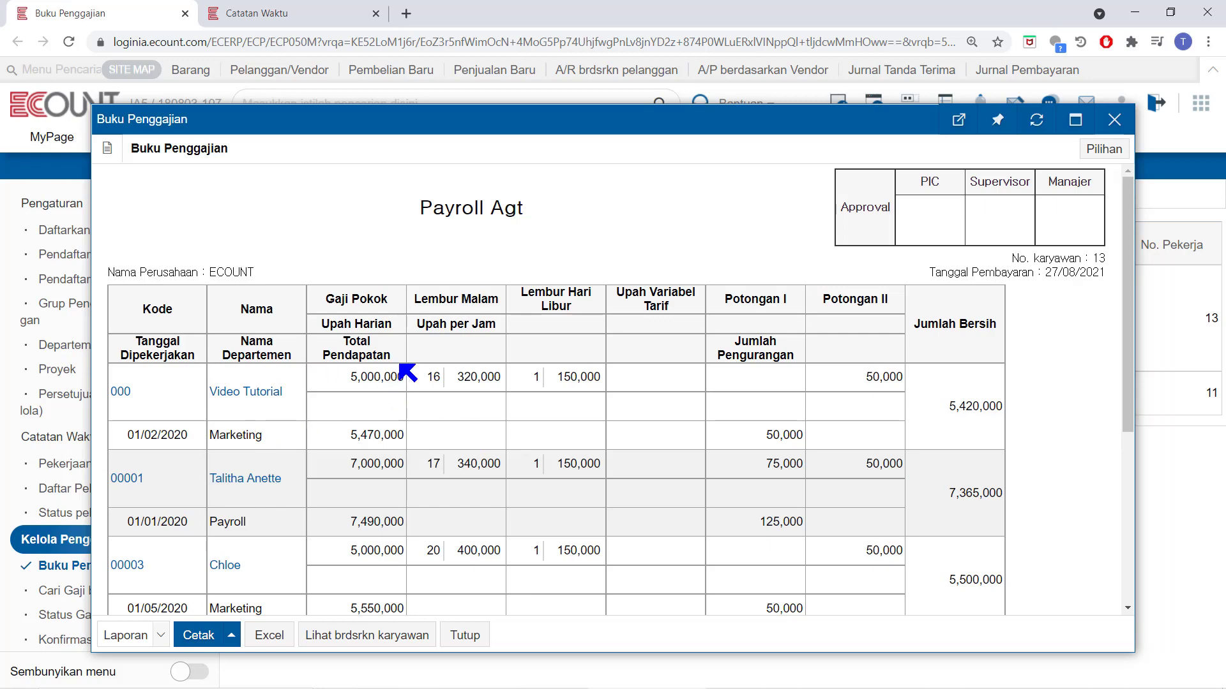
drag(350, 377, 404, 376)
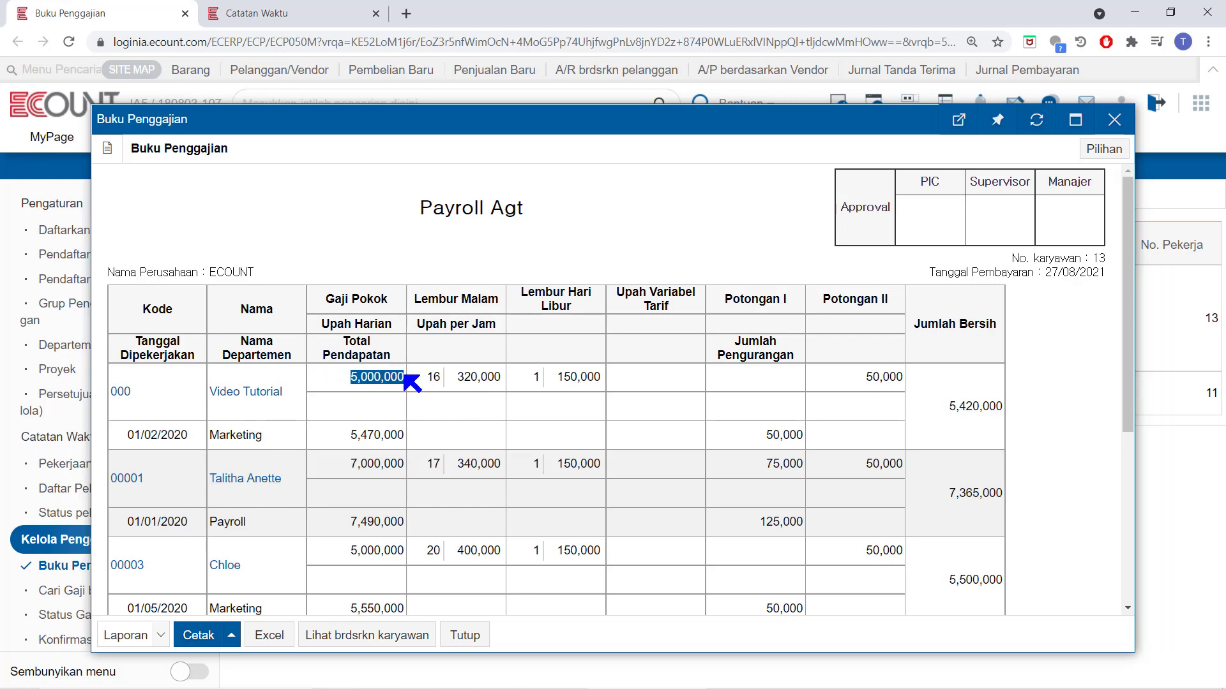
scroll(408, 381, down, 3)
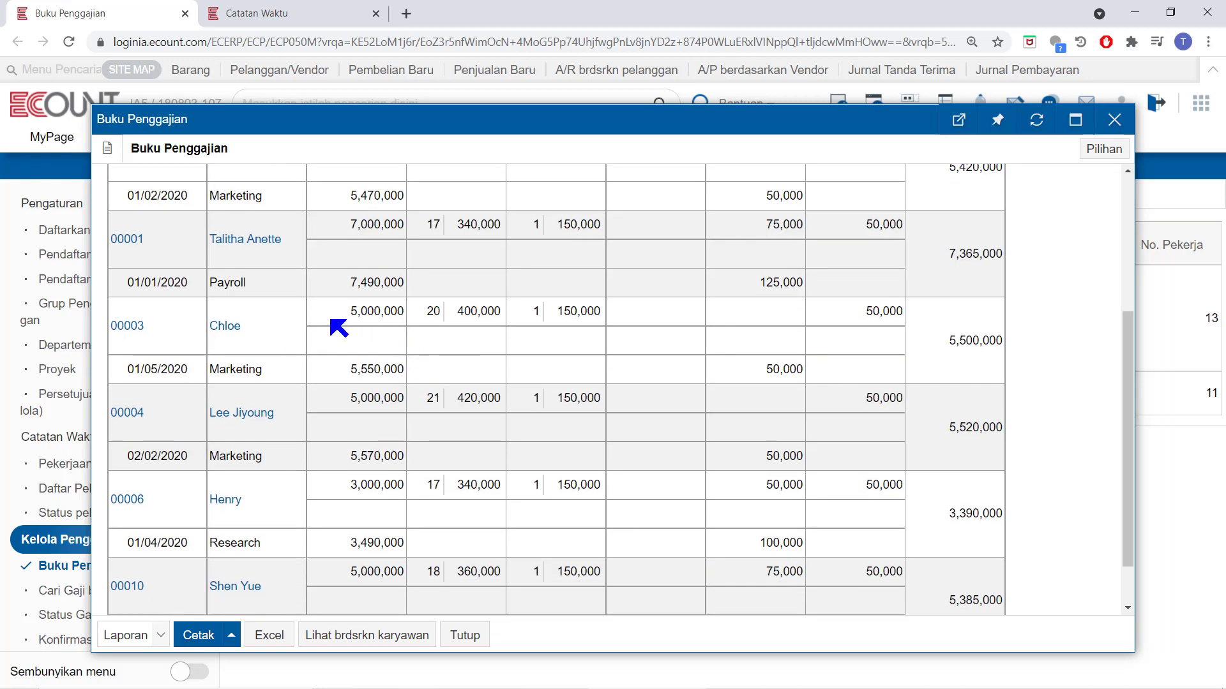
Check the Gaji Pokok amounts of the Marketing employees in the Payroll Agt book and close it.
drag(348, 312, 405, 313)
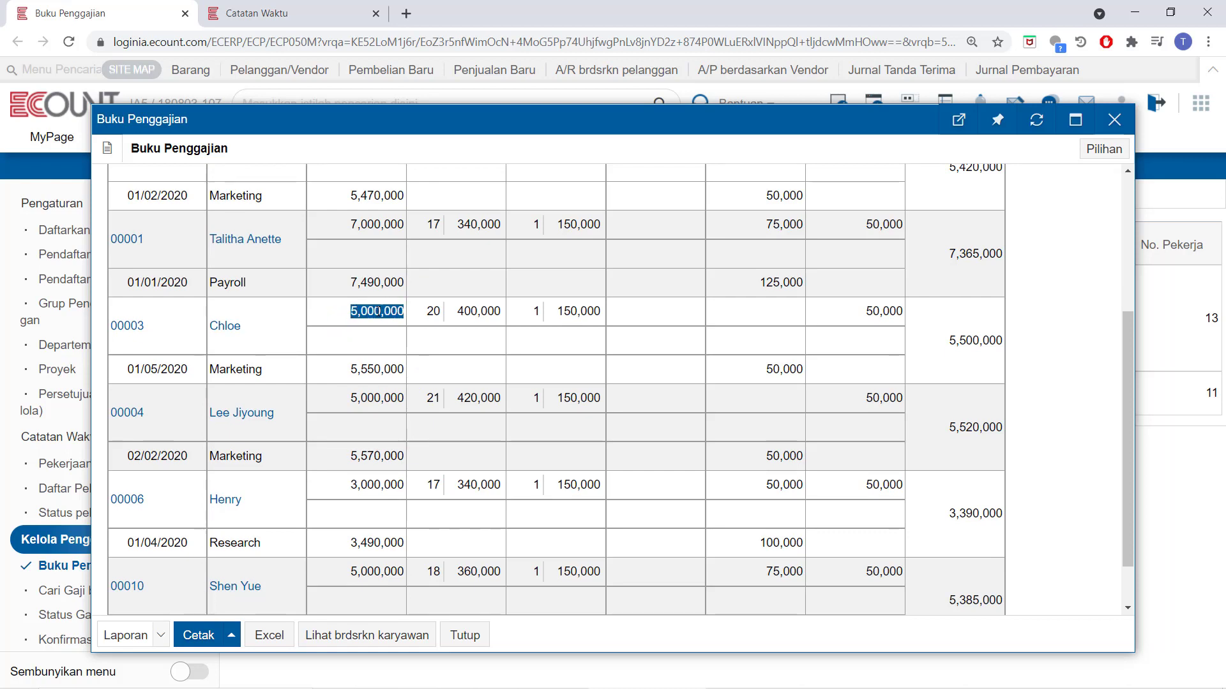
drag(349, 398, 412, 404)
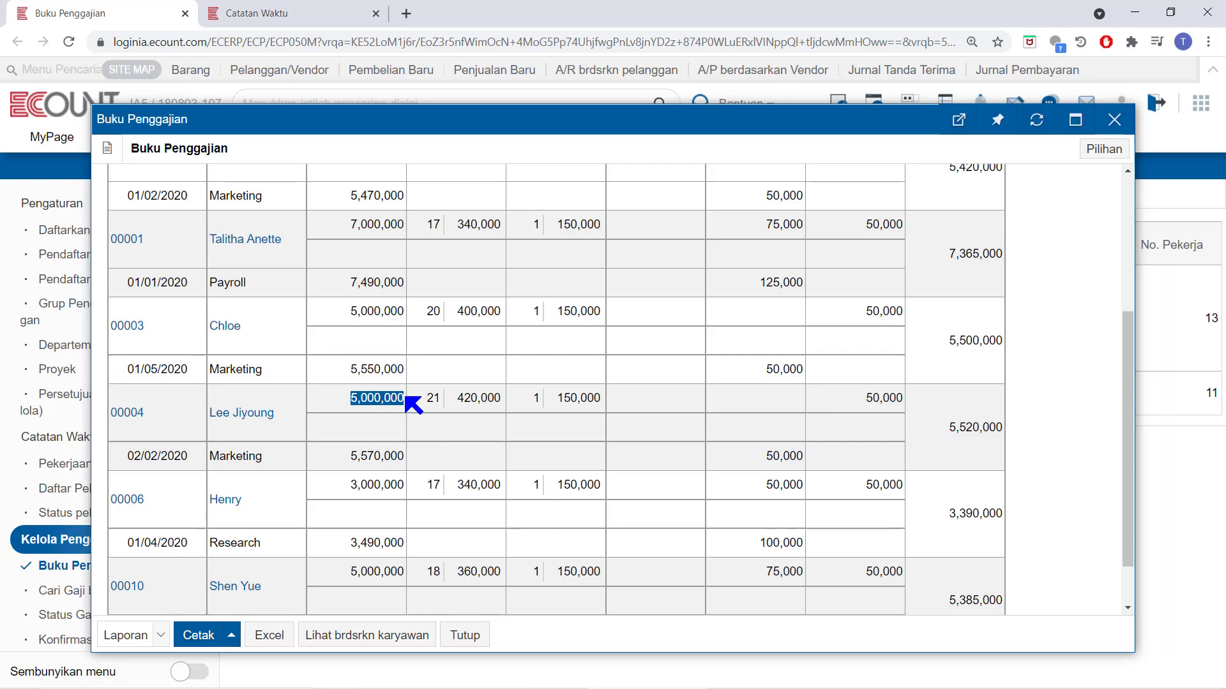
click(466, 636)
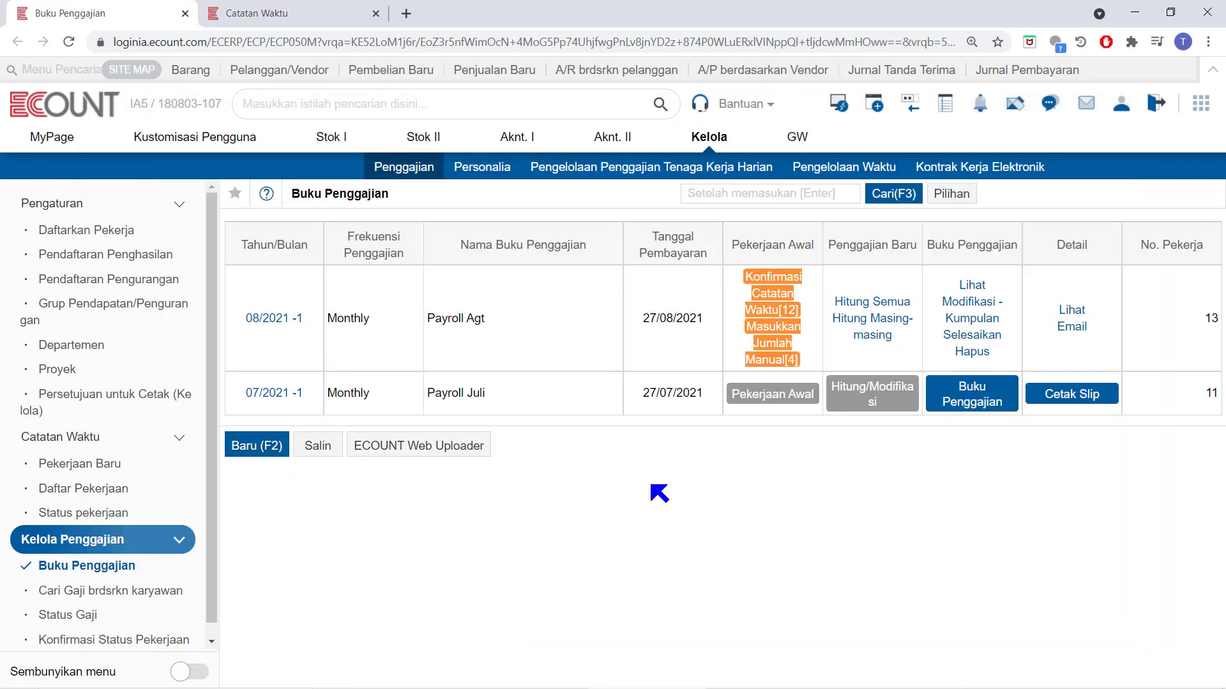
Open the manual amount entry of Payroll Agt, select all employees and choose Gaji Pokok as the column for a collective change.
click(758, 364)
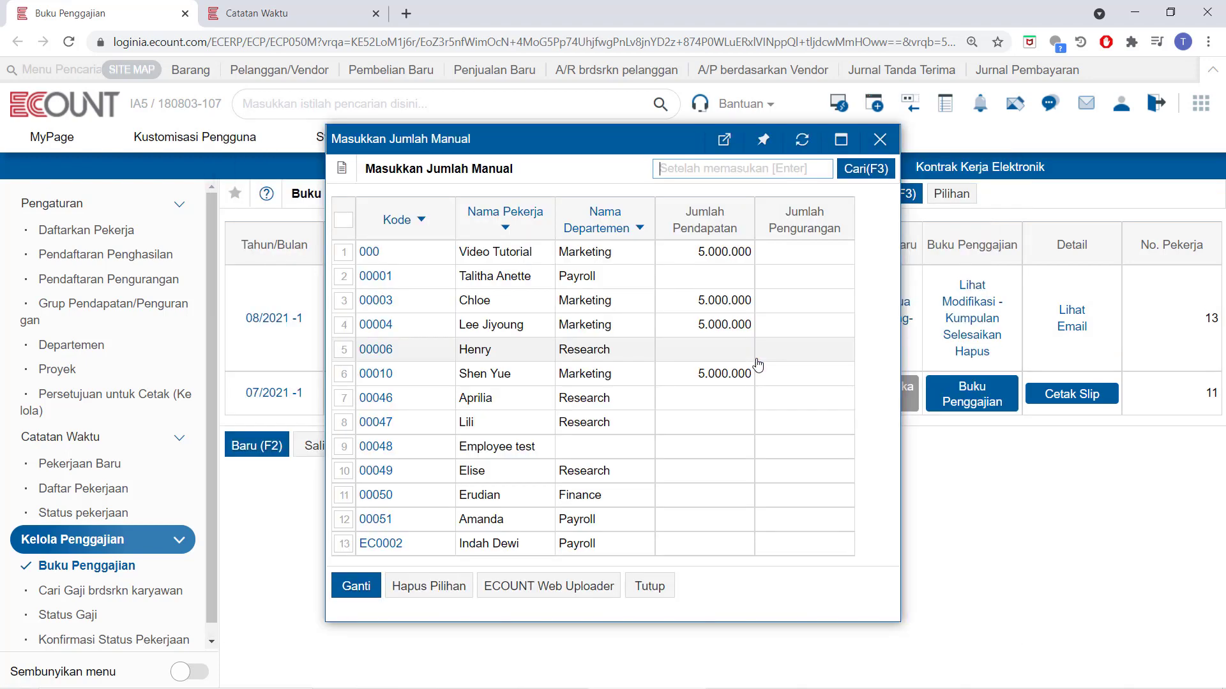
click(342, 221)
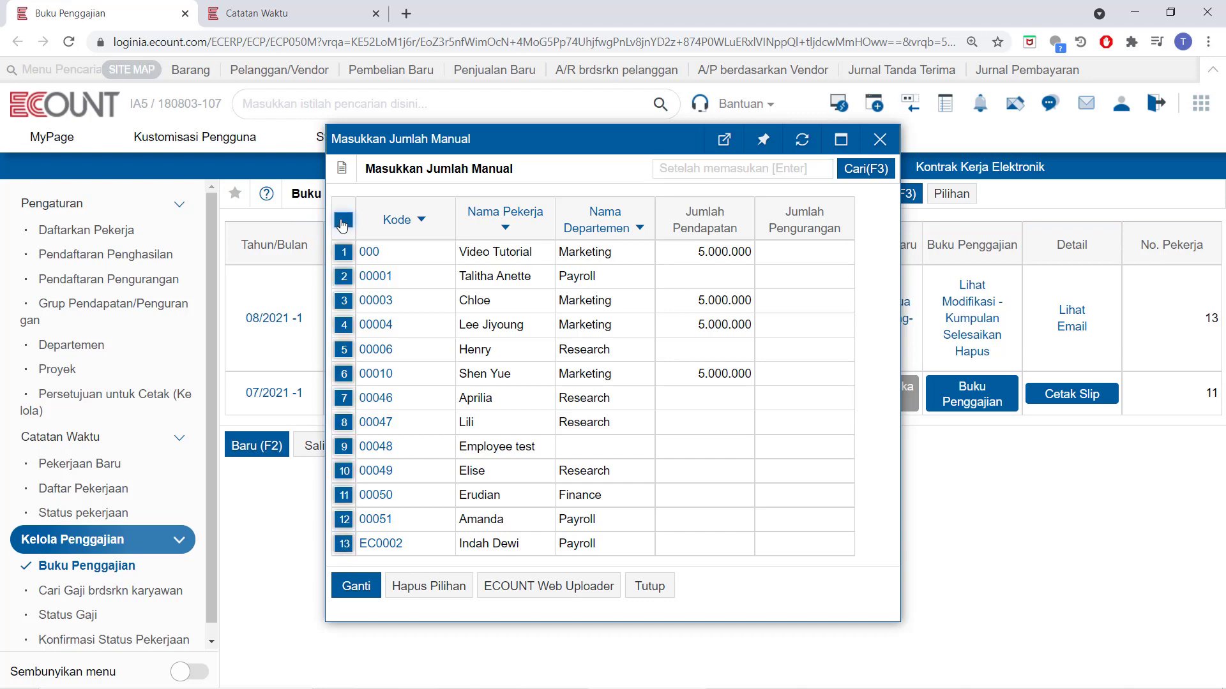
click(357, 585)
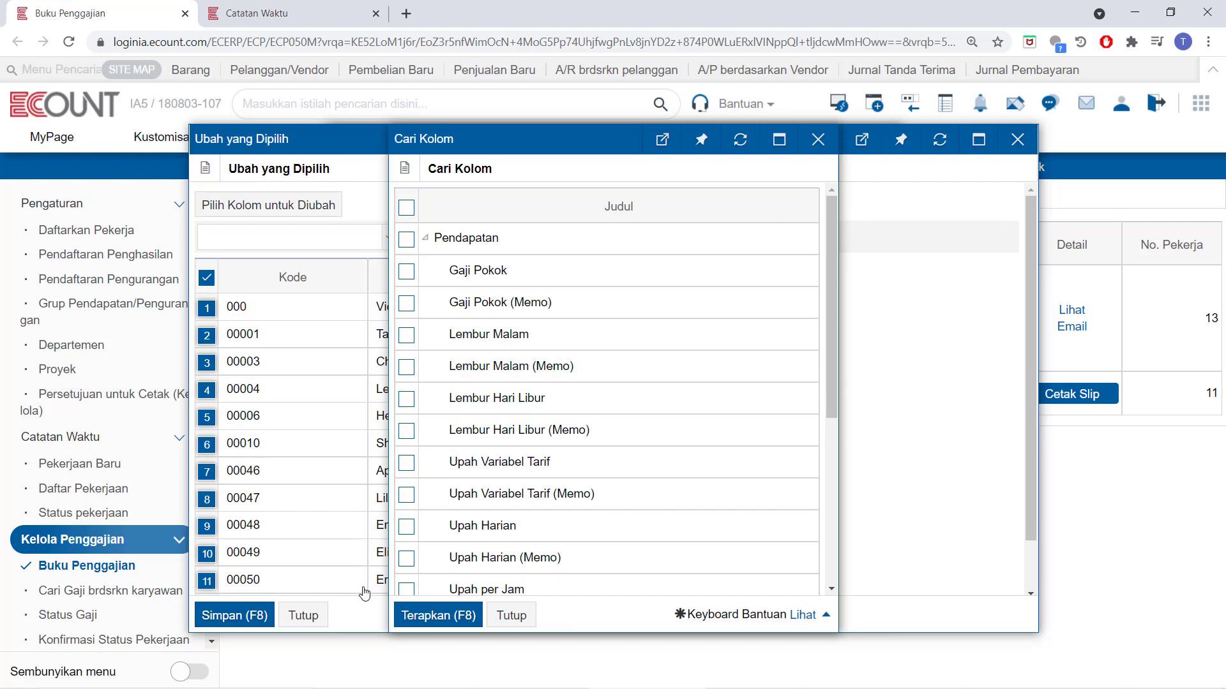
click(407, 272)
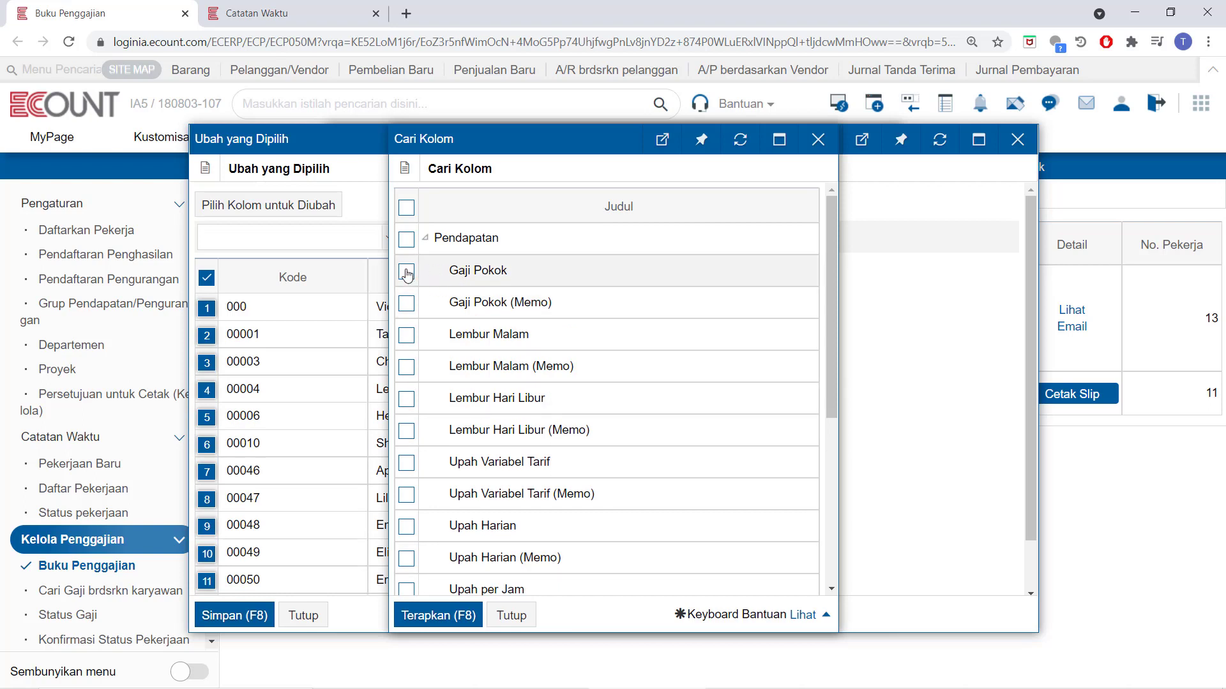
click(438, 615)
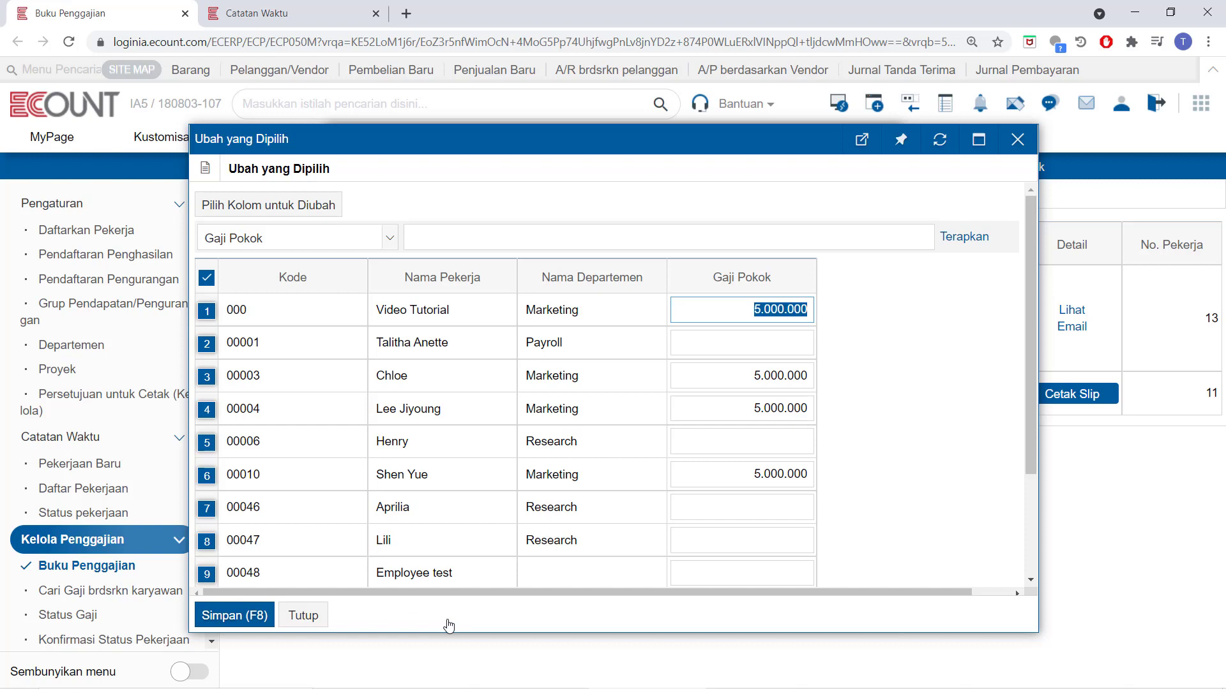
Apply a Gaji Pokok amount of 6.000.000 to all employees, save it and close the manual amount entry.
click(751, 239)
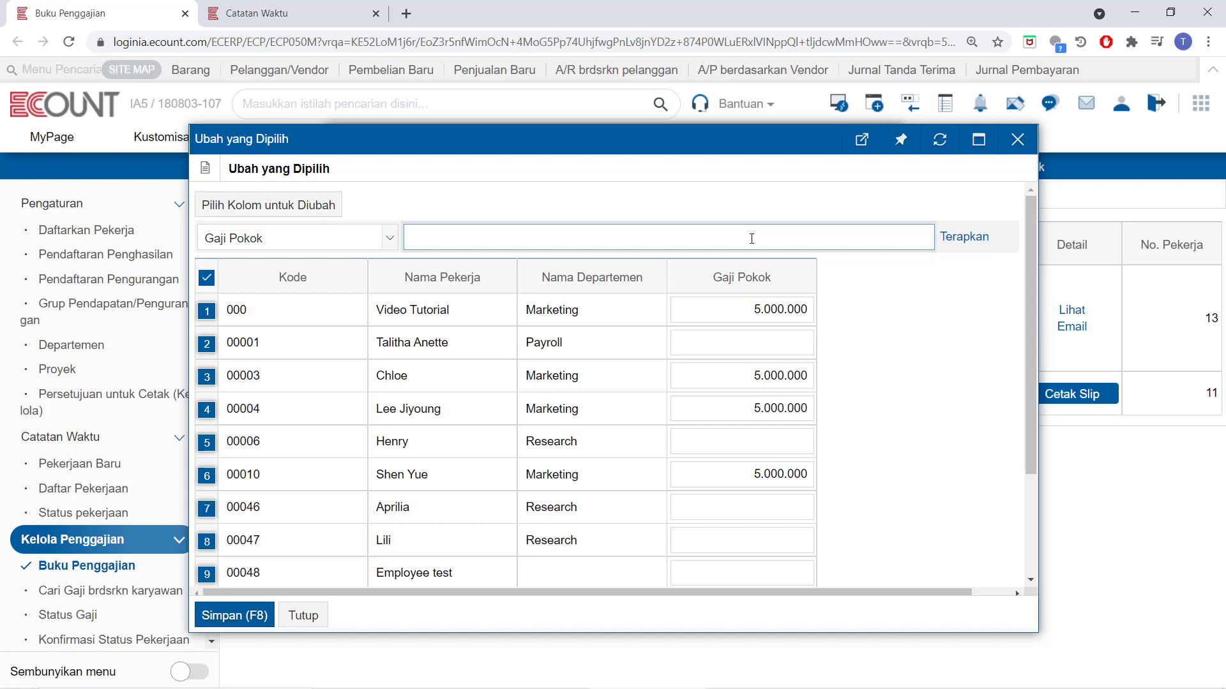
text(6.000.000)
click(964, 237)
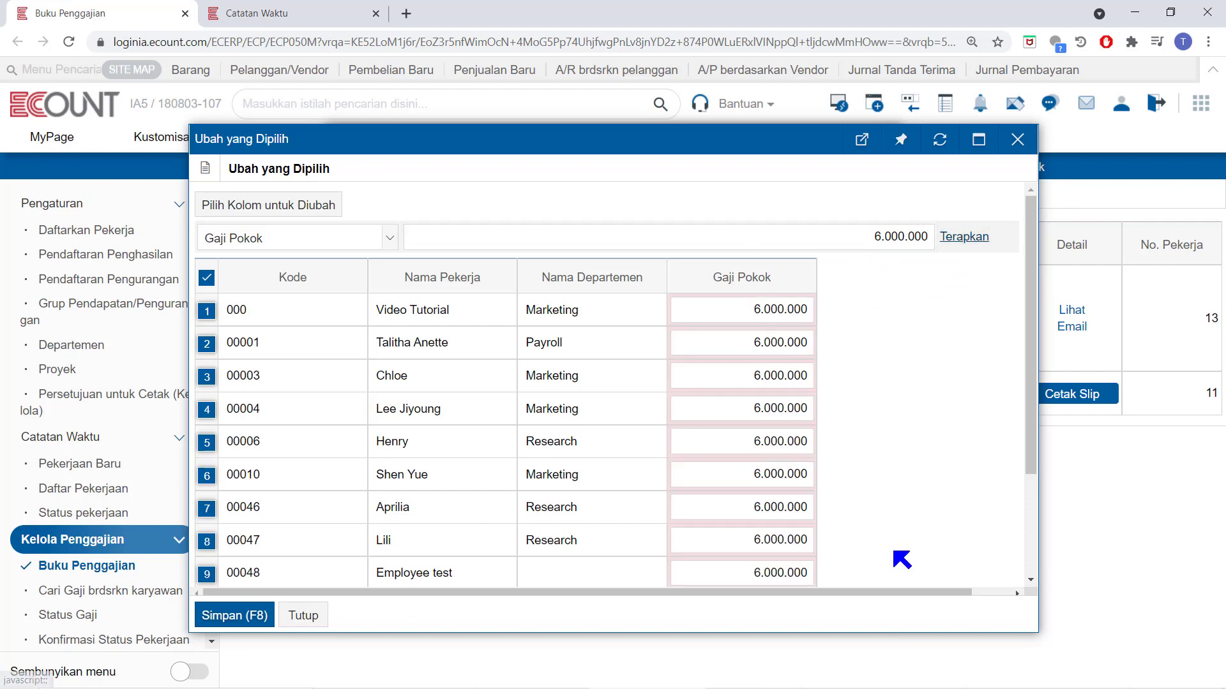
click(229, 618)
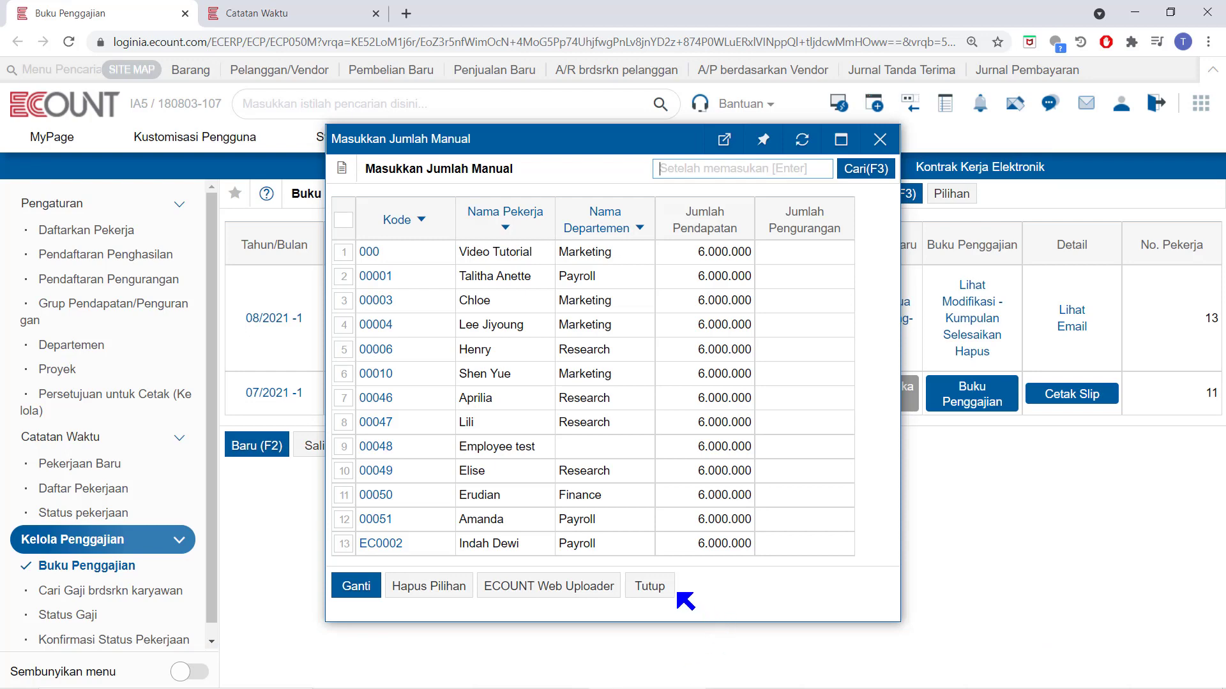
click(658, 589)
Recalculate Payroll Agt for all employees, check the Gaji Pokok amounts in the resulting payroll book and close it.
click(895, 305)
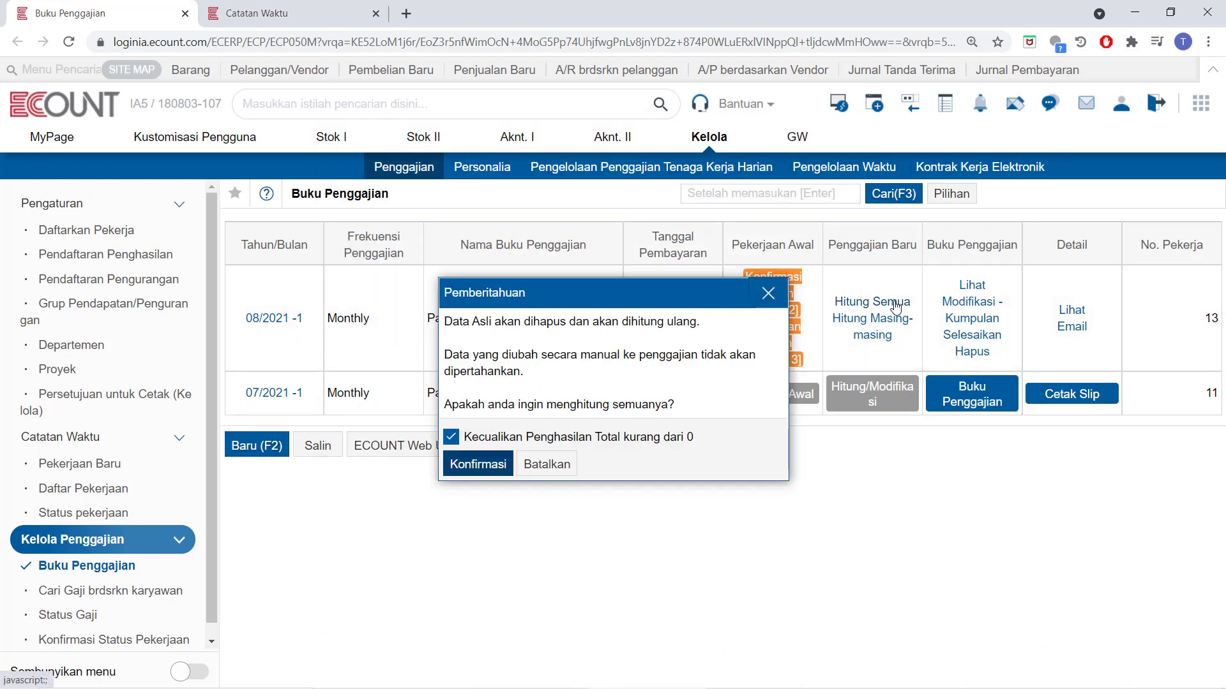
click(478, 464)
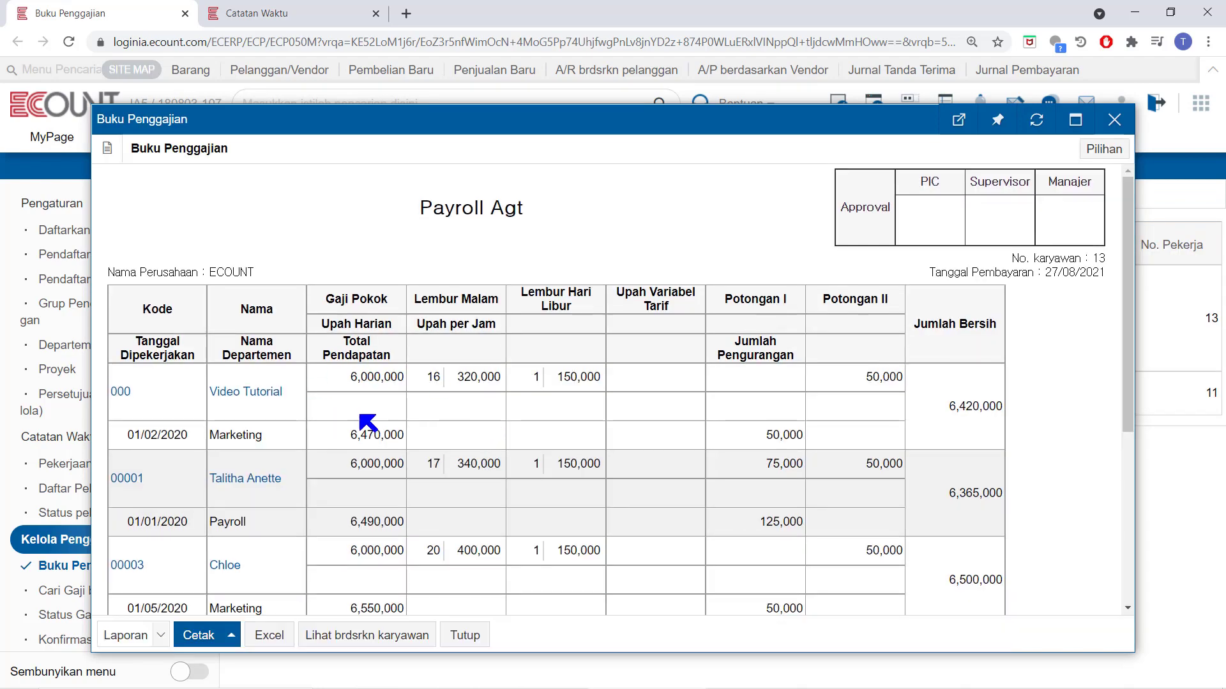
scroll(387, 494, down, 1)
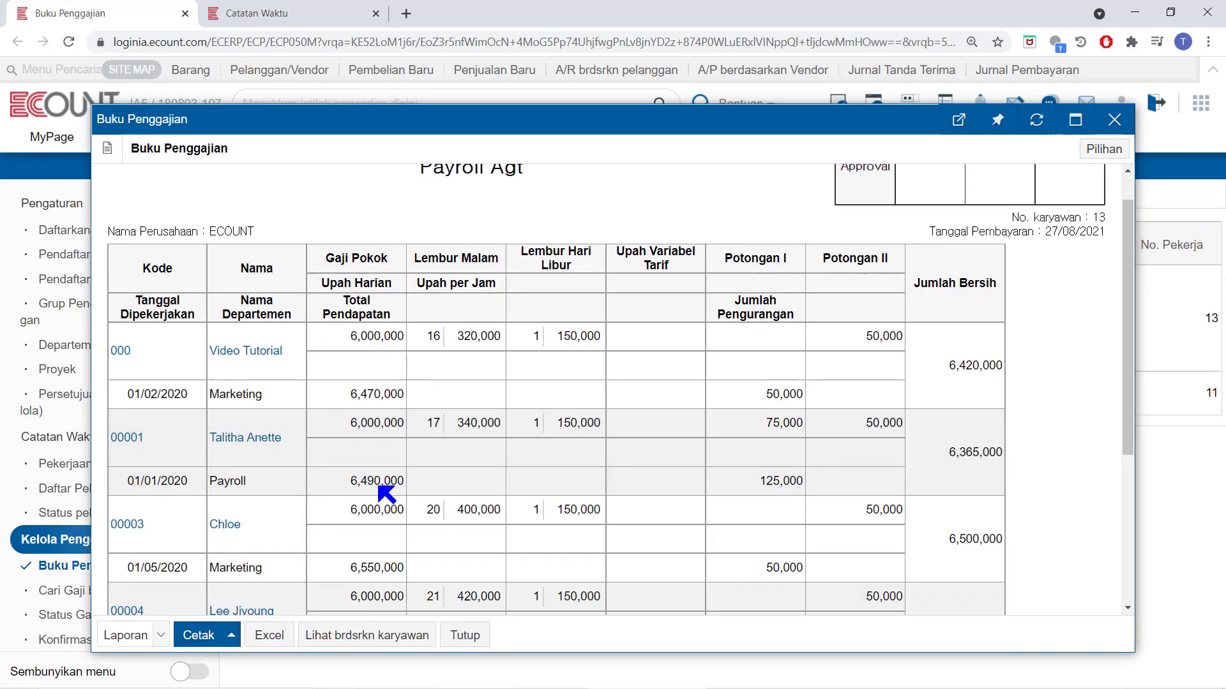
scroll(387, 494, down, 3)
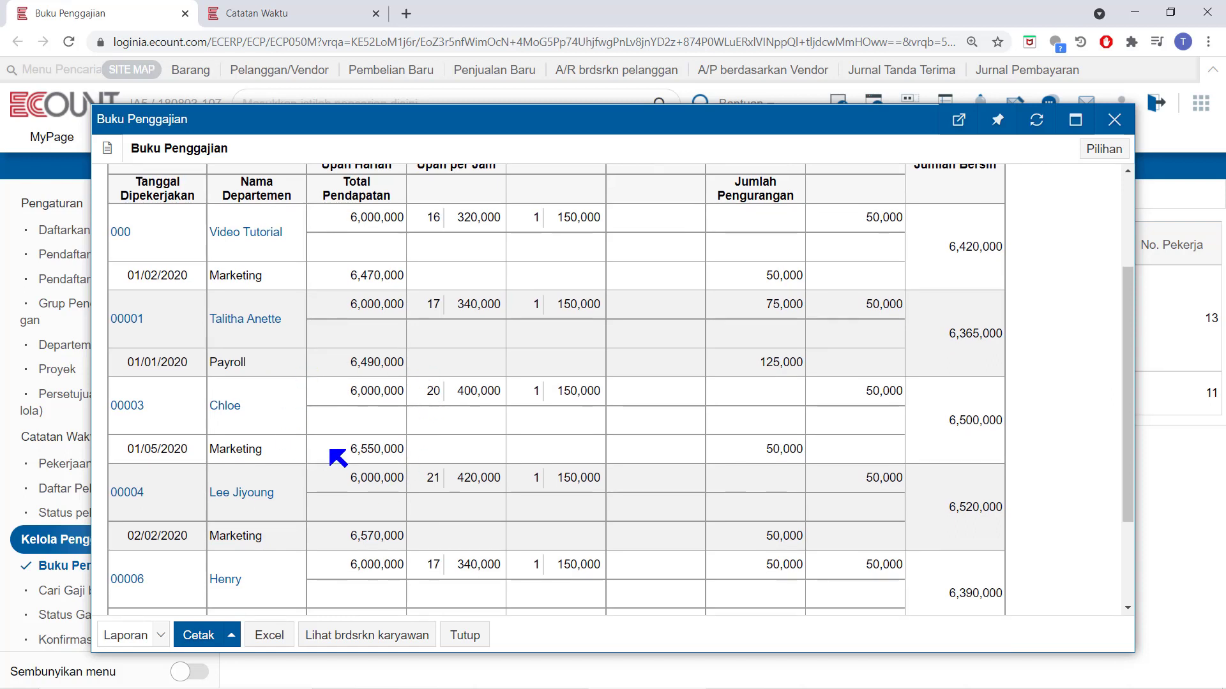
drag(335, 484, 412, 484)
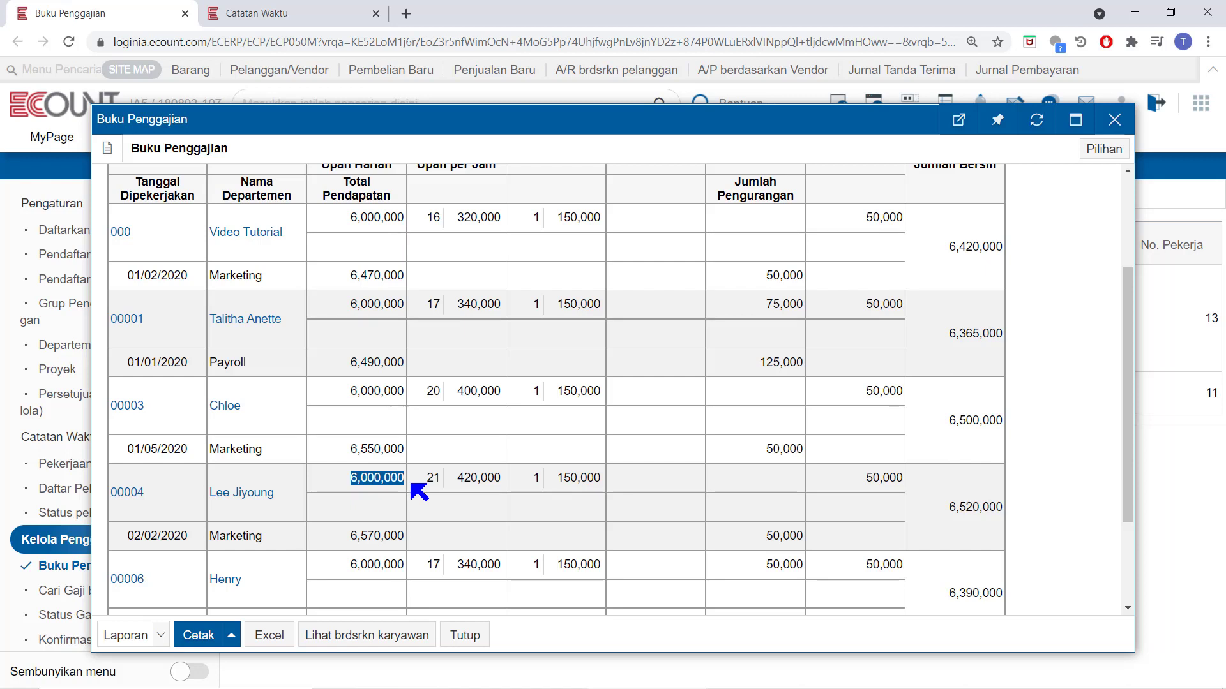
click(466, 636)
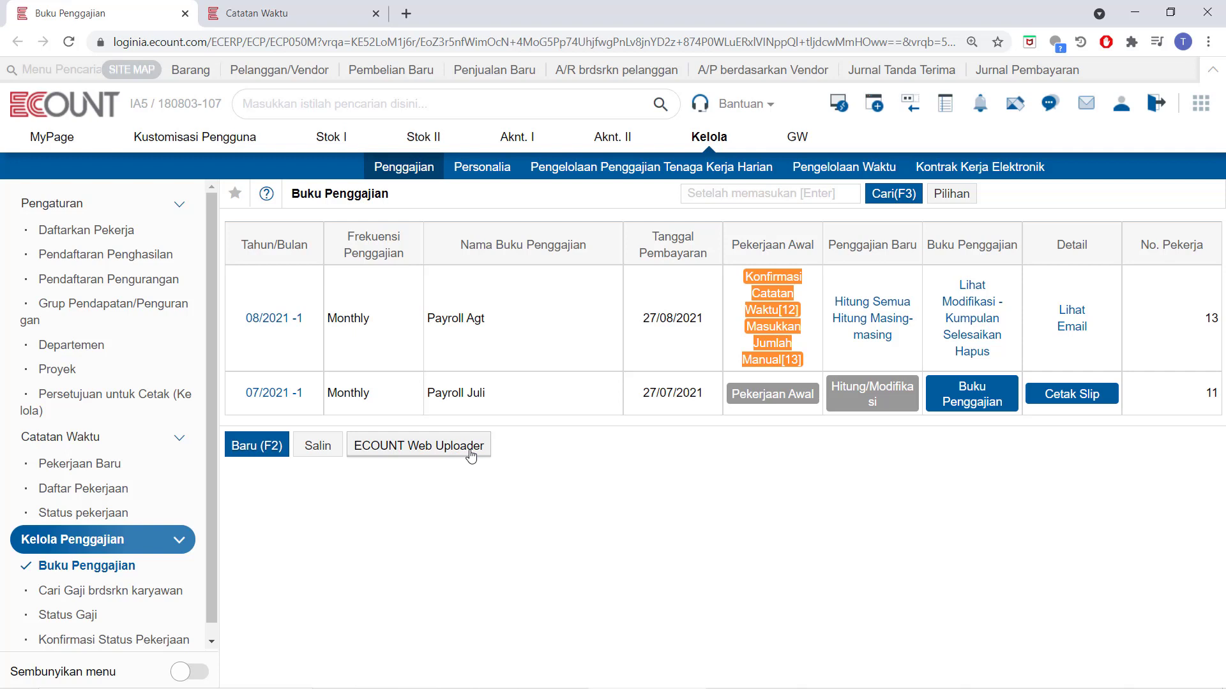
click(316, 451)
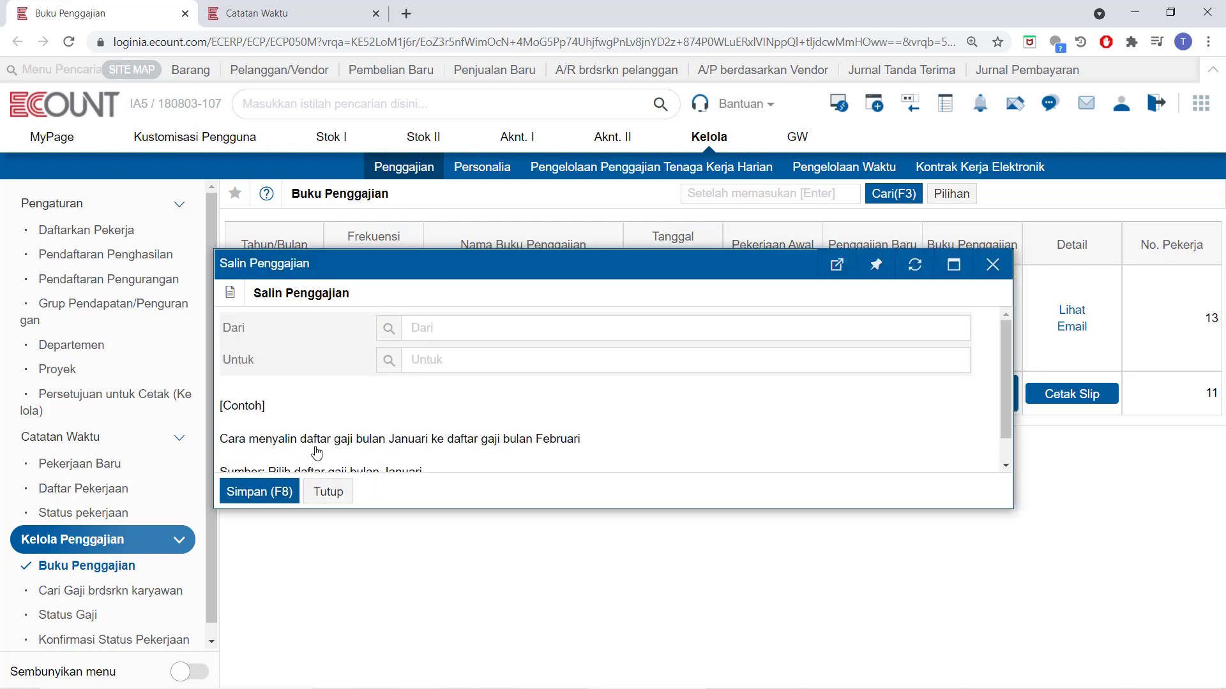
drag(507, 271, 528, 389)
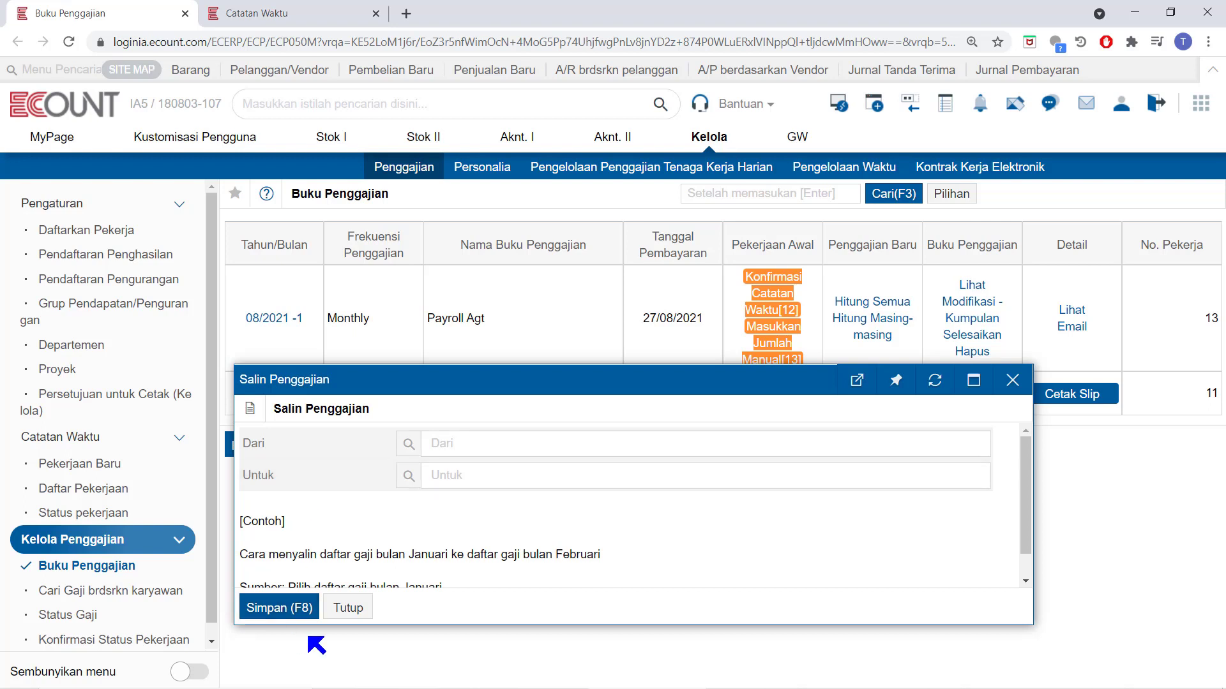
click(348, 608)
Start a new payroll book for 09/2021 with the Monthly frequency and a payment date of 27/09/2021.
click(273, 452)
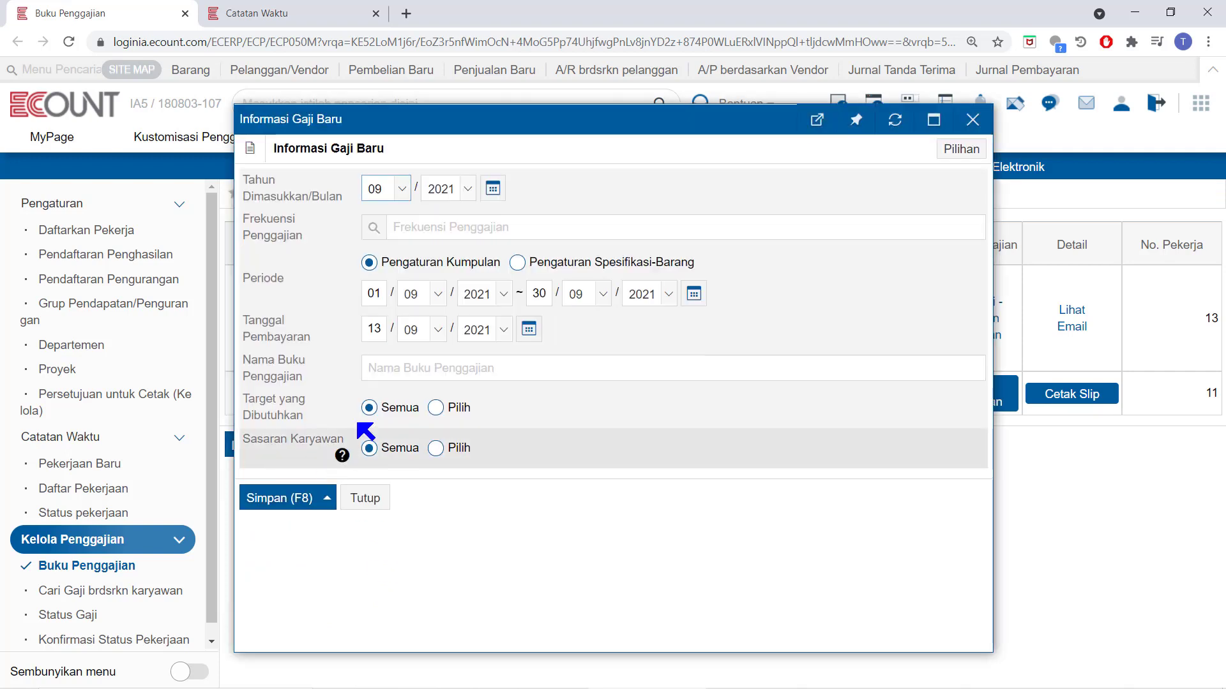
click(397, 228)
text(month)
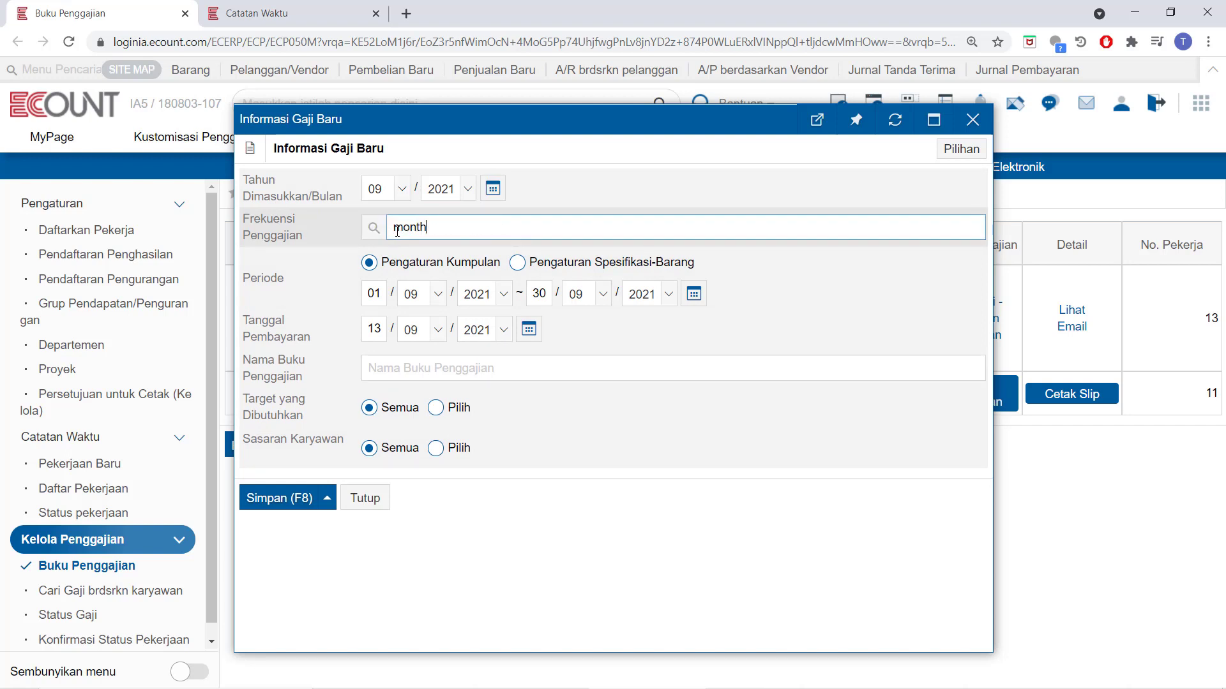
key(Return)
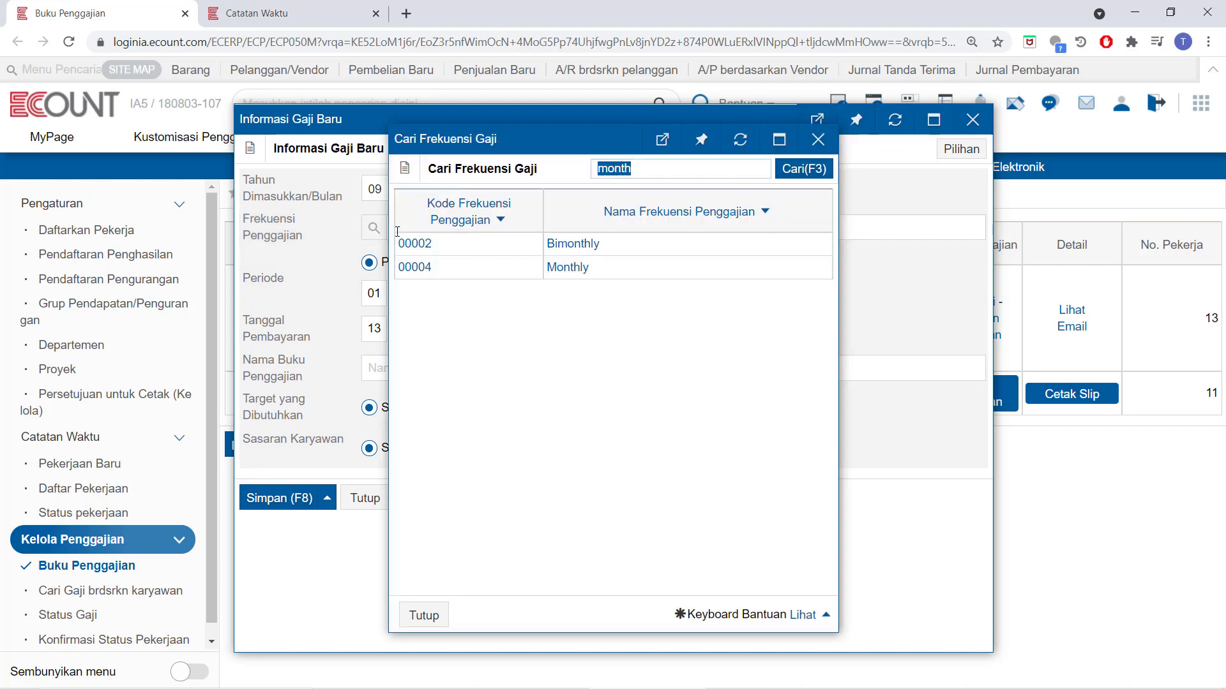
click(562, 268)
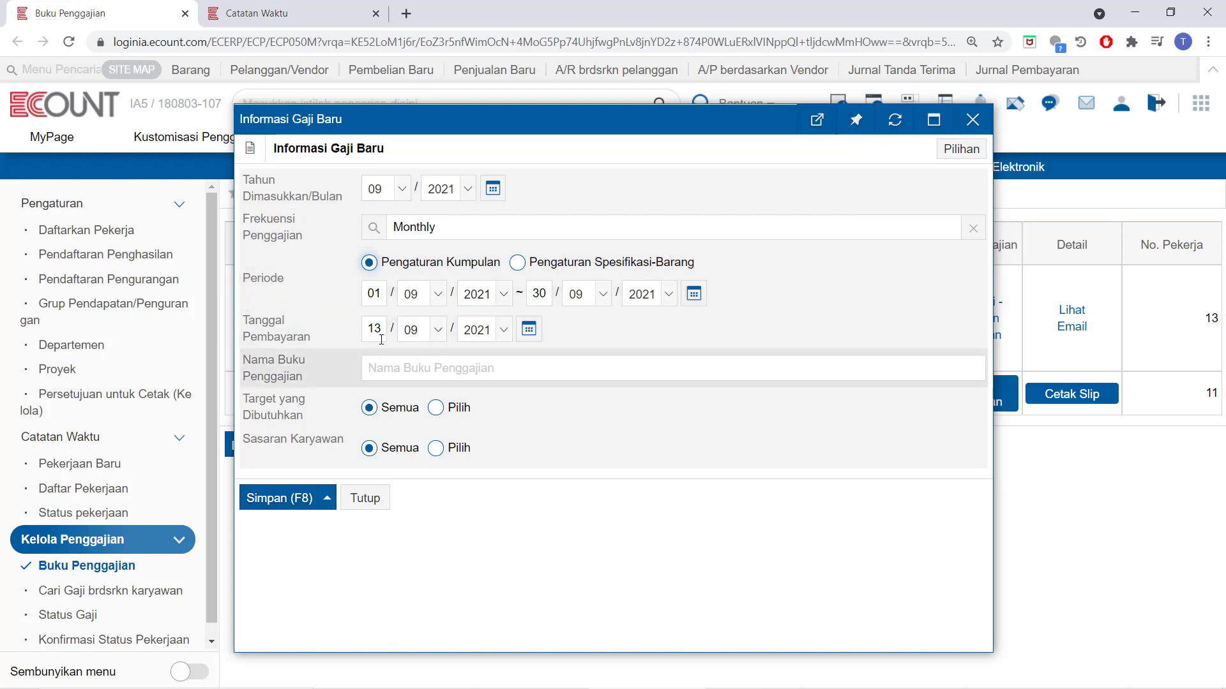
click(377, 331)
text(27)
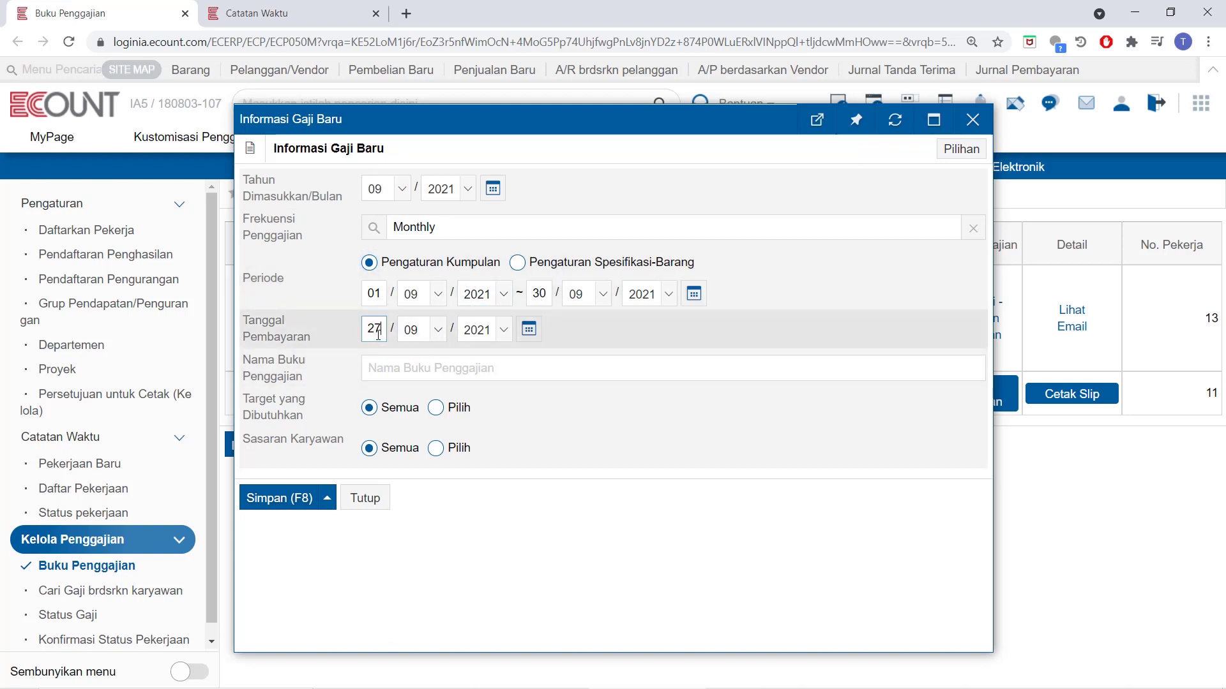
Name the new payroll book "Payroll Sep" and save it.
click(375, 368)
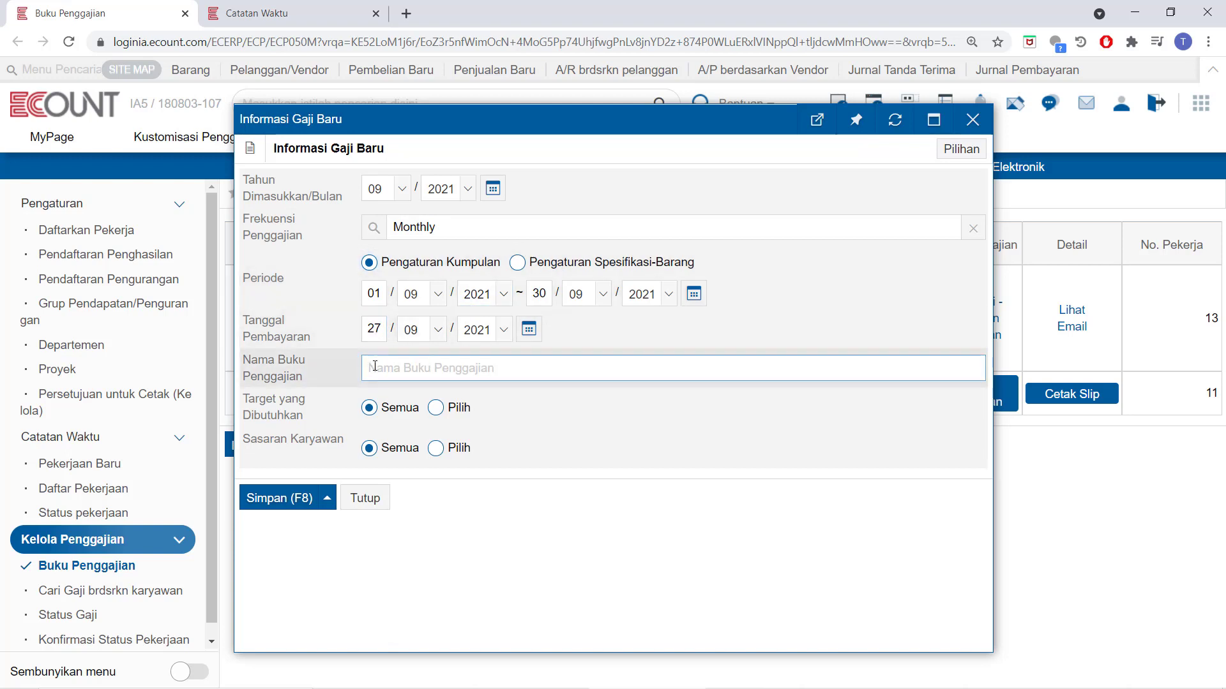
text(Payro)
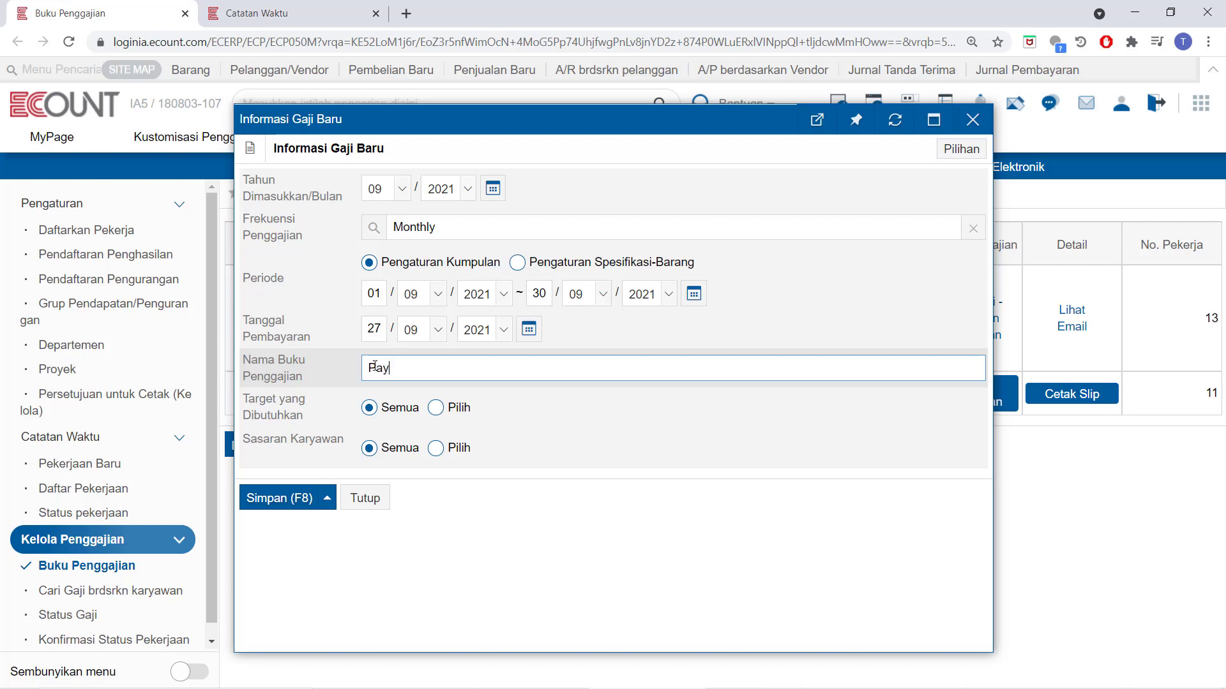
text(ll Seo)
key(BackSpace)
text(p)
click(289, 498)
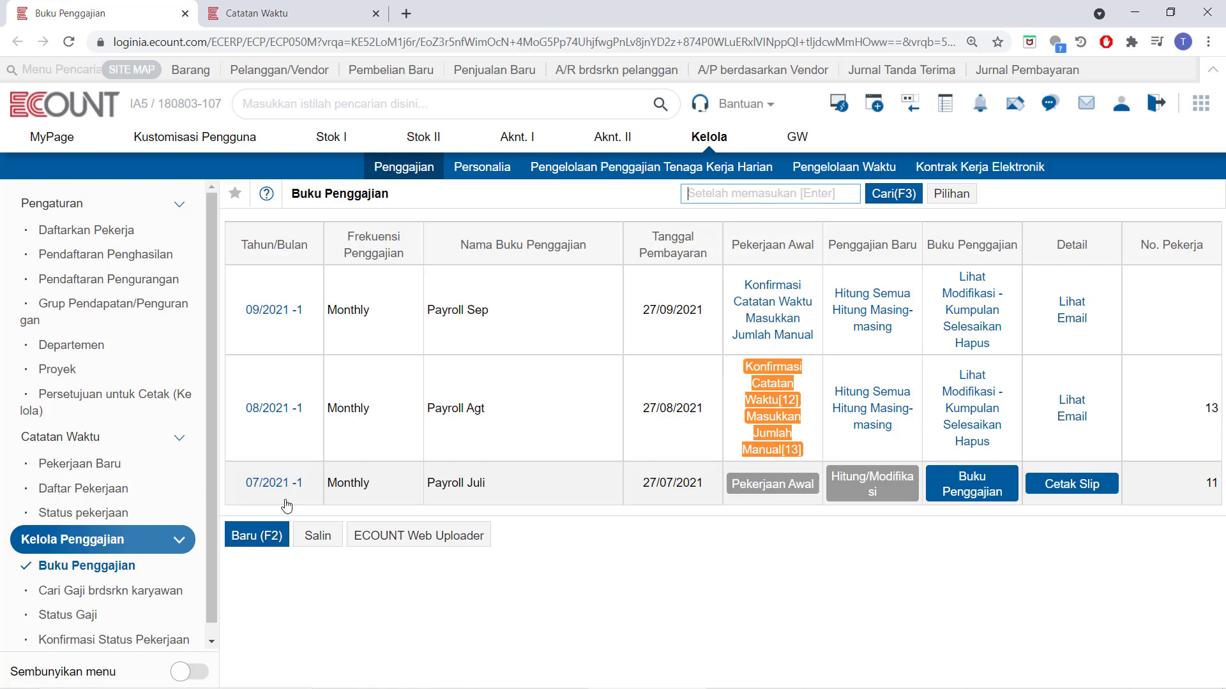
Set up a payroll copy with Payroll Agt as the source and Payroll Sep as the destination.
click(324, 535)
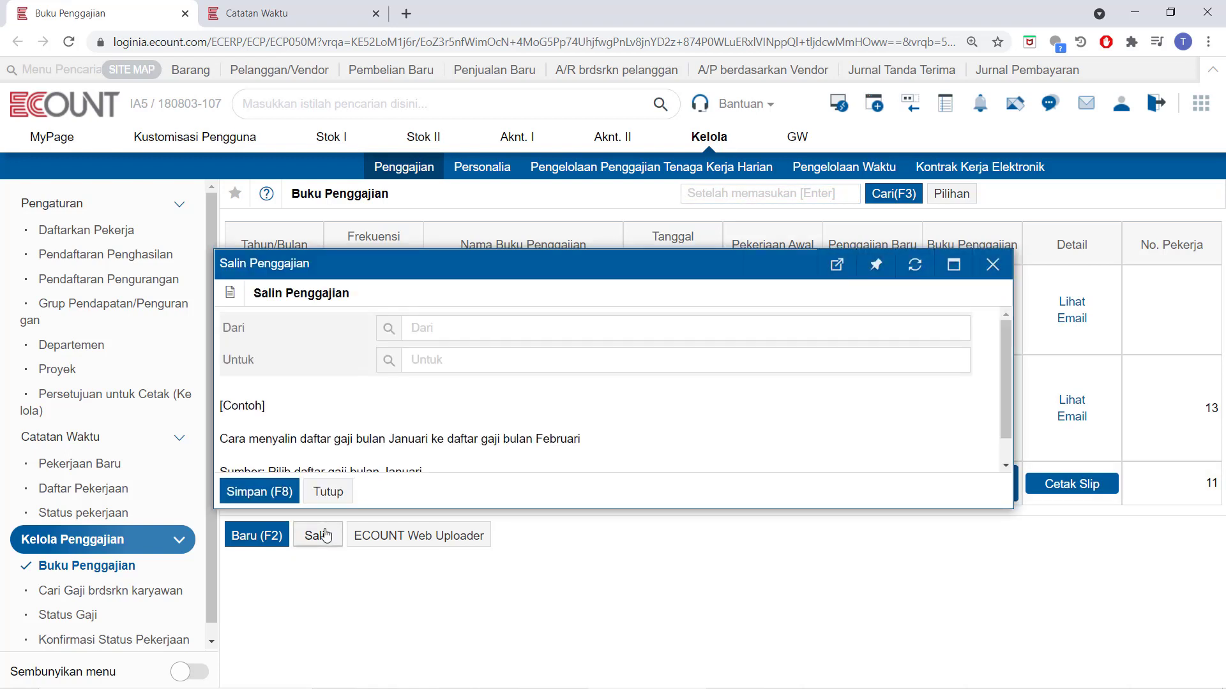
click(387, 330)
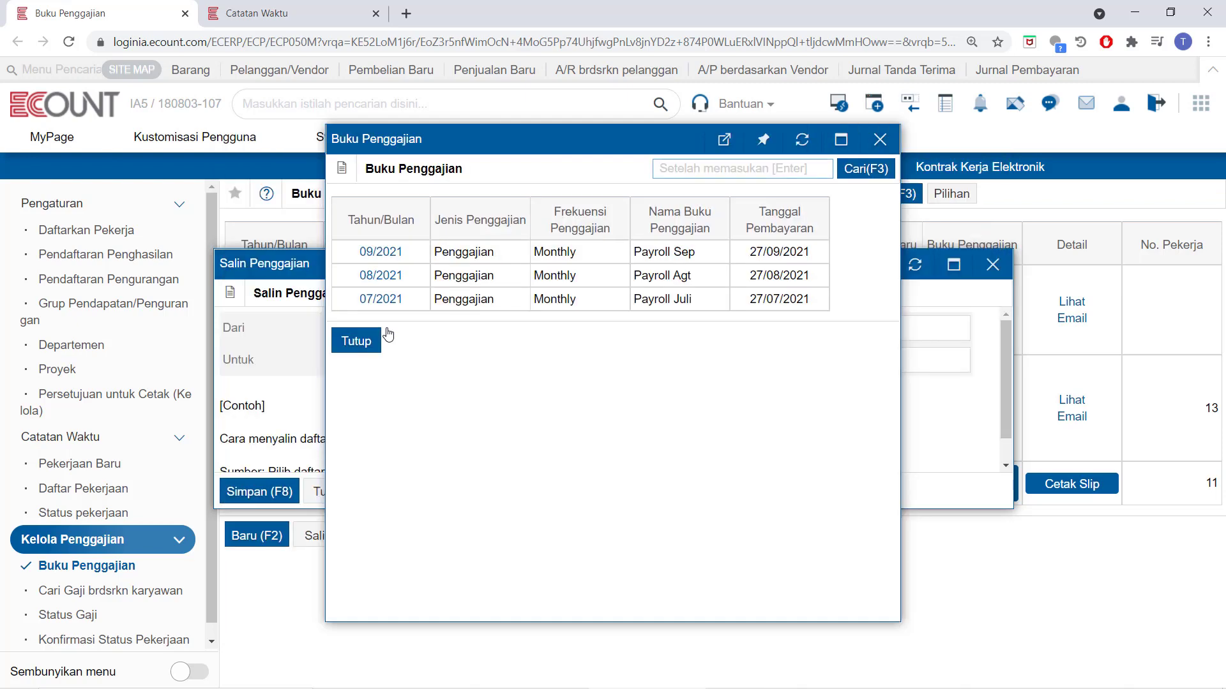
click(382, 275)
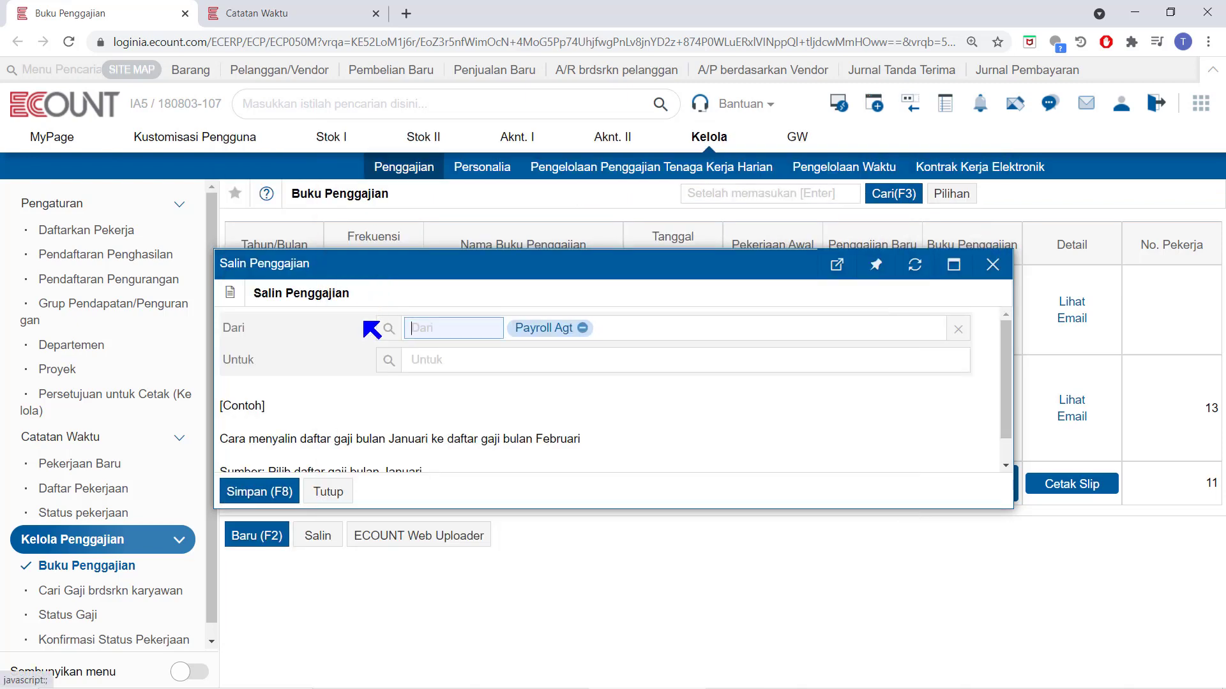
click(389, 362)
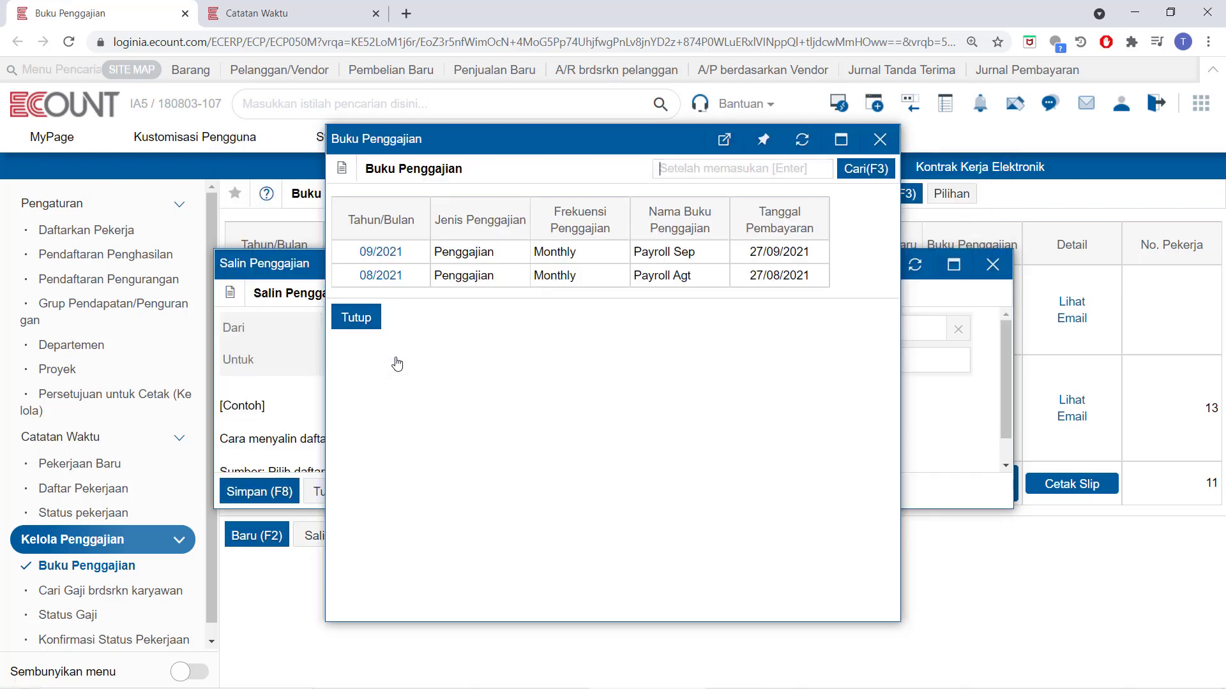
click(381, 252)
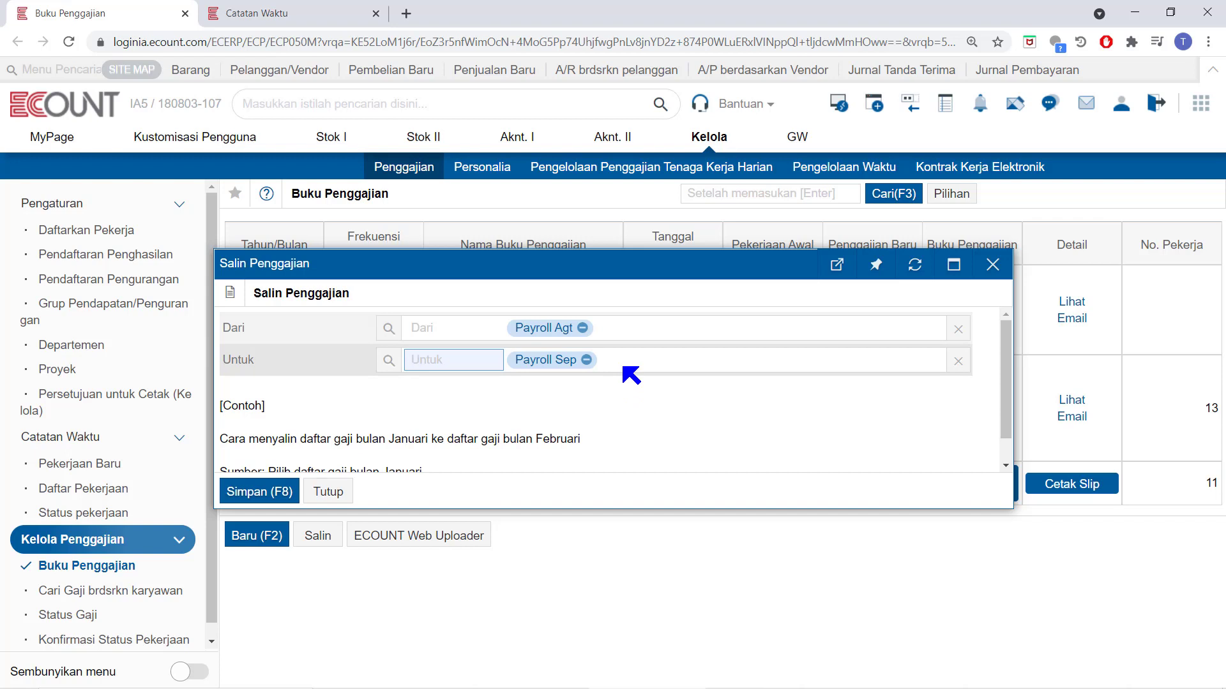
Run the copy without including Konfirmasi Catatan Waktu or Masukkan Jumlah Manual, and review the amounts in the Payroll Sep book.
click(281, 493)
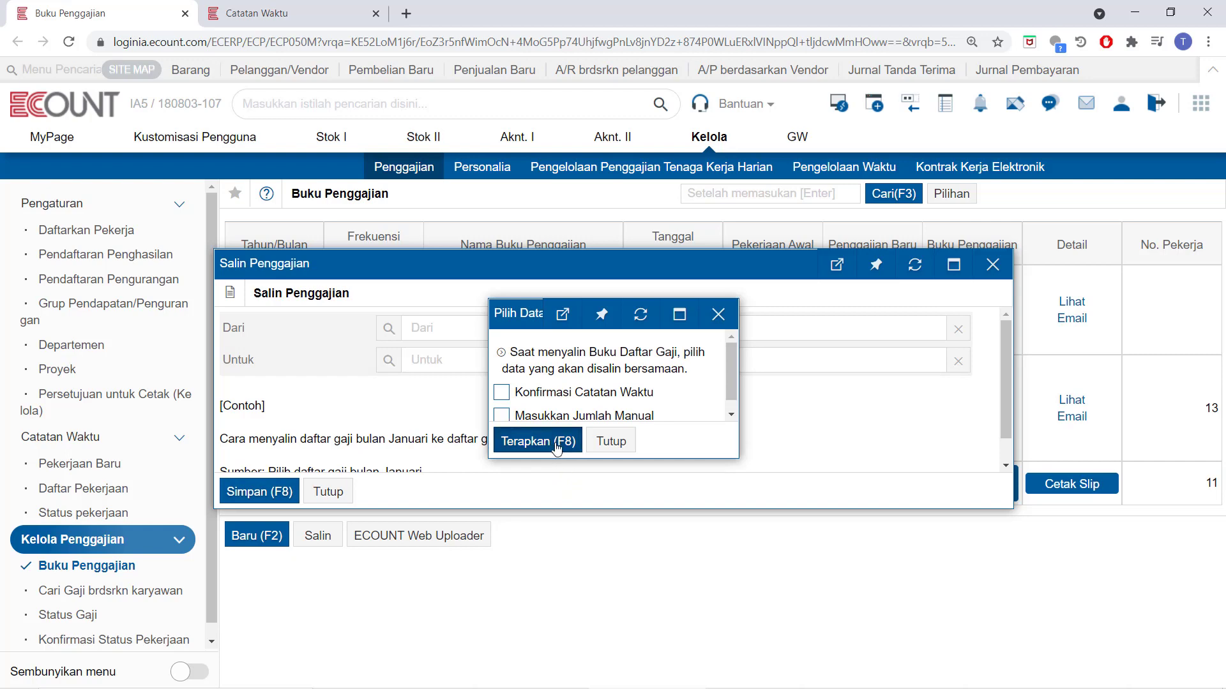
click(557, 447)
click(476, 471)
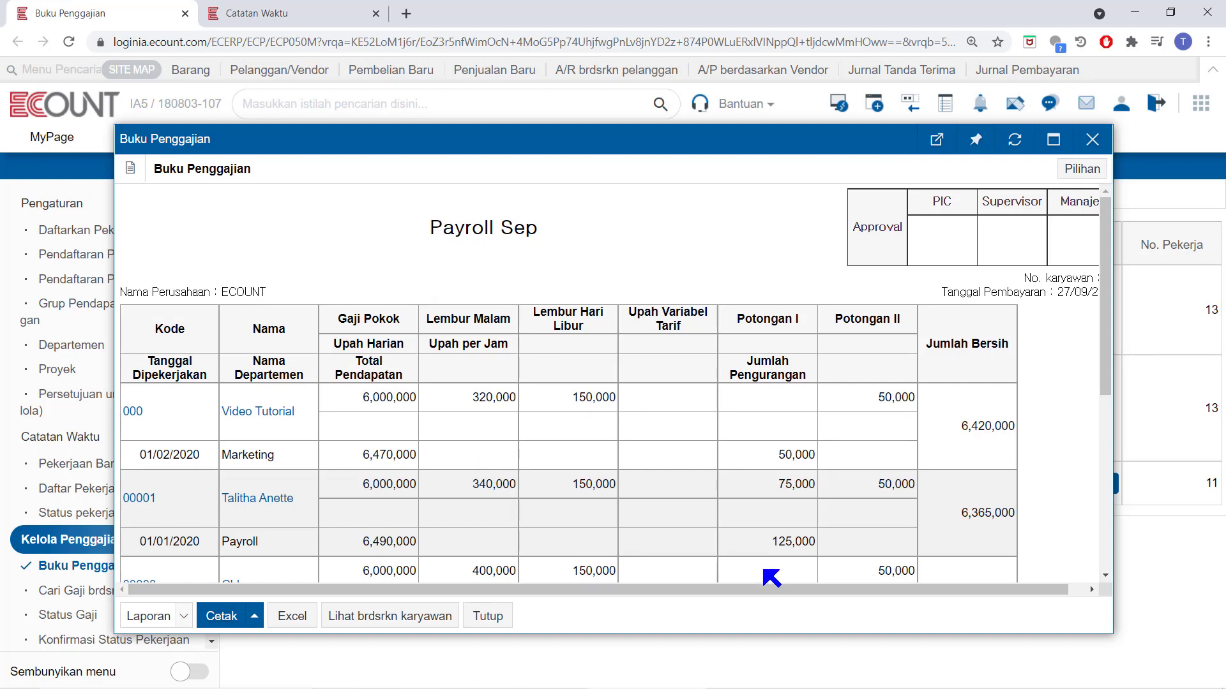
scroll(683, 498, down, 1)
scroll(683, 498, down, 4)
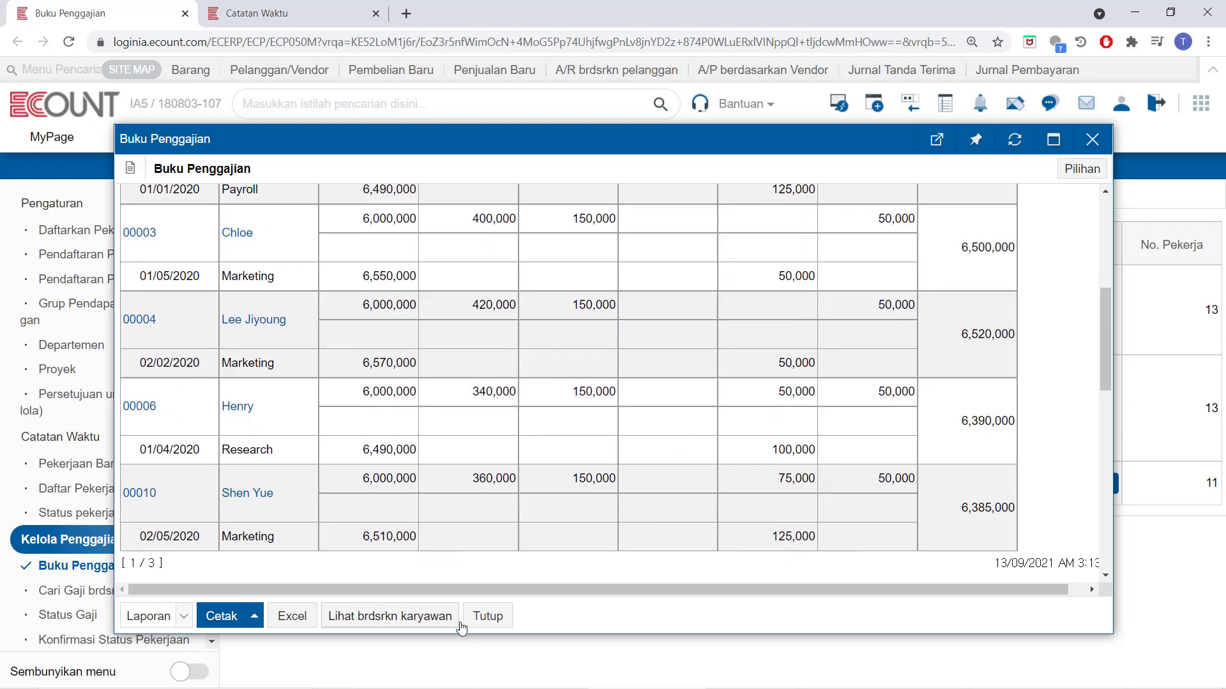
Recalculate the 09/2021 Payroll Sep individually for only the Finance department employee and review that employee's amounts in the payroll book.
click(495, 619)
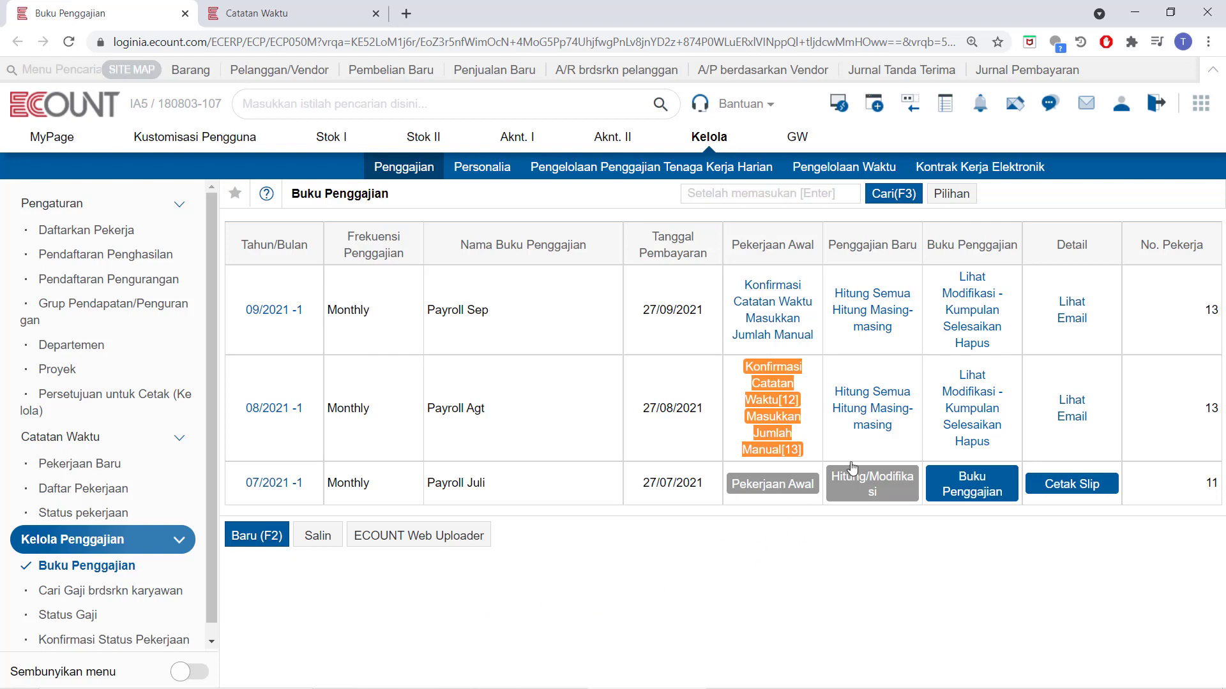
click(863, 327)
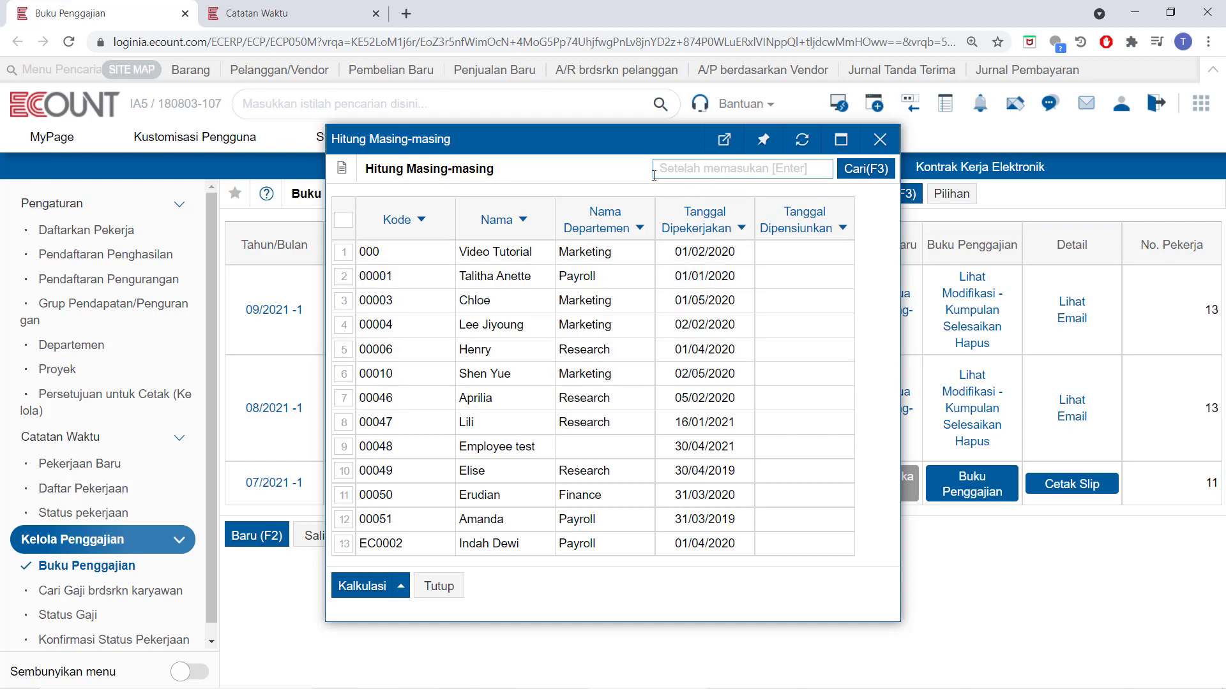
text(eru)
key(Return)
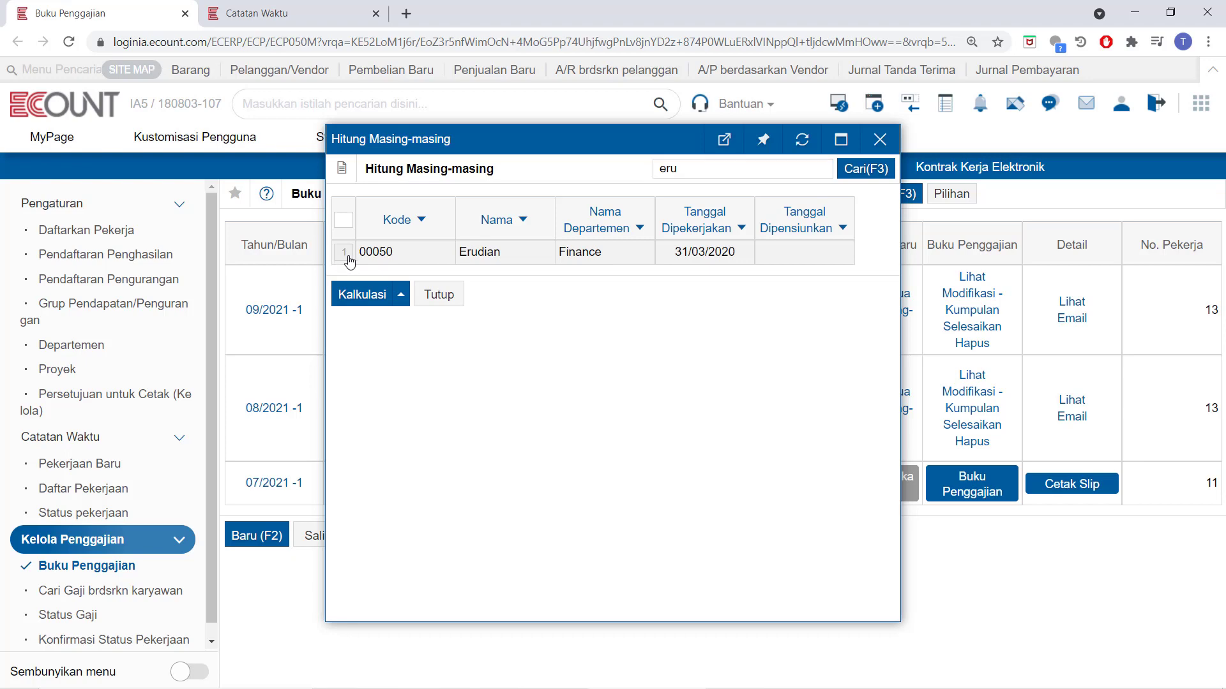
click(344, 252)
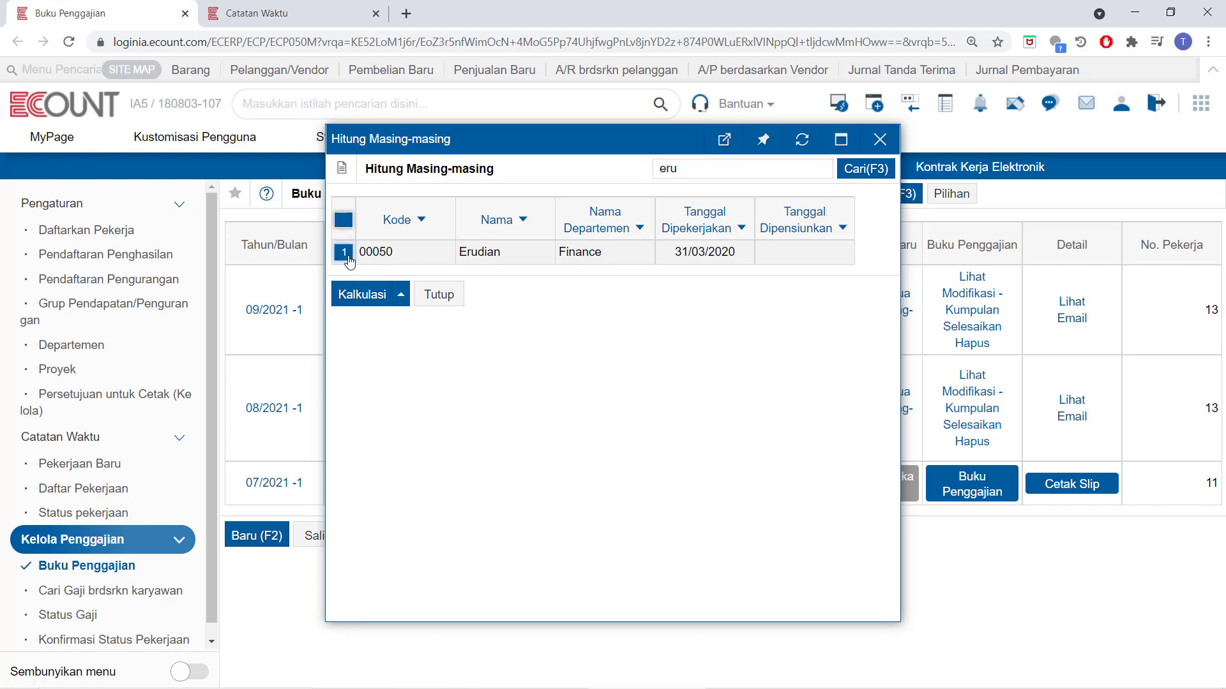
click(369, 294)
click(487, 464)
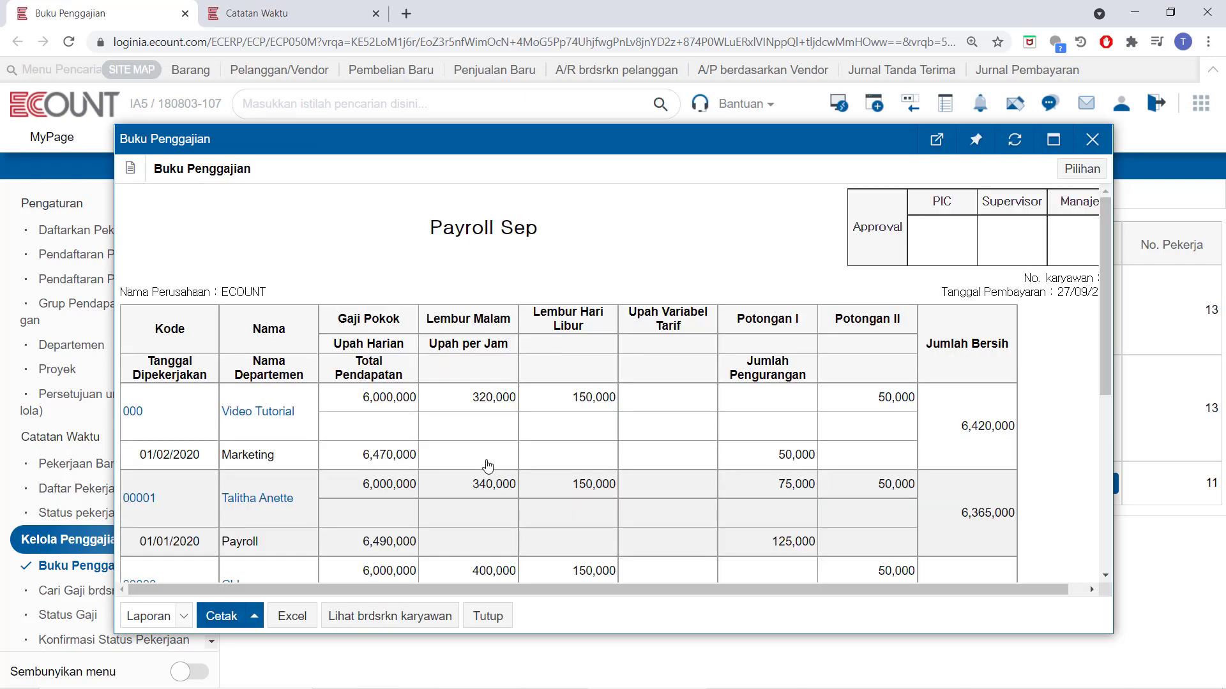
scroll(548, 269, down, 20)
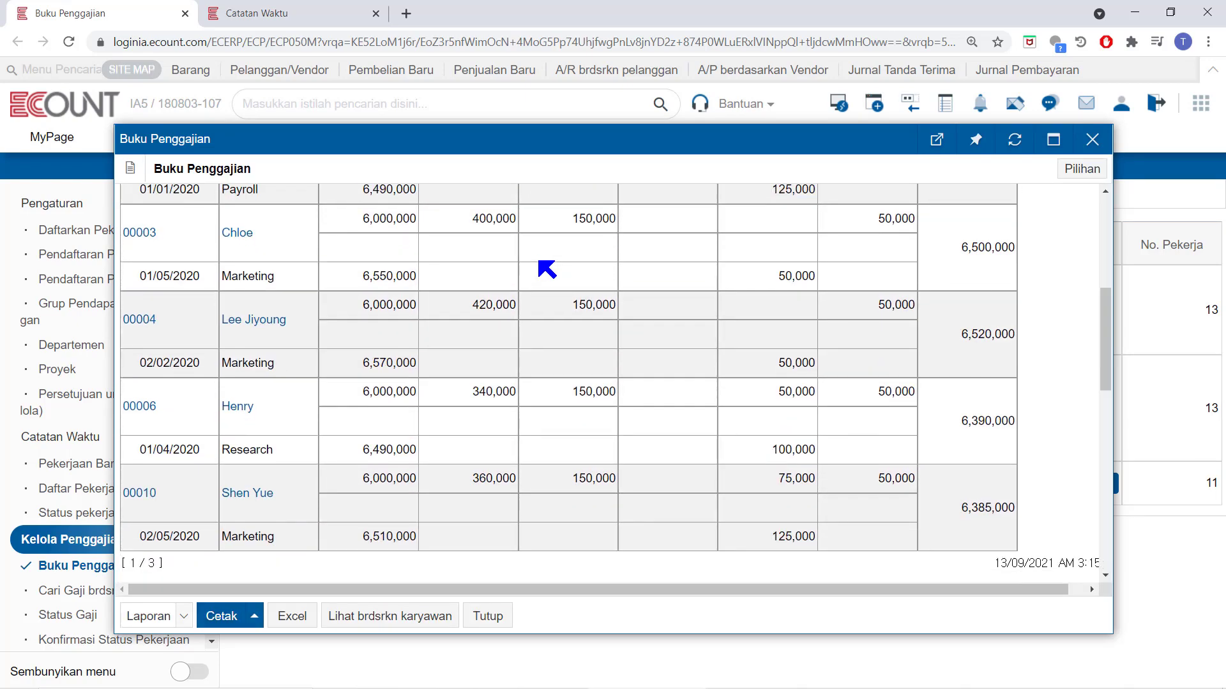
scroll(547, 268, down, 3)
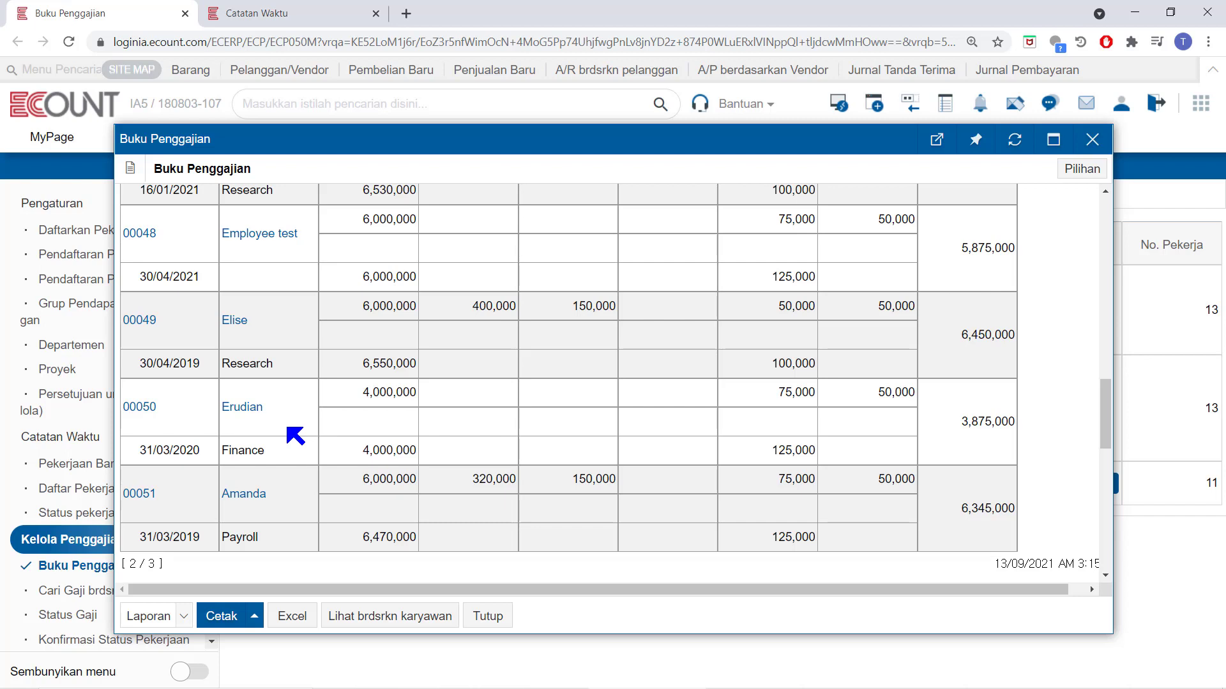
View the print options of the Payroll Agt book, its payroll list by employee, and the first employee's pay statement.
click(253, 616)
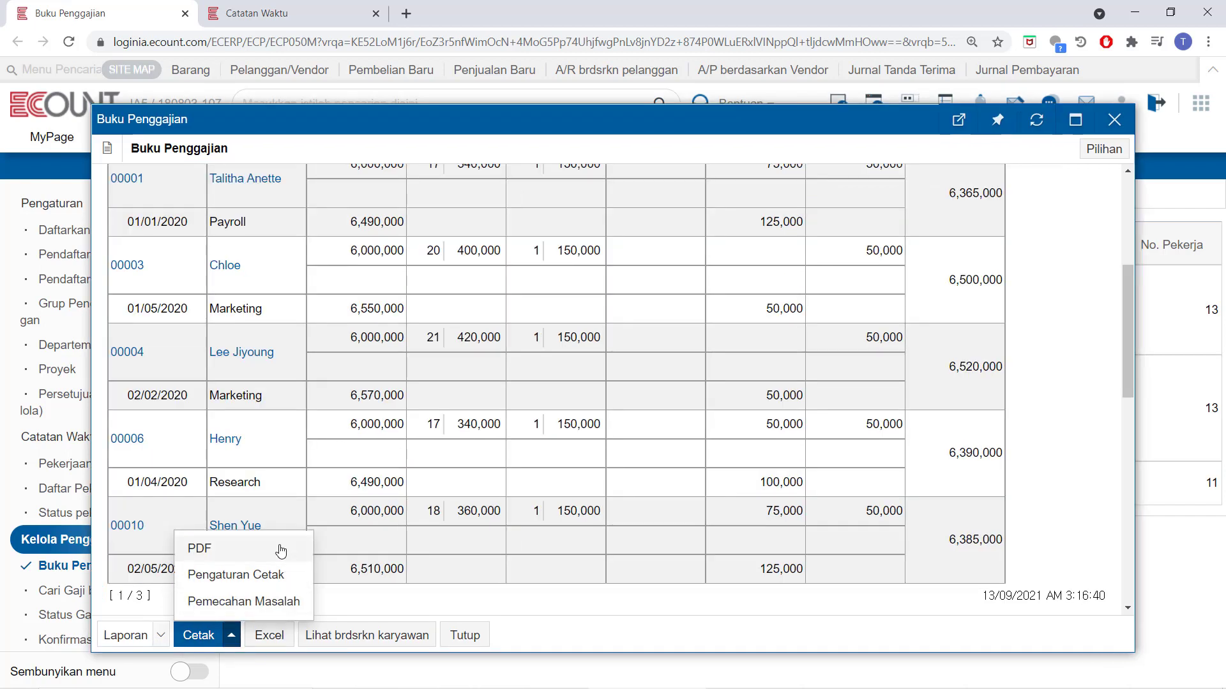
click(410, 607)
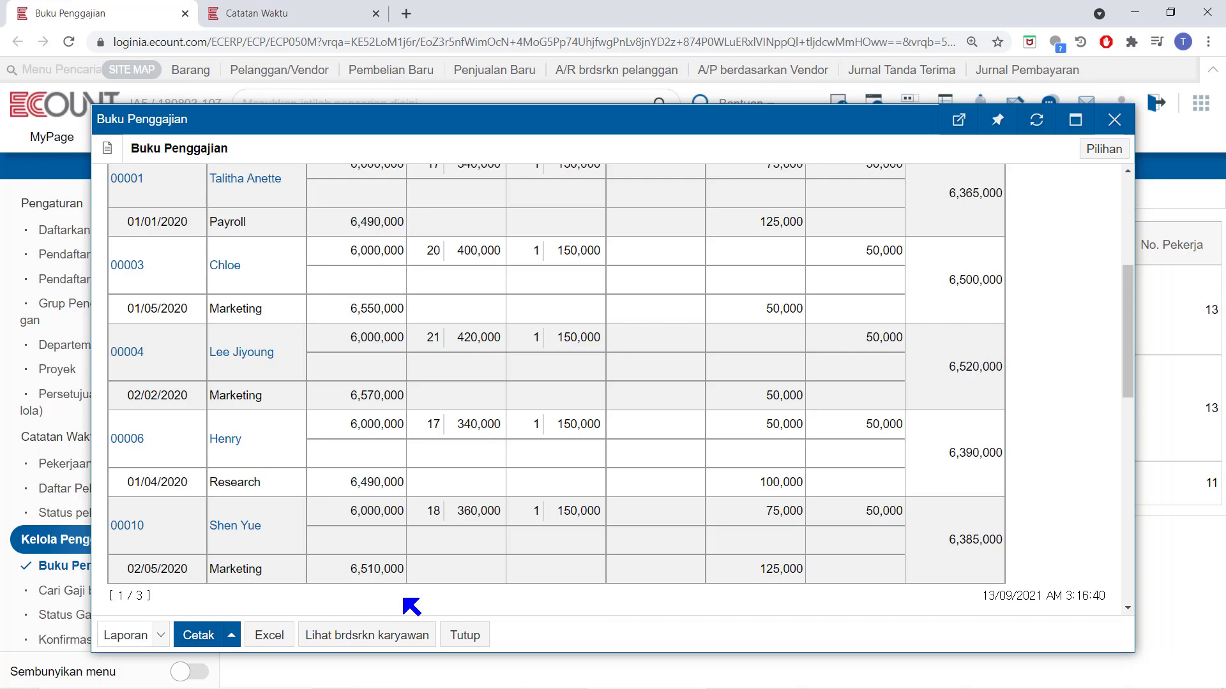
click(376, 642)
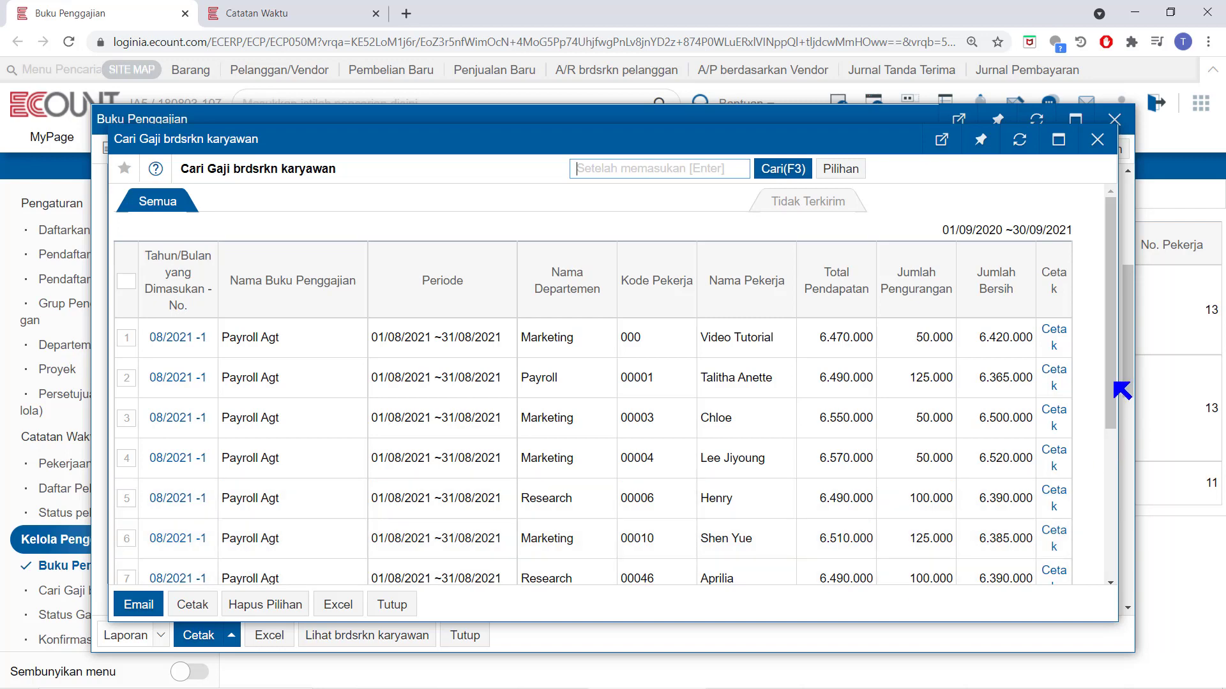
click(1054, 340)
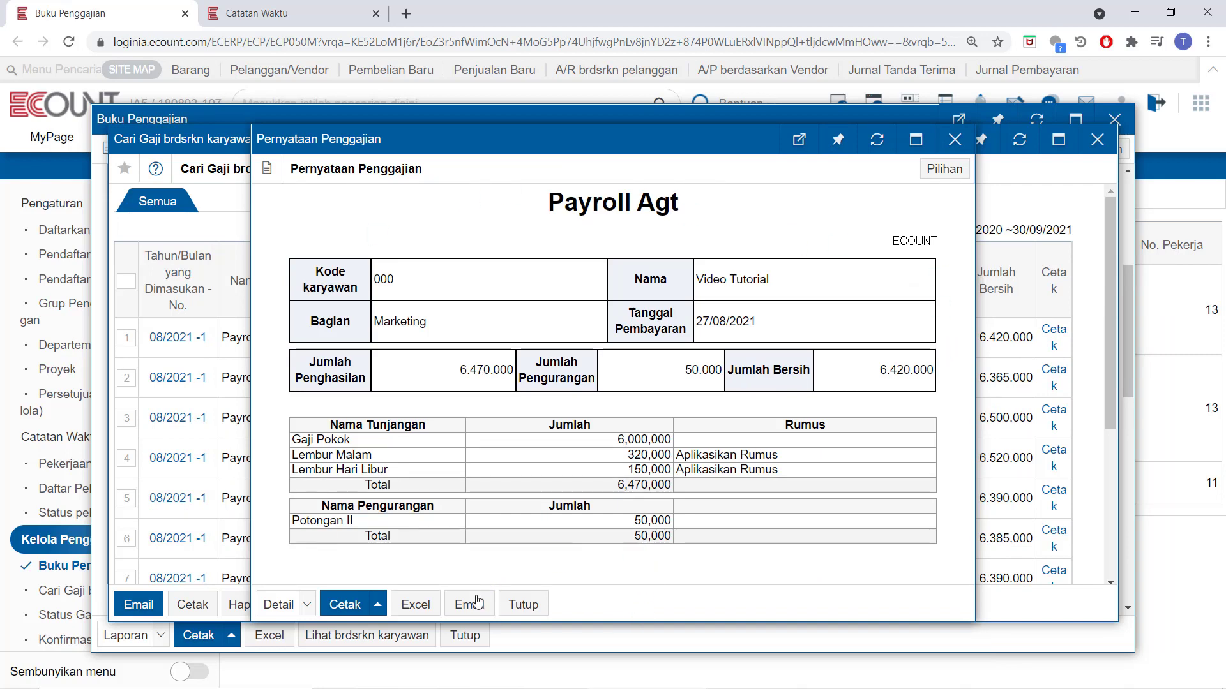
click(524, 604)
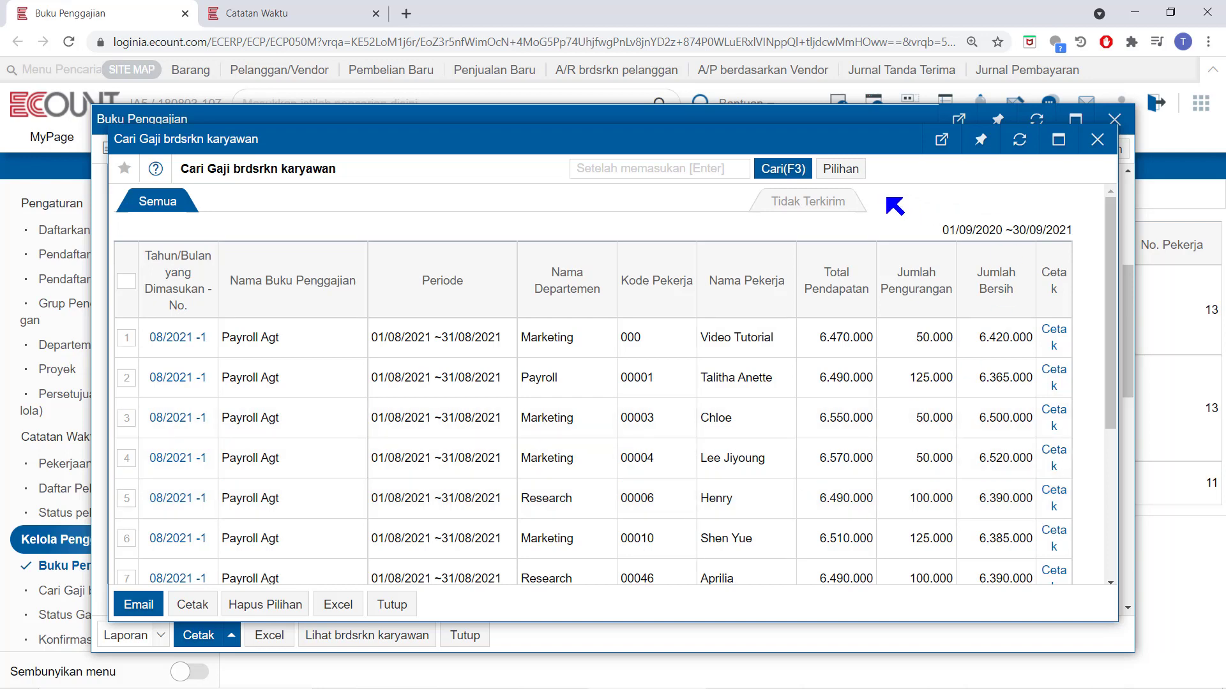
Create a new report template named "Baru" for the employee payroll list, copied from **Detail Penggajian Individu**.
click(854, 174)
mouse_move(849, 224)
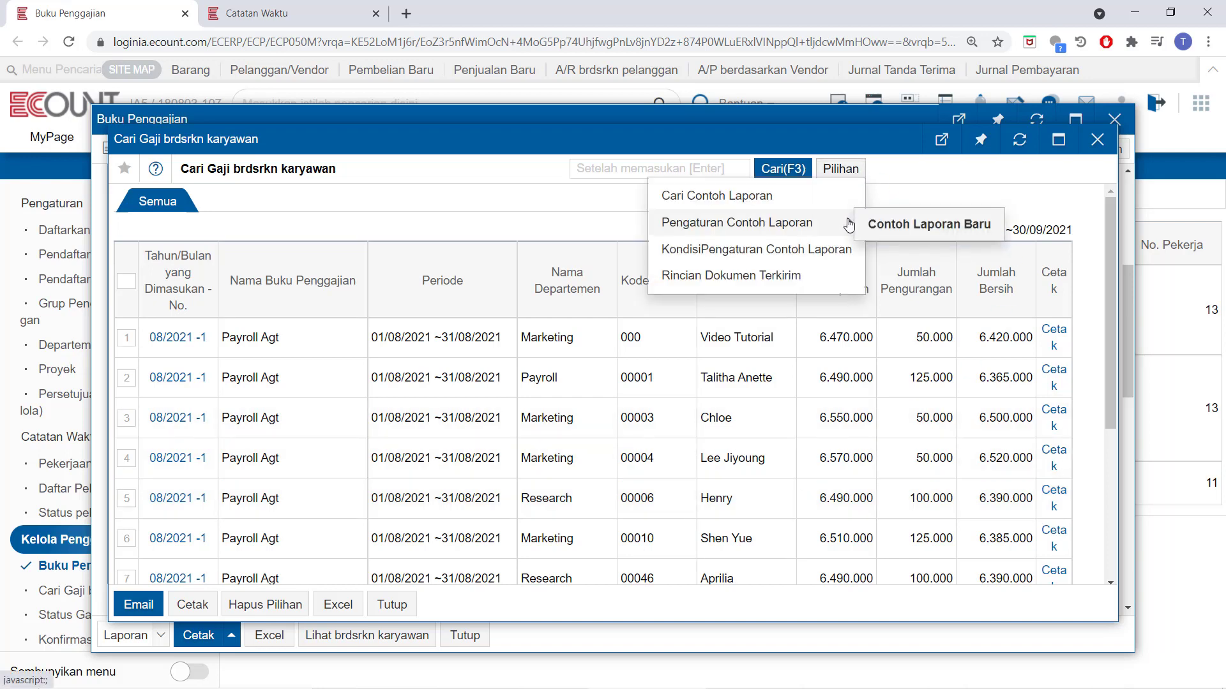
click(911, 225)
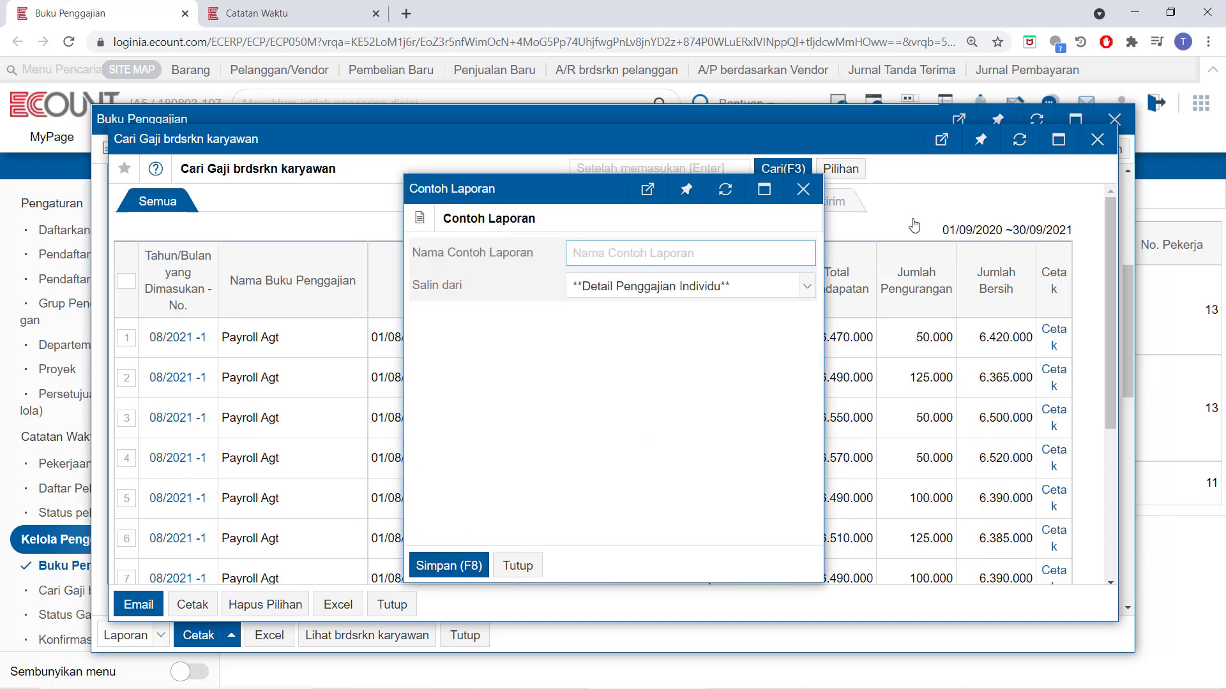
text(Baru)
click(461, 572)
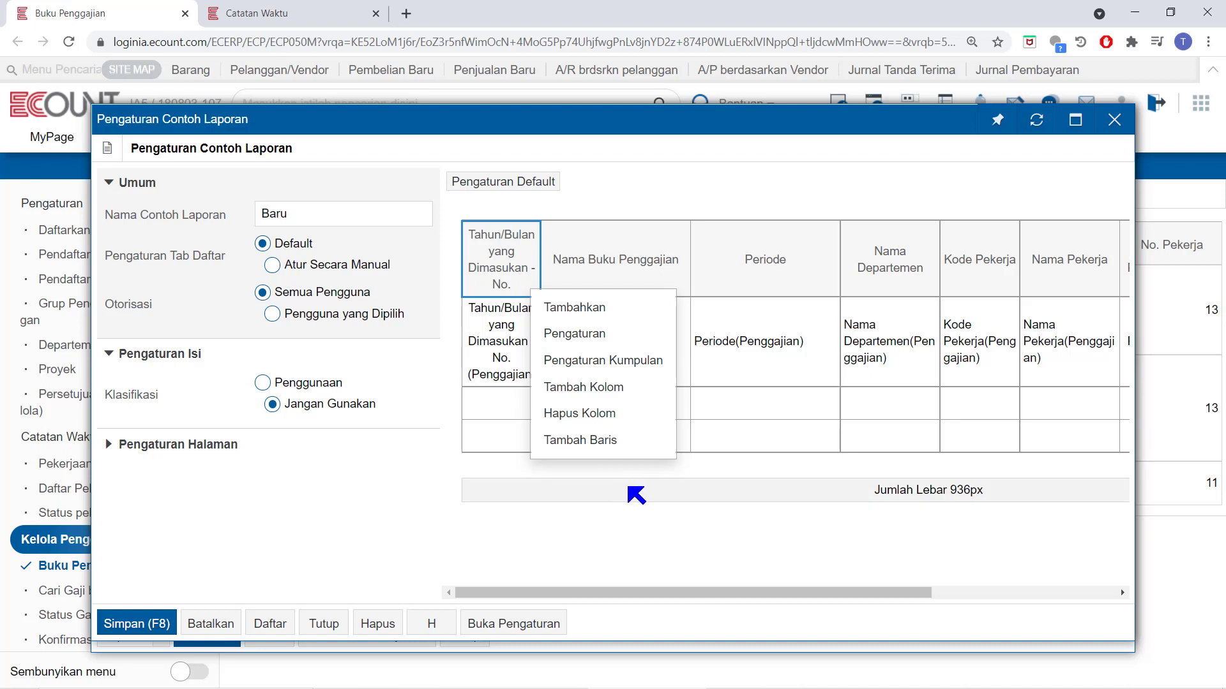
Examine which columns can be added to the Baru template and the editing options of the Nama Buku Penggajian column.
click(630, 318)
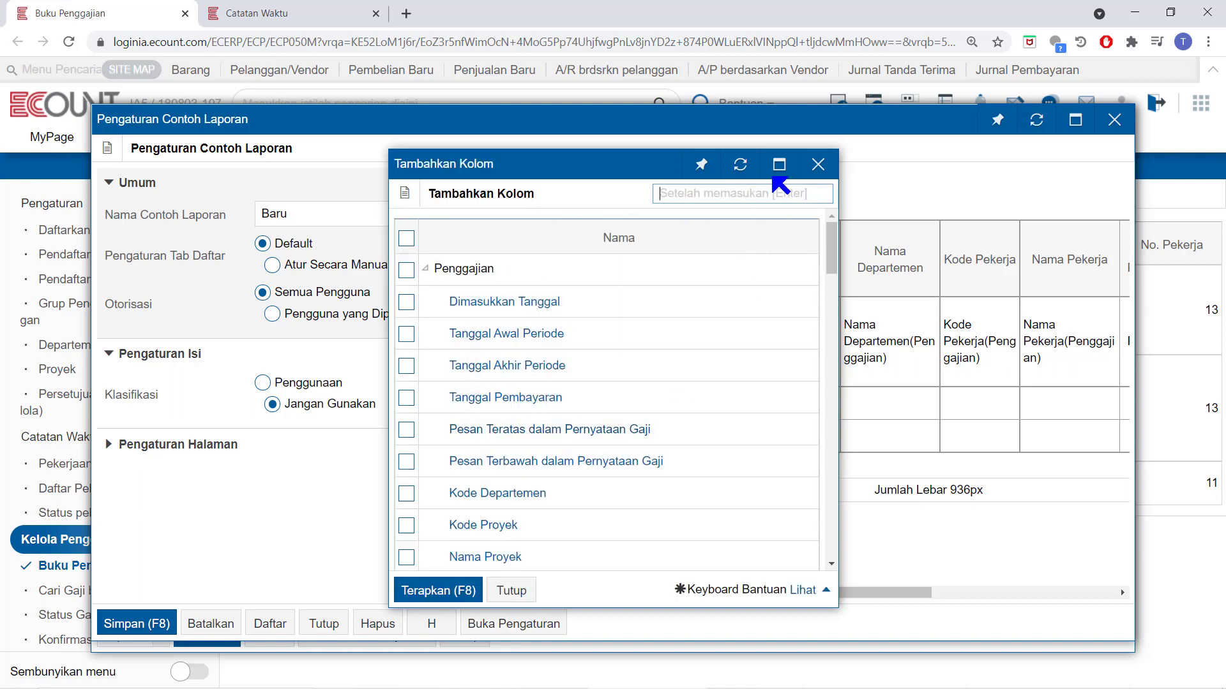
click(817, 165)
right_click(651, 258)
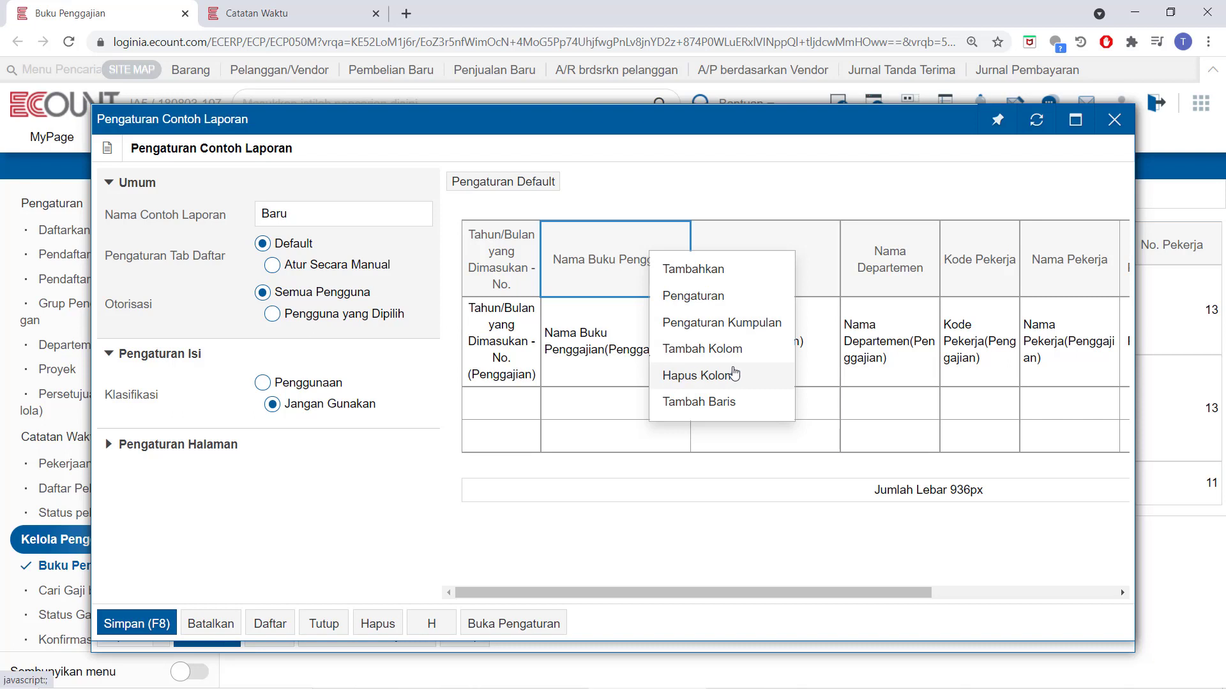
click(765, 171)
right_click(665, 253)
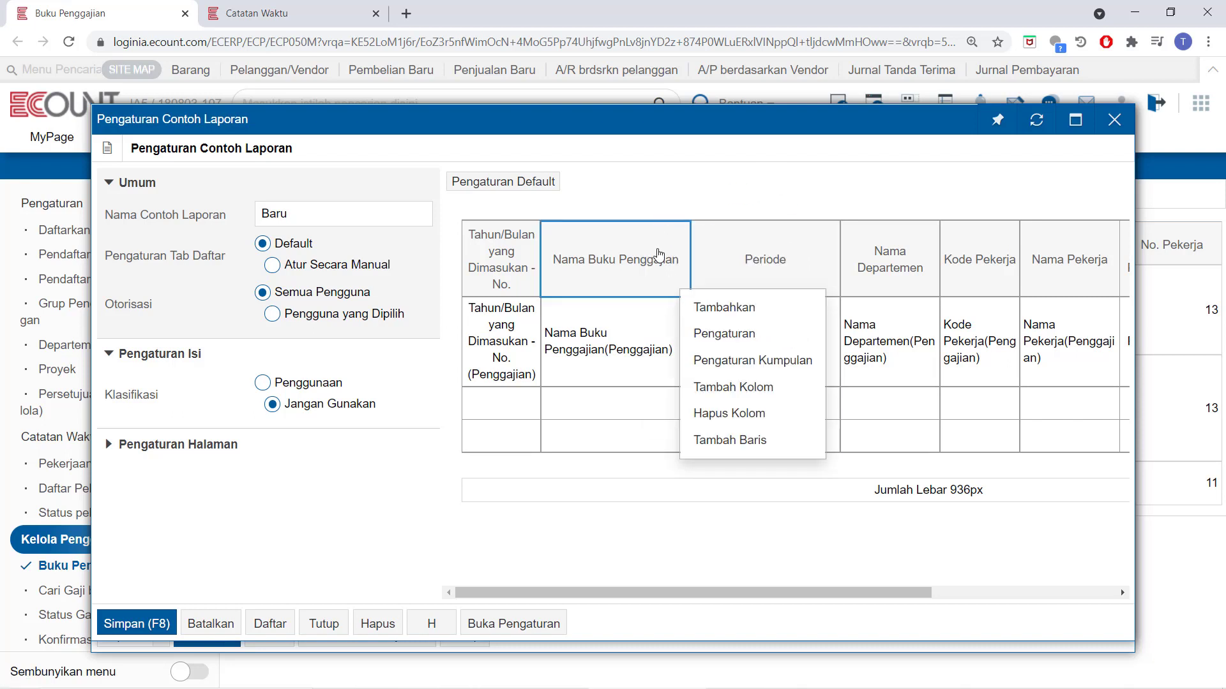
Move the Nama Buku Penggajian column after Periode, view its column settings, and close the template without saving.
drag(657, 260, 817, 260)
right_click(817, 260)
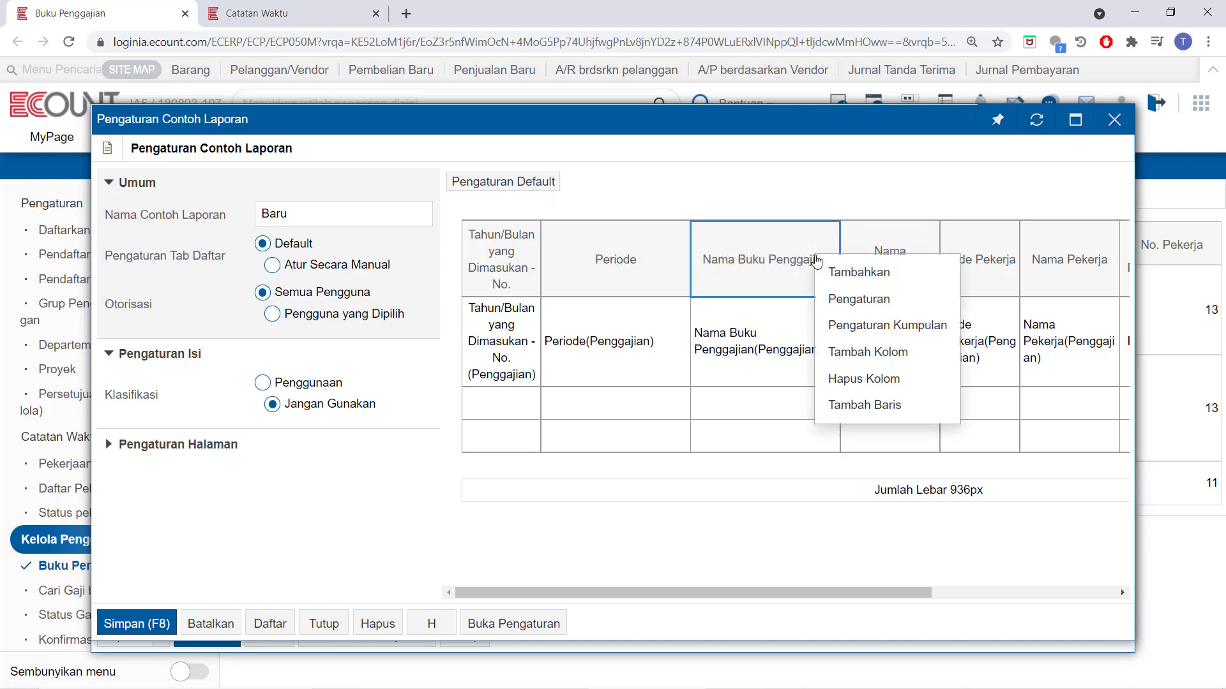
click(880, 305)
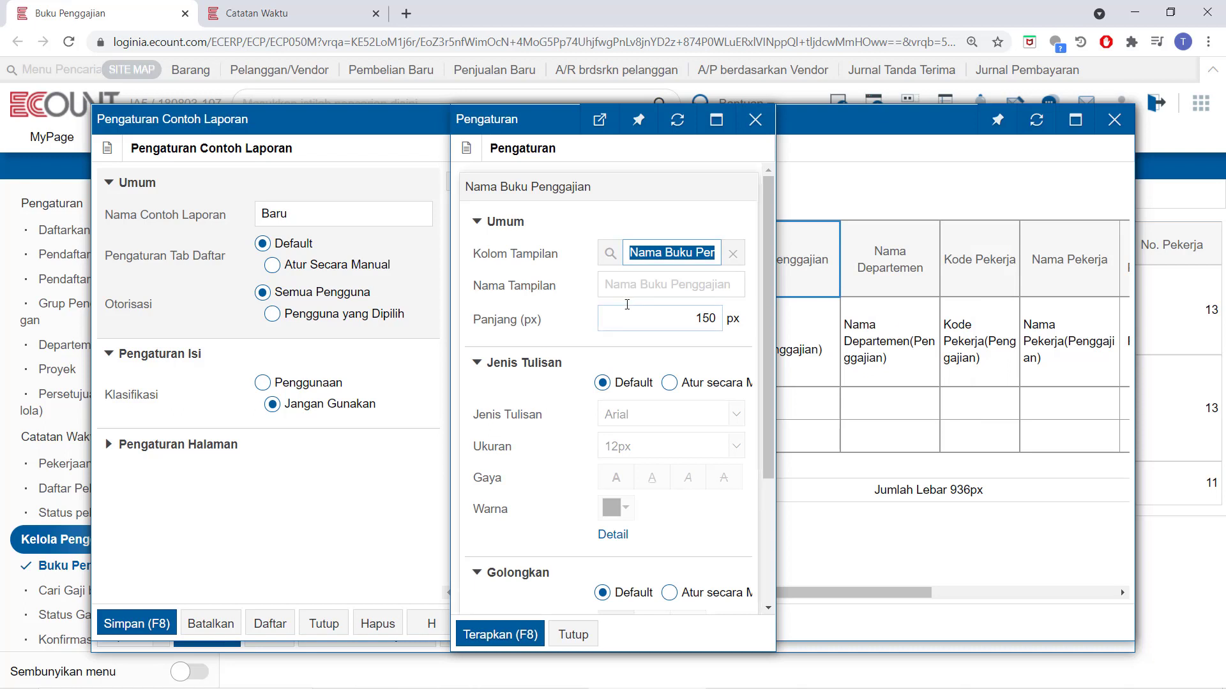
click(640, 281)
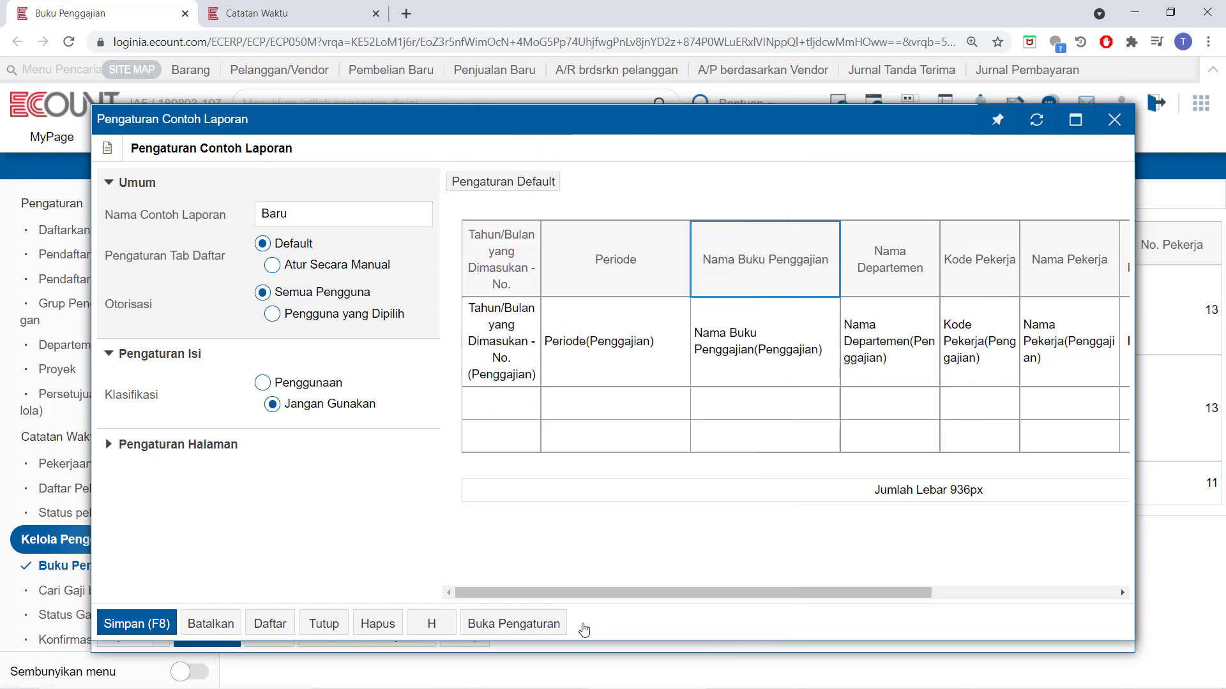
click(571, 634)
click(325, 625)
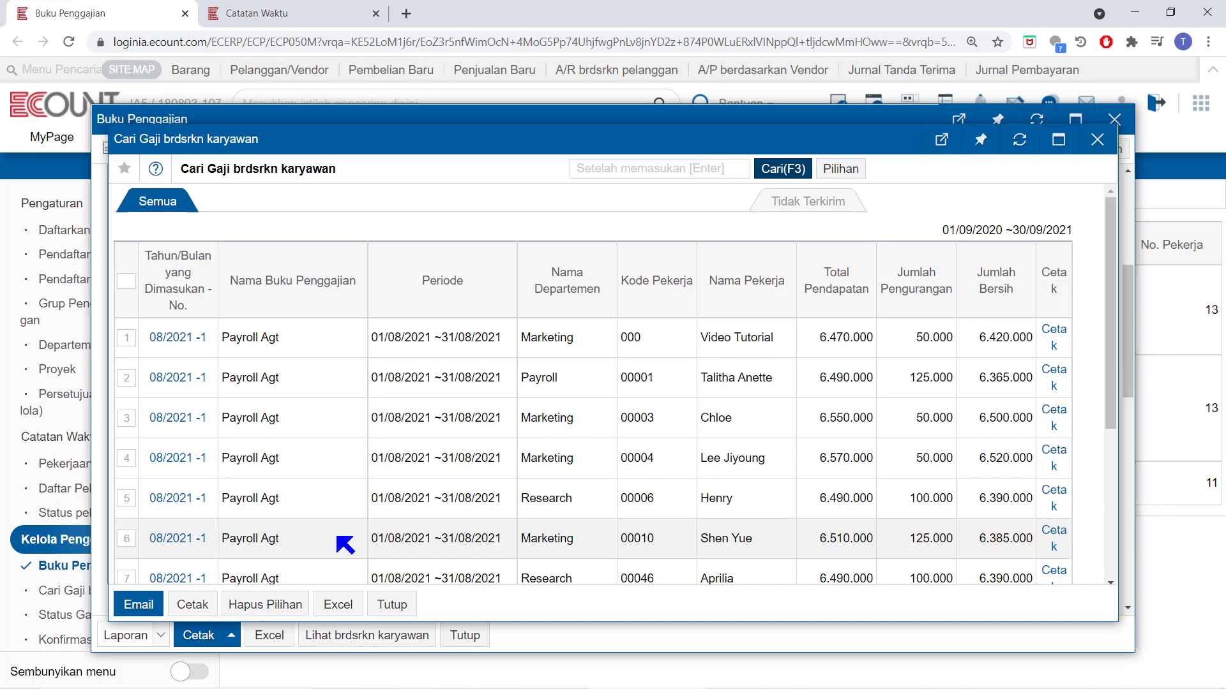
Search the Payroll Agt employee payroll list with the Baru template, and close the list and the payroll book.
click(779, 172)
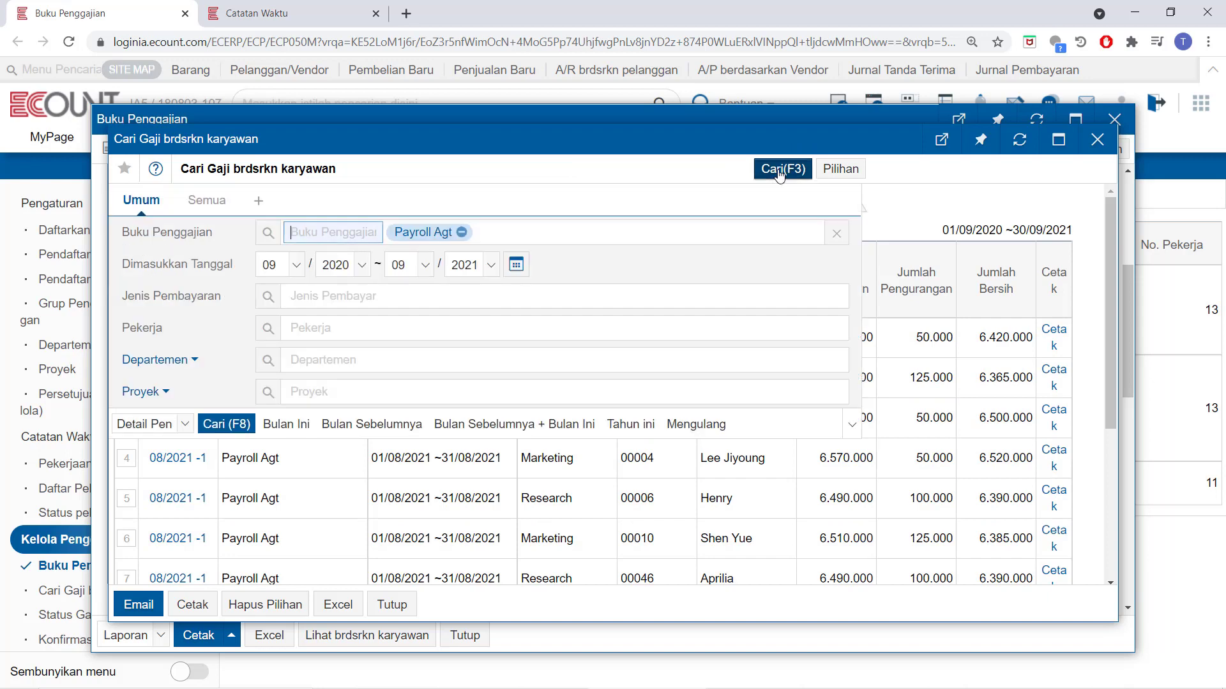
click(155, 425)
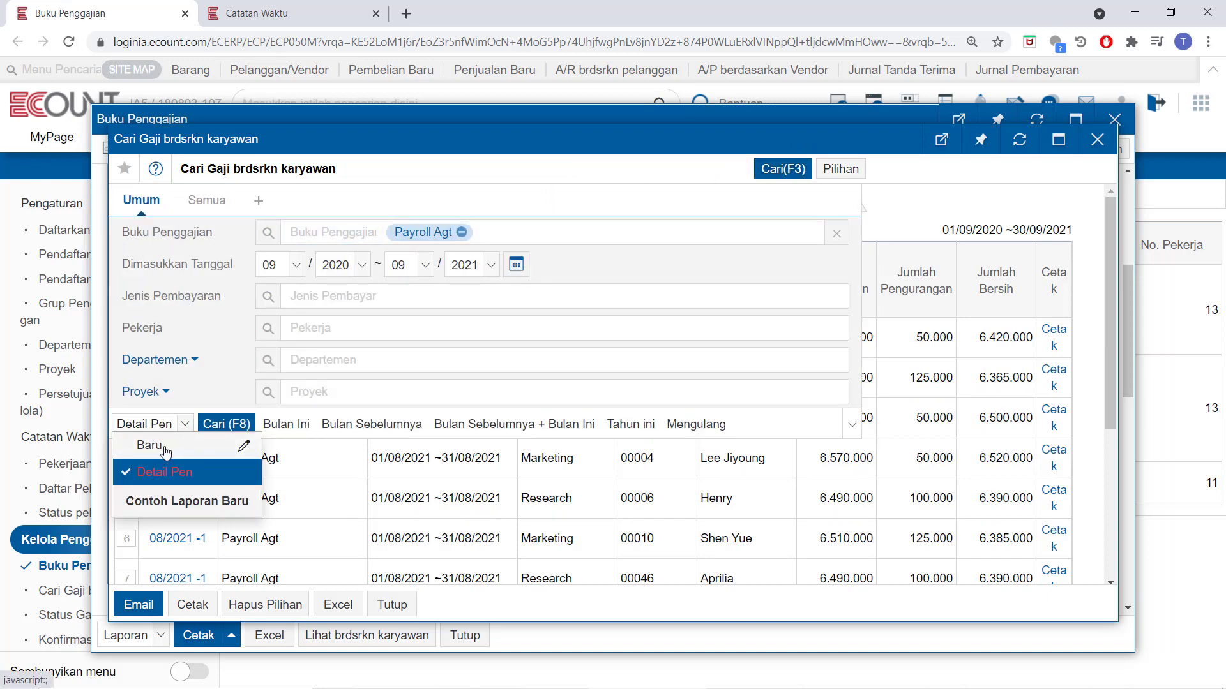
click(164, 450)
click(203, 424)
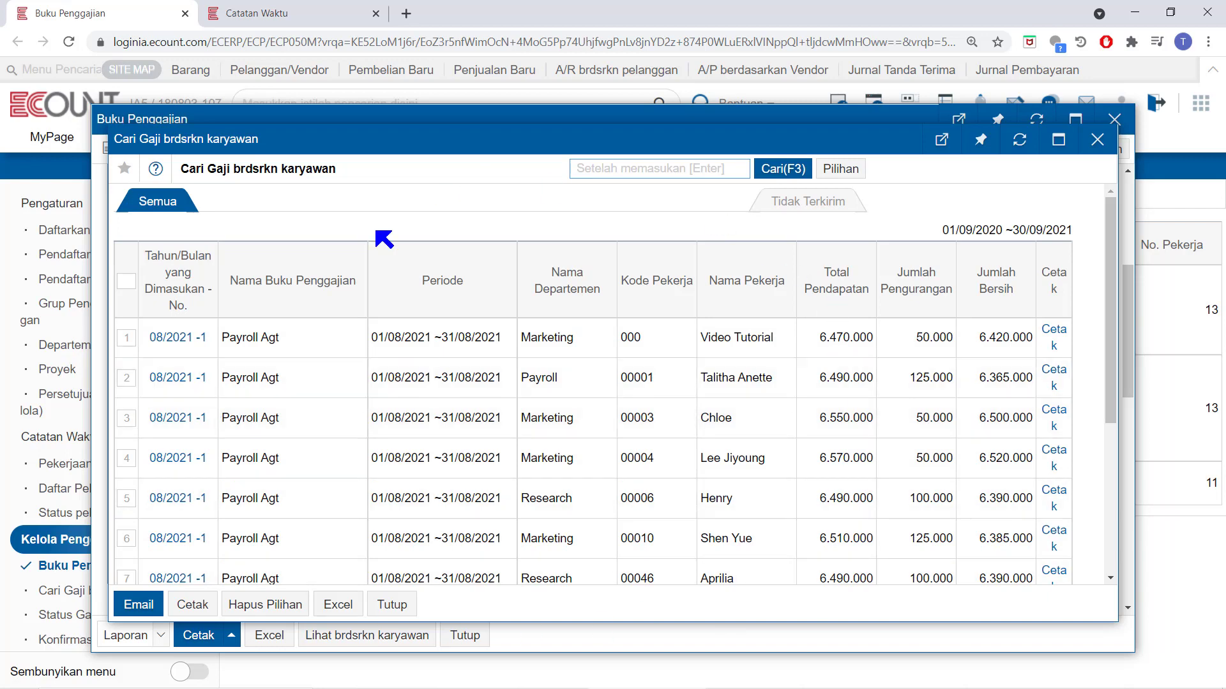
click(395, 605)
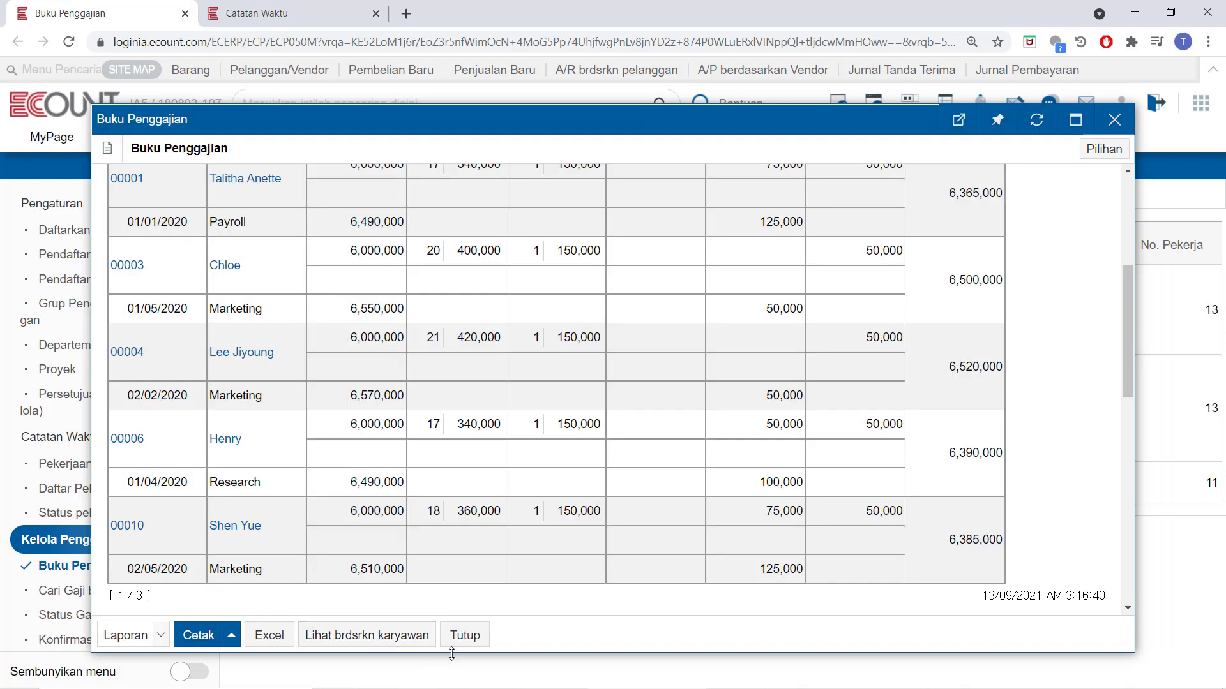
click(465, 636)
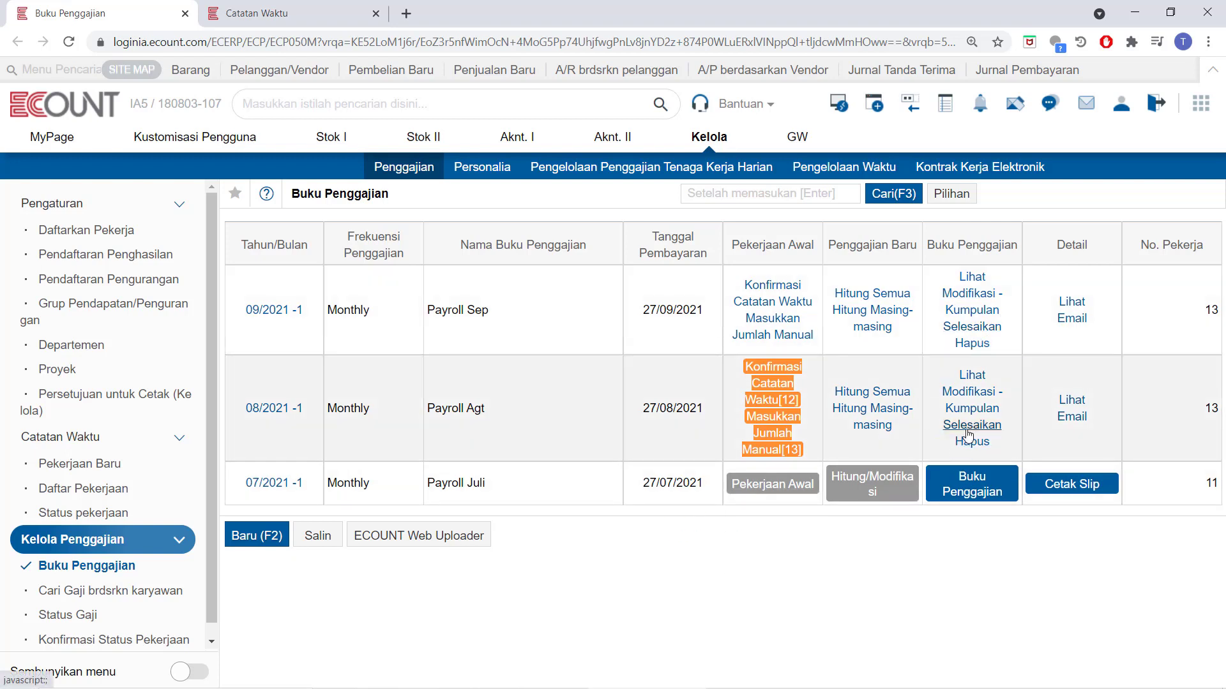
Finalize the 08/2021 Payroll Agt payroll with Selesaikan, and cancel that completion with Batalkan Penyelesaian.
click(968, 436)
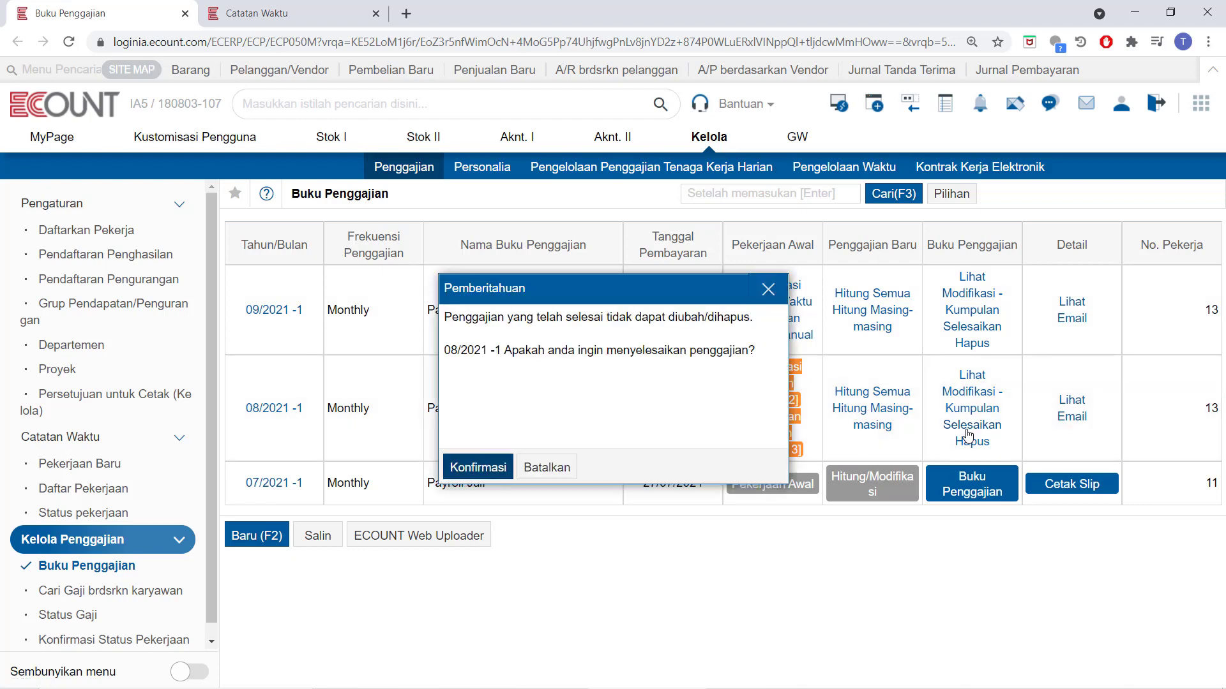
click(476, 462)
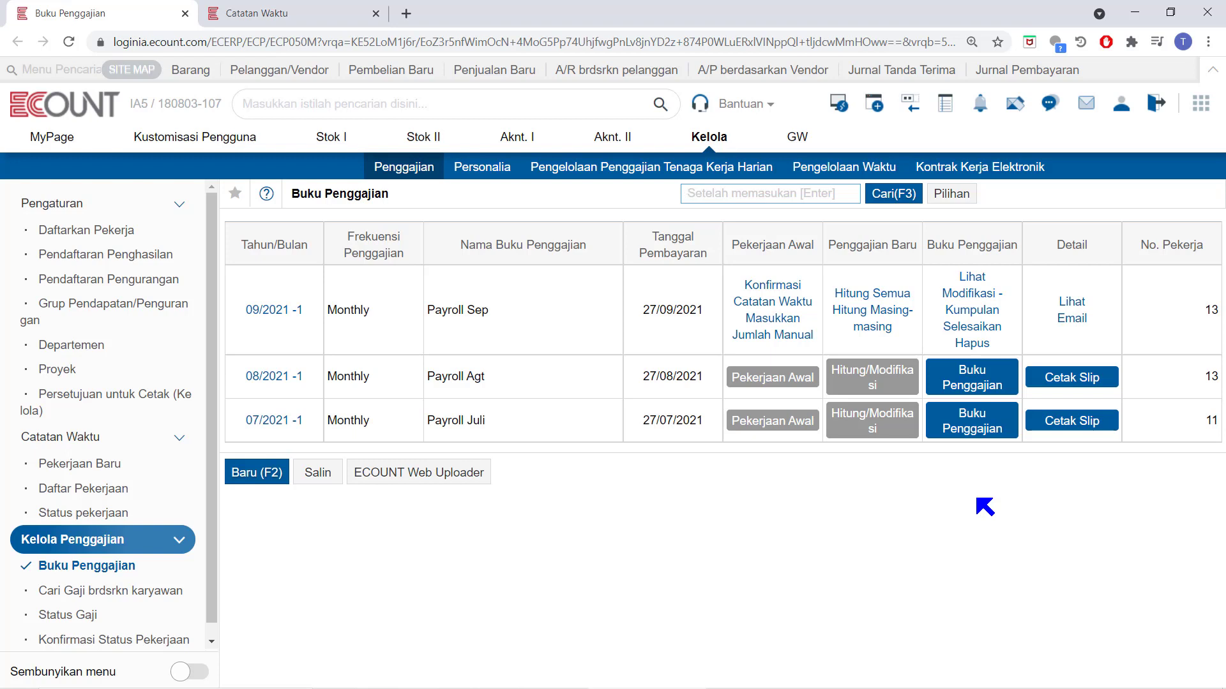
mouse_move(998, 371)
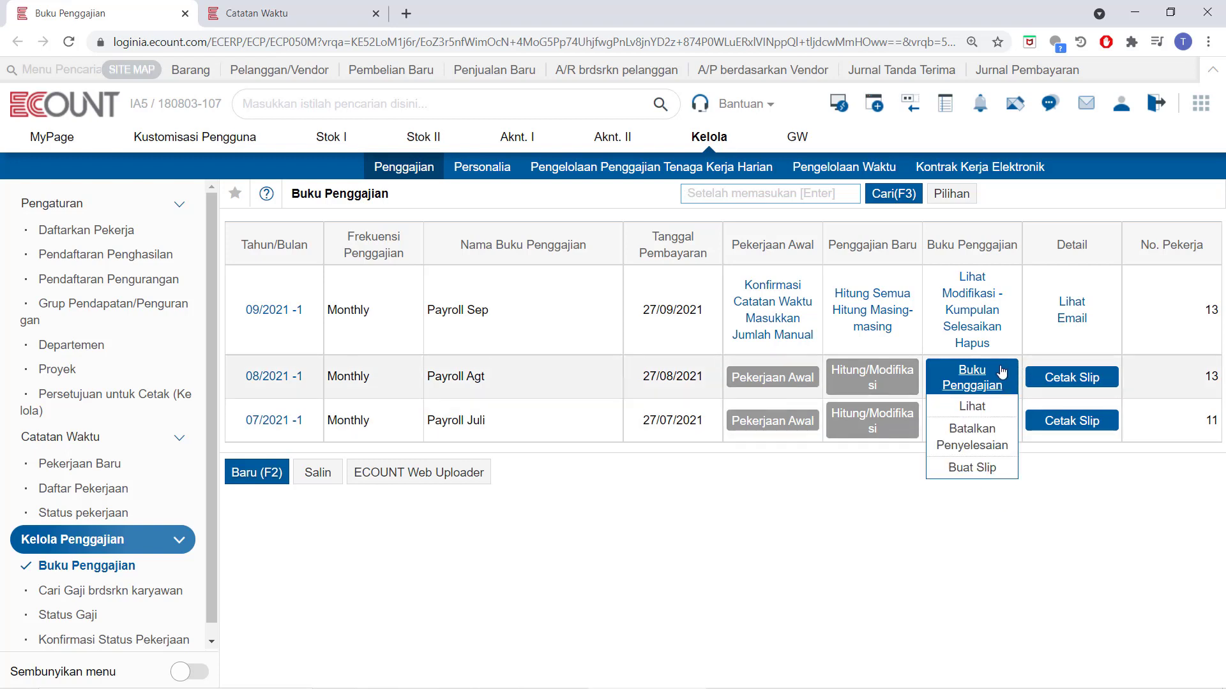
click(979, 434)
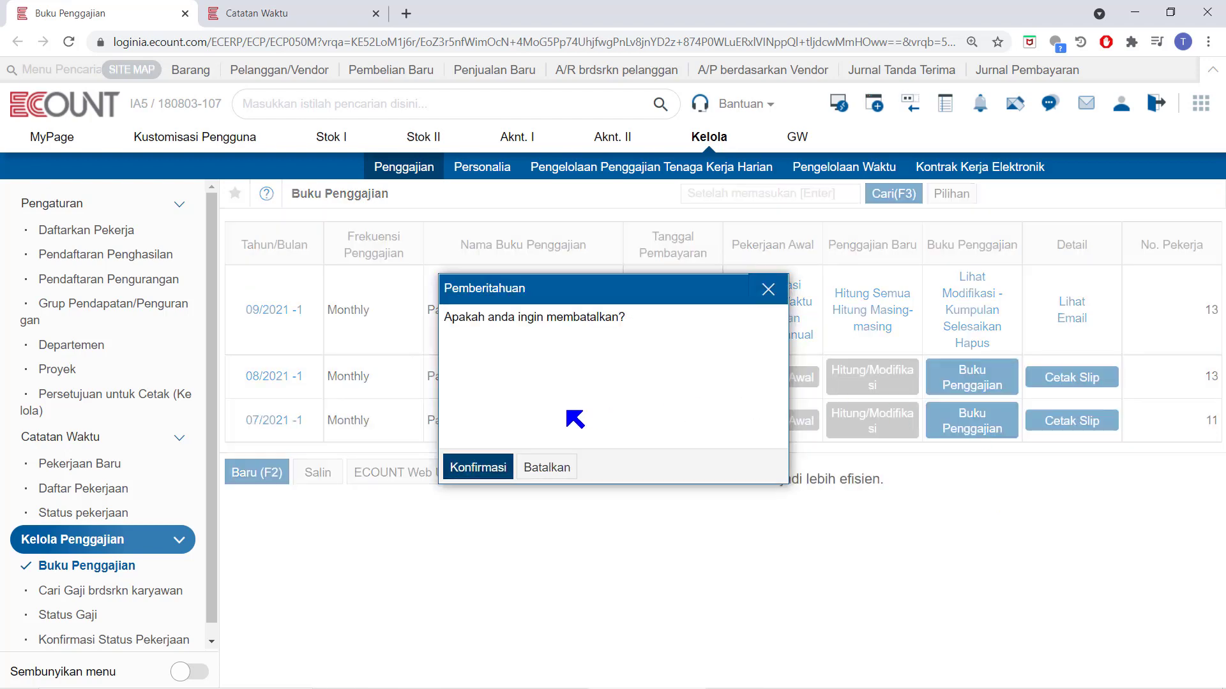
click(476, 468)
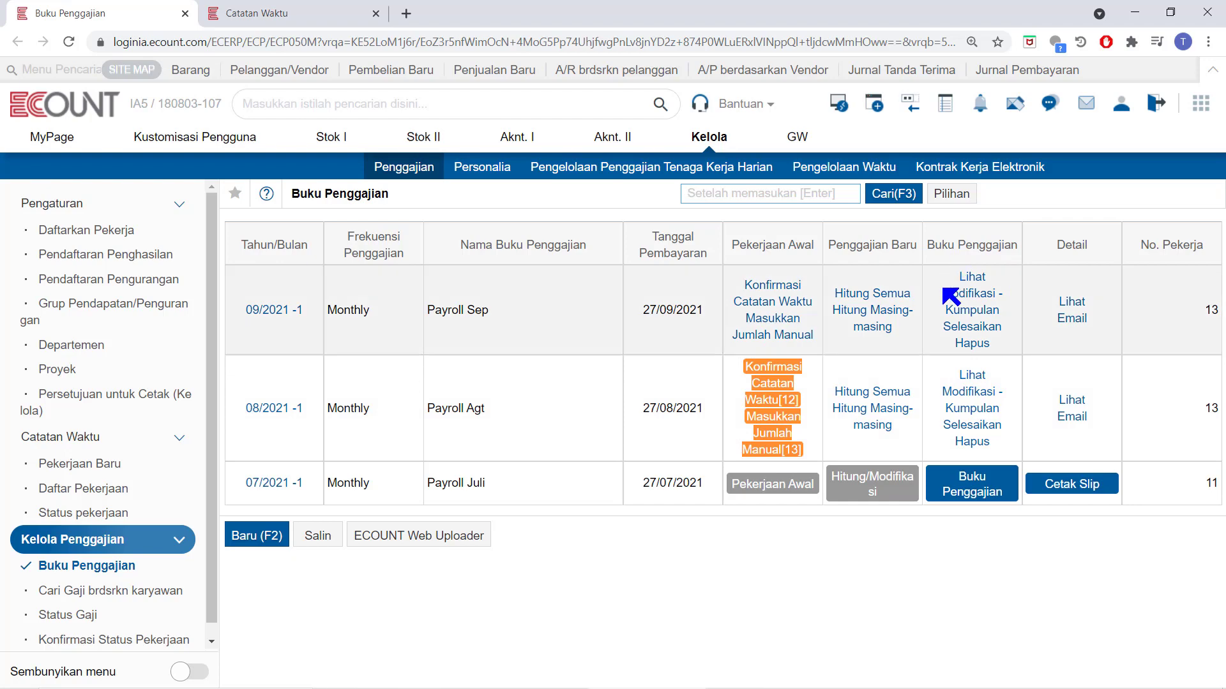
Delete the entire 09/2021 Payroll Sep payroll and confirm the deletion.
click(971, 345)
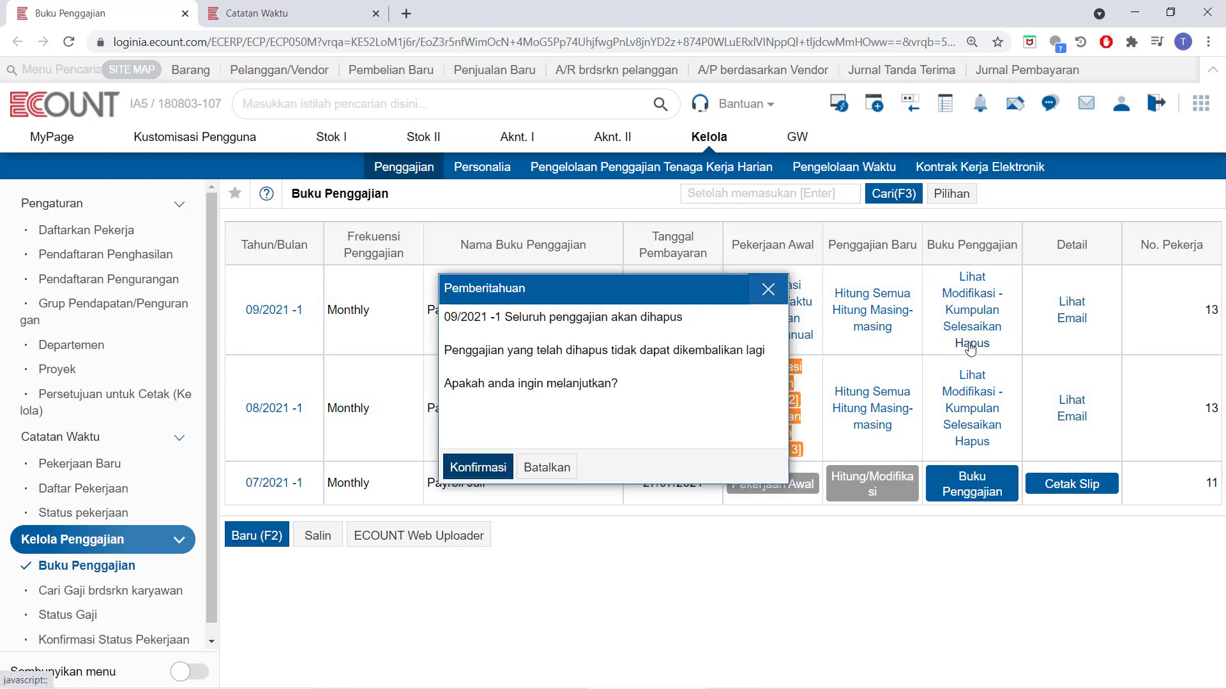
click(475, 468)
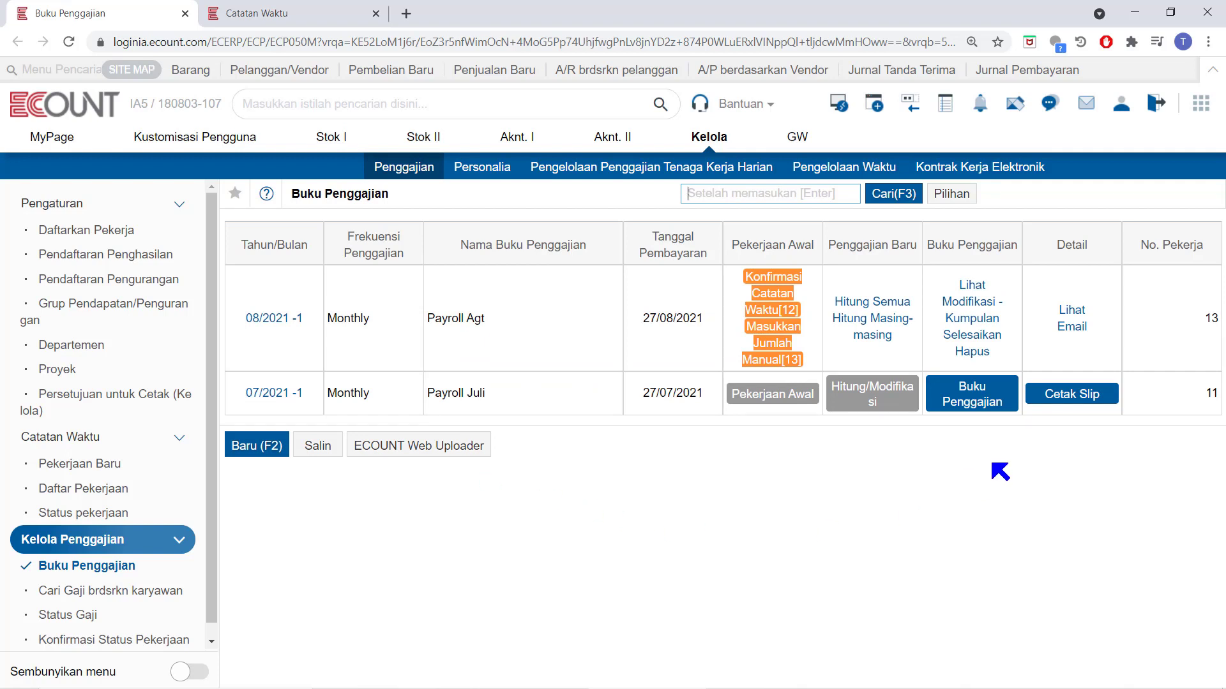
click(971, 394)
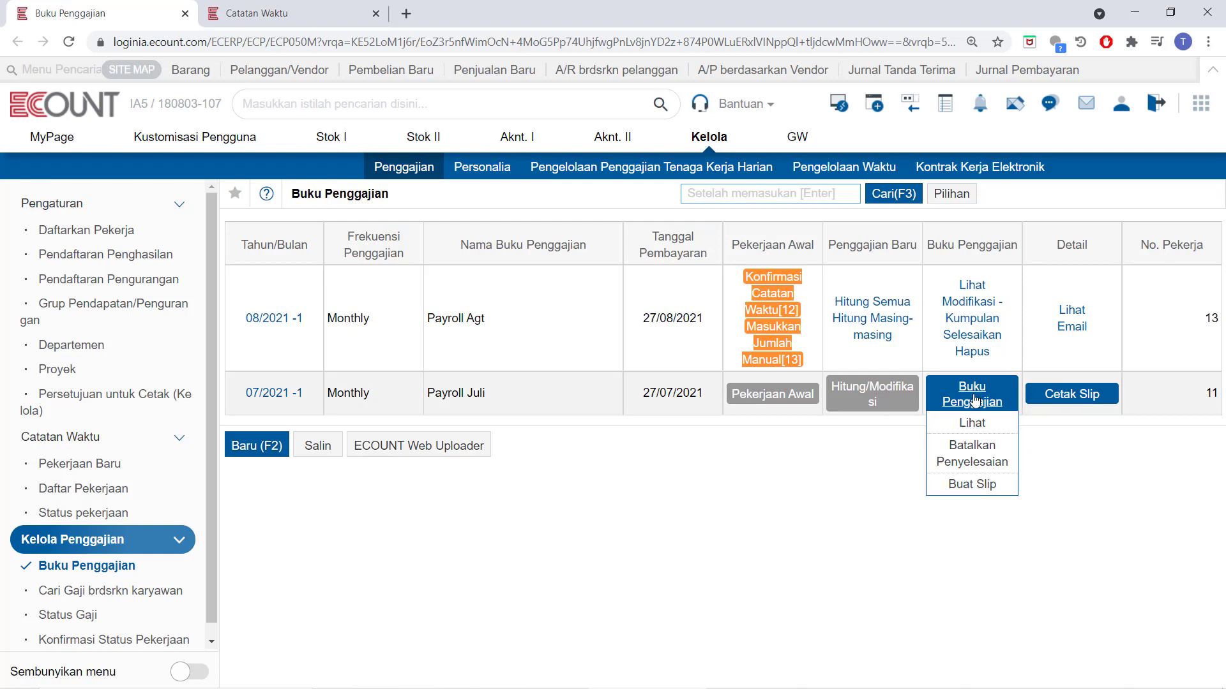
click(983, 449)
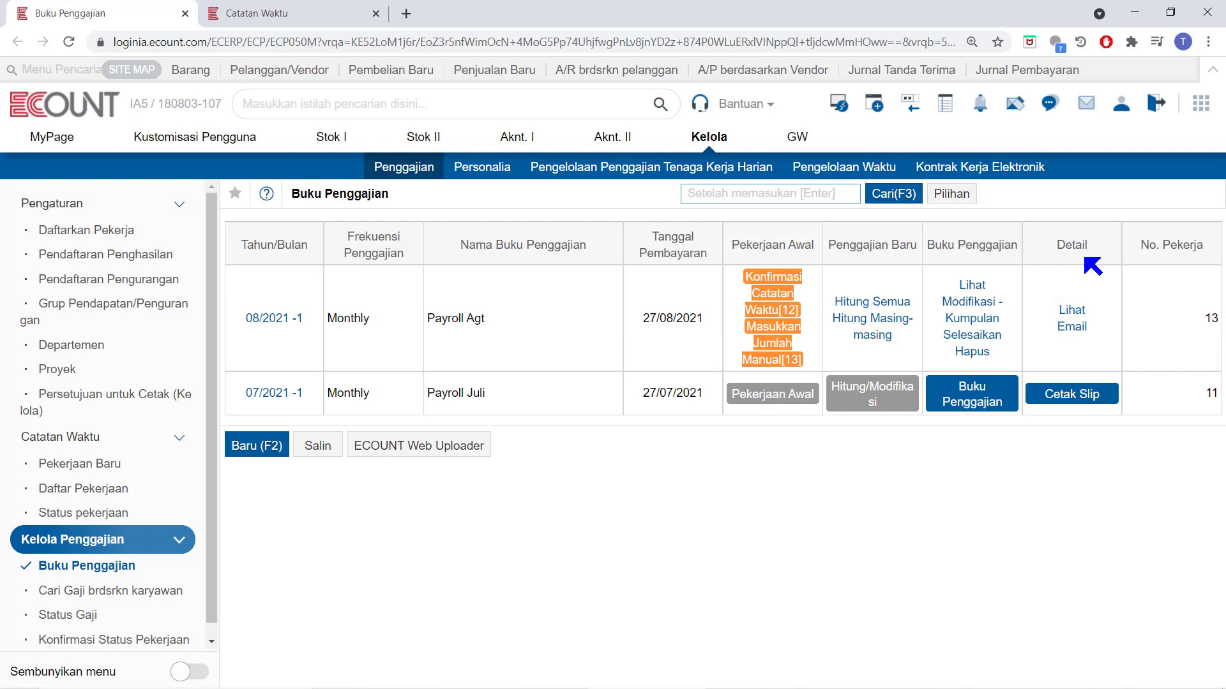
Open the Payroll Agt pay details by employee and filter them to the Marketing department.
click(1073, 311)
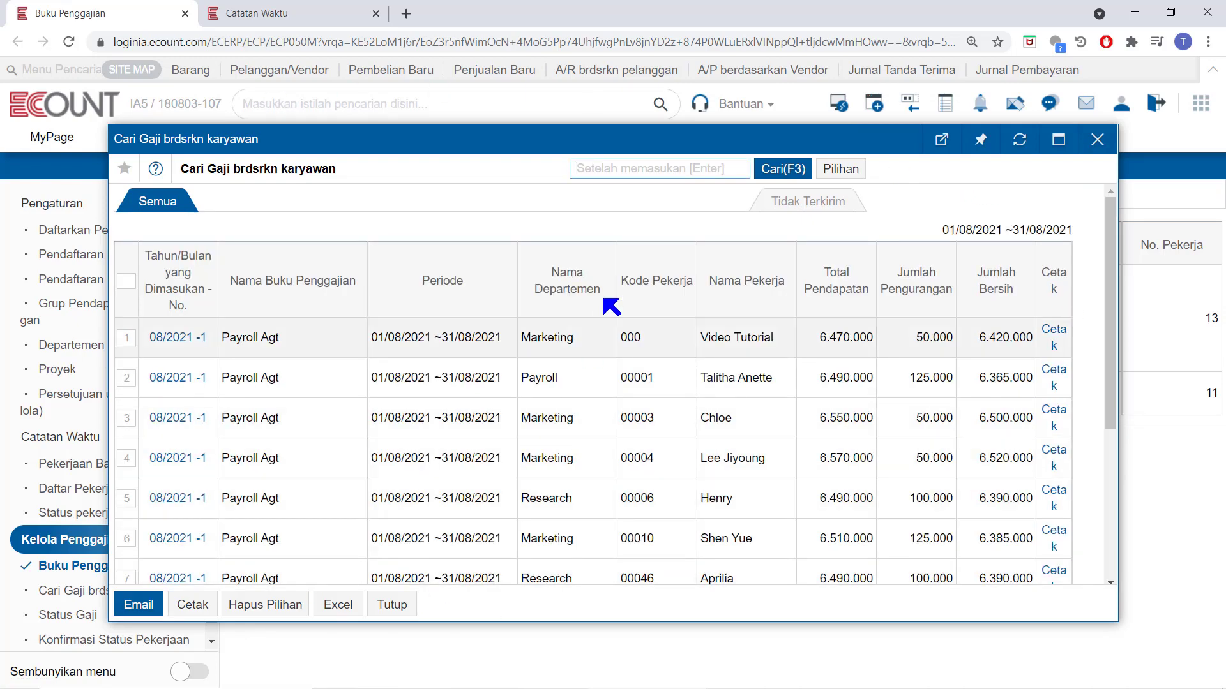
click(801, 167)
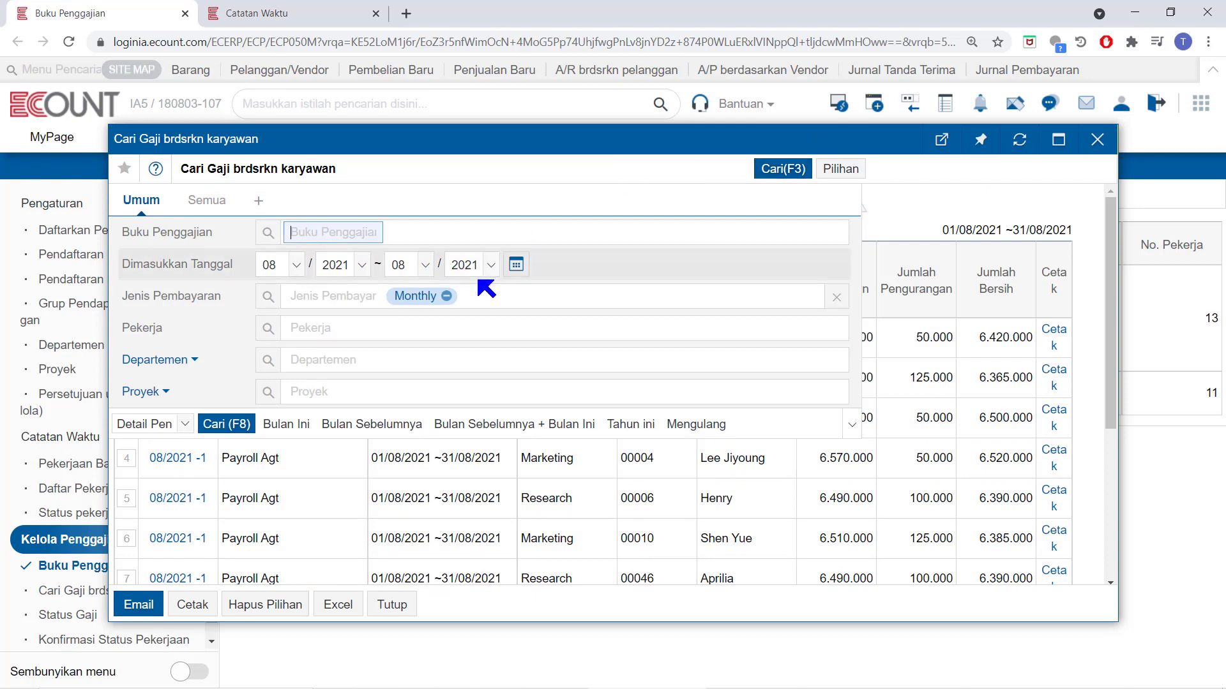
click(331, 362)
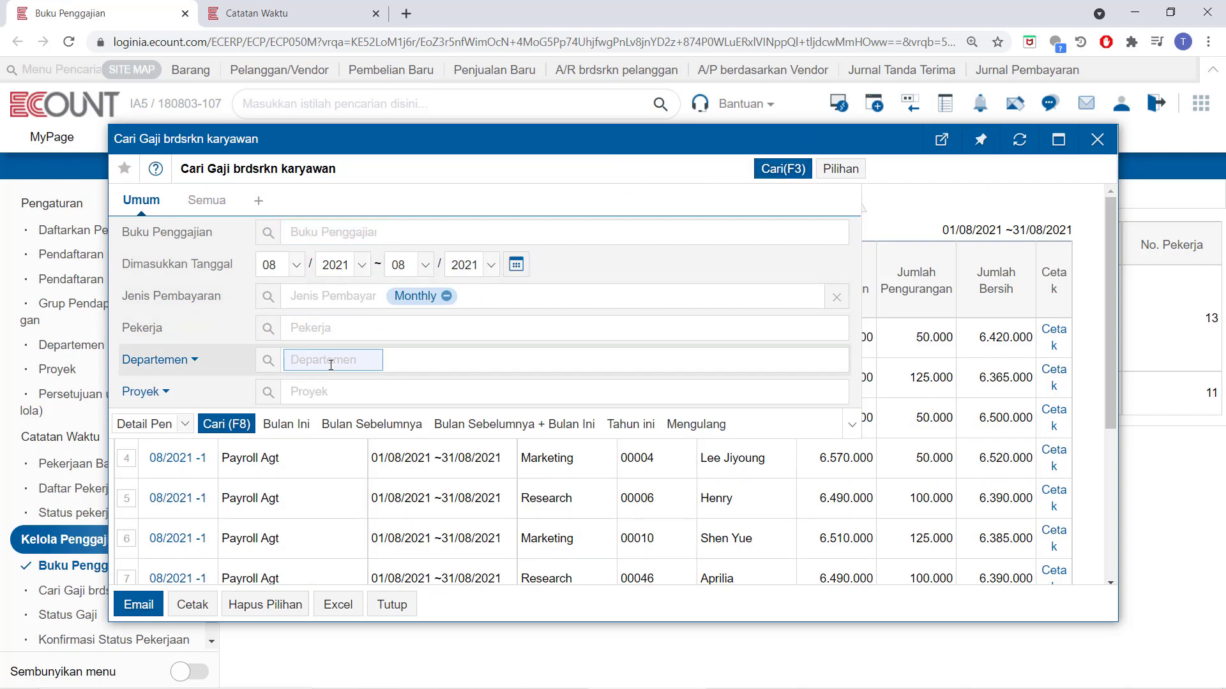
text(marl)
text(k)
key(Return)
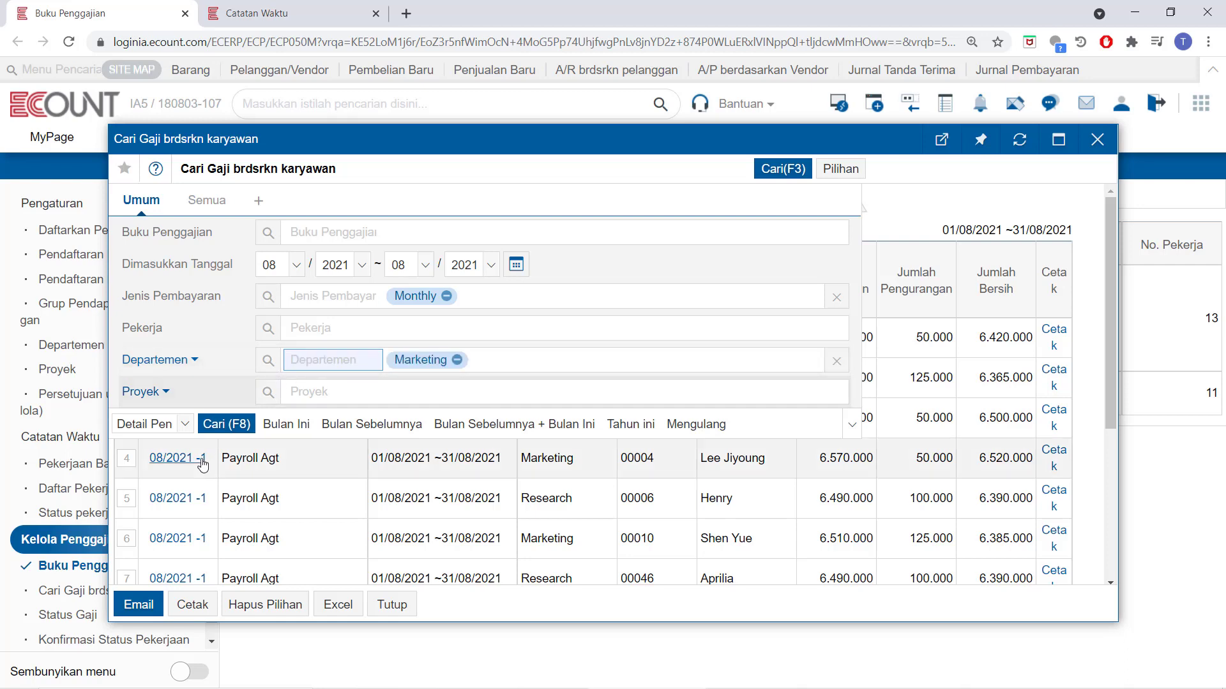
click(227, 424)
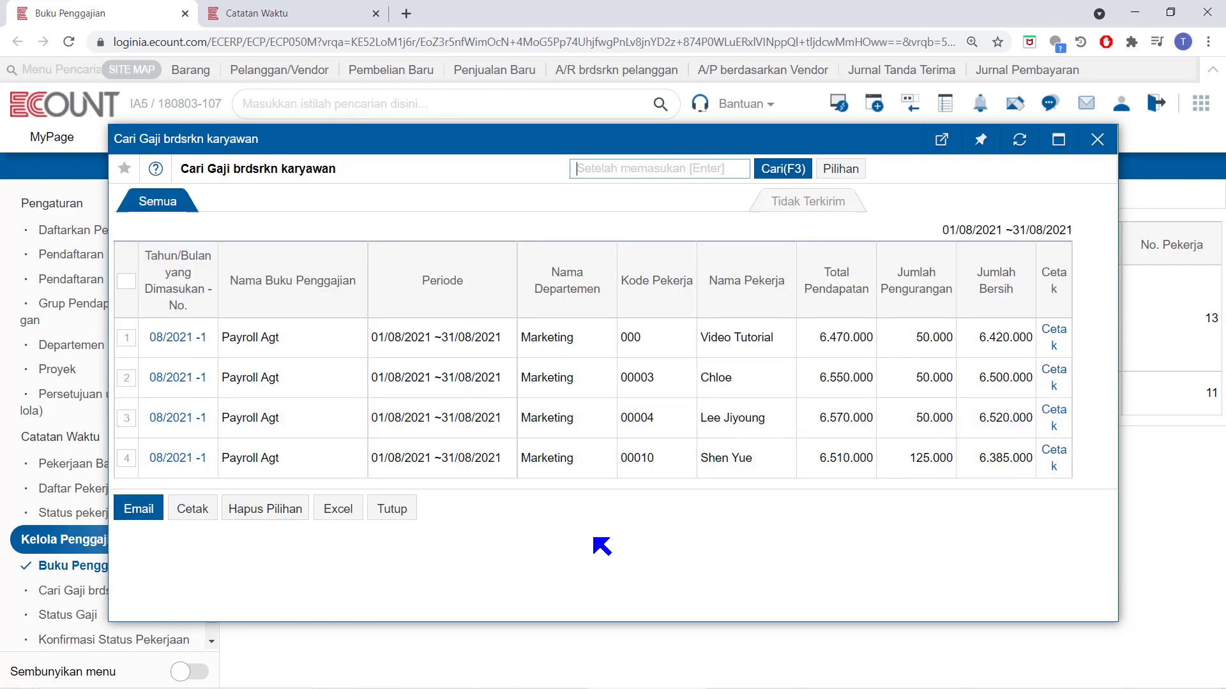
Select all listed Marketing employees, review their printable pay statements and template options, and close the statements and employee list.
click(126, 281)
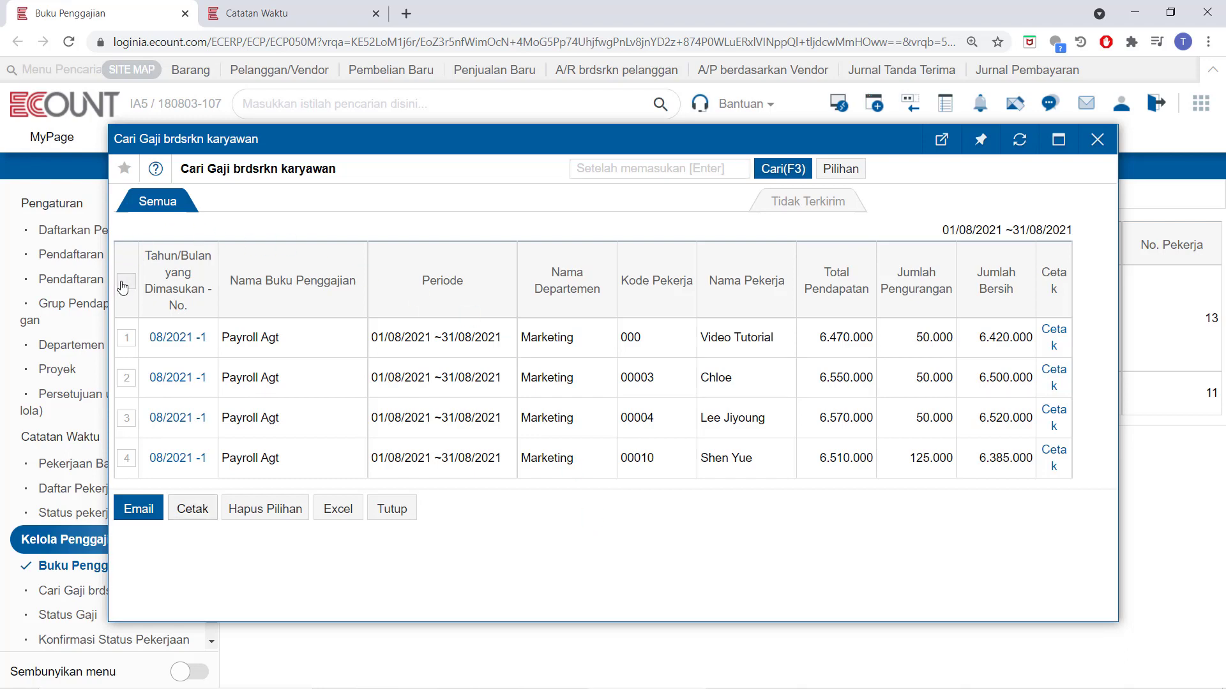
click(191, 514)
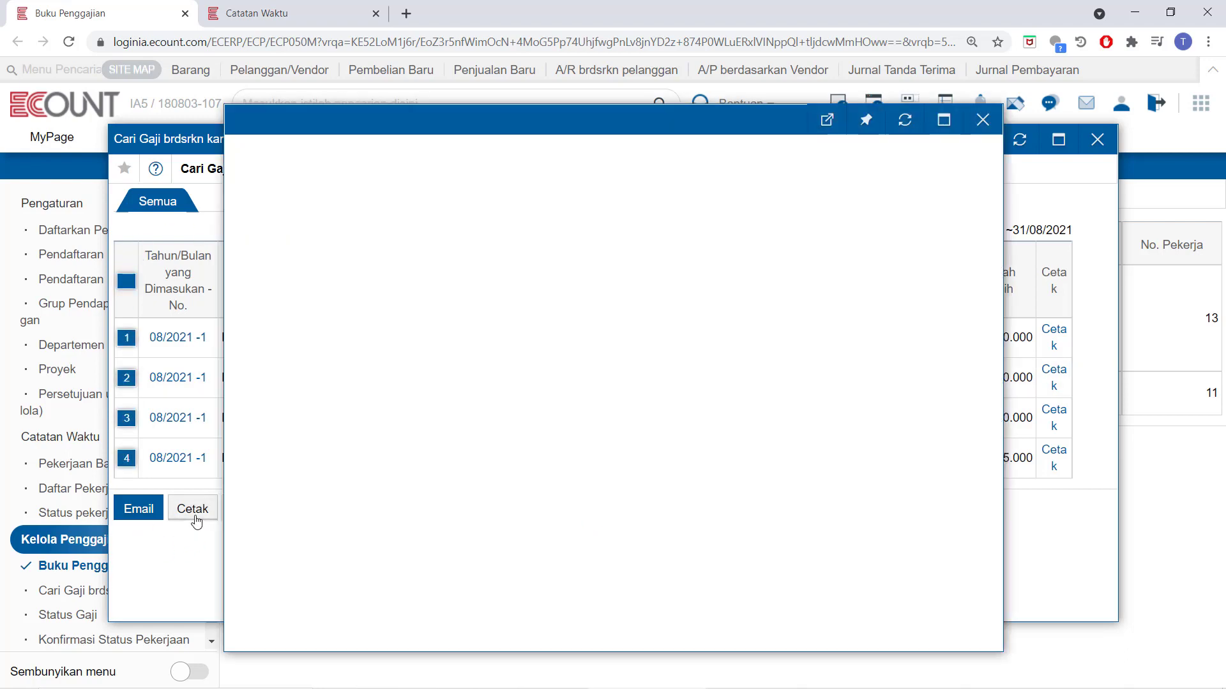
scroll(482, 410, down, 10)
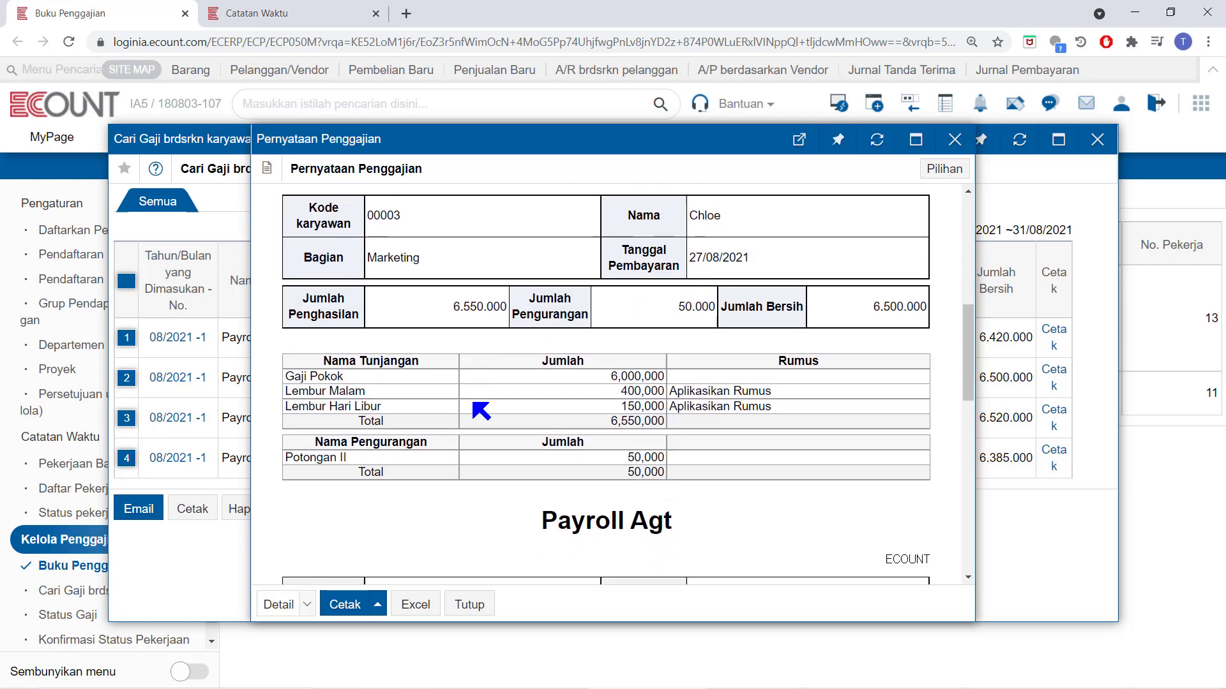
scroll(481, 411, down, 3)
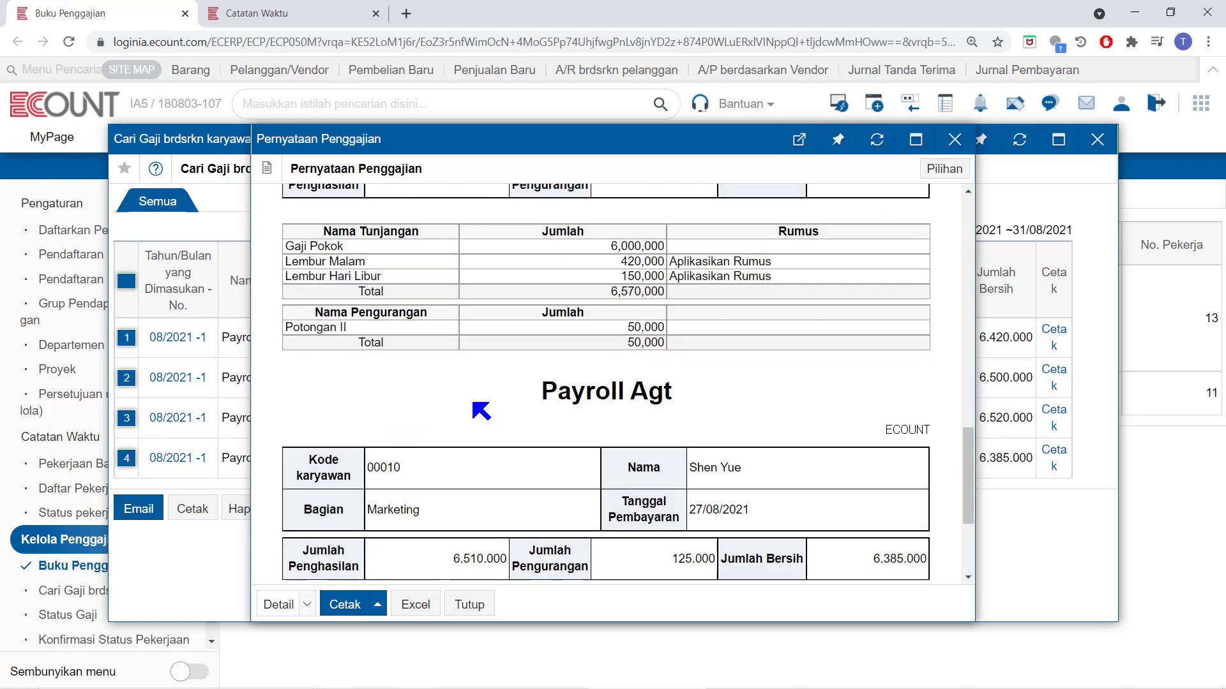
scroll(482, 410, down, 3)
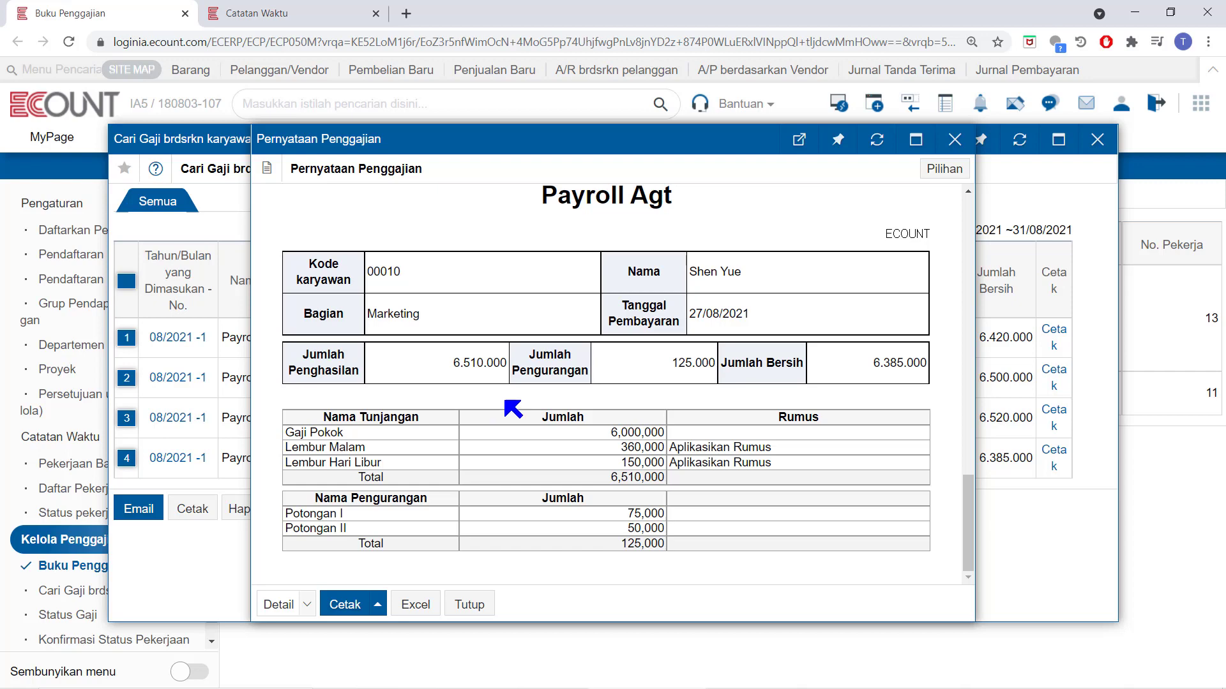
click(948, 170)
mouse_move(937, 201)
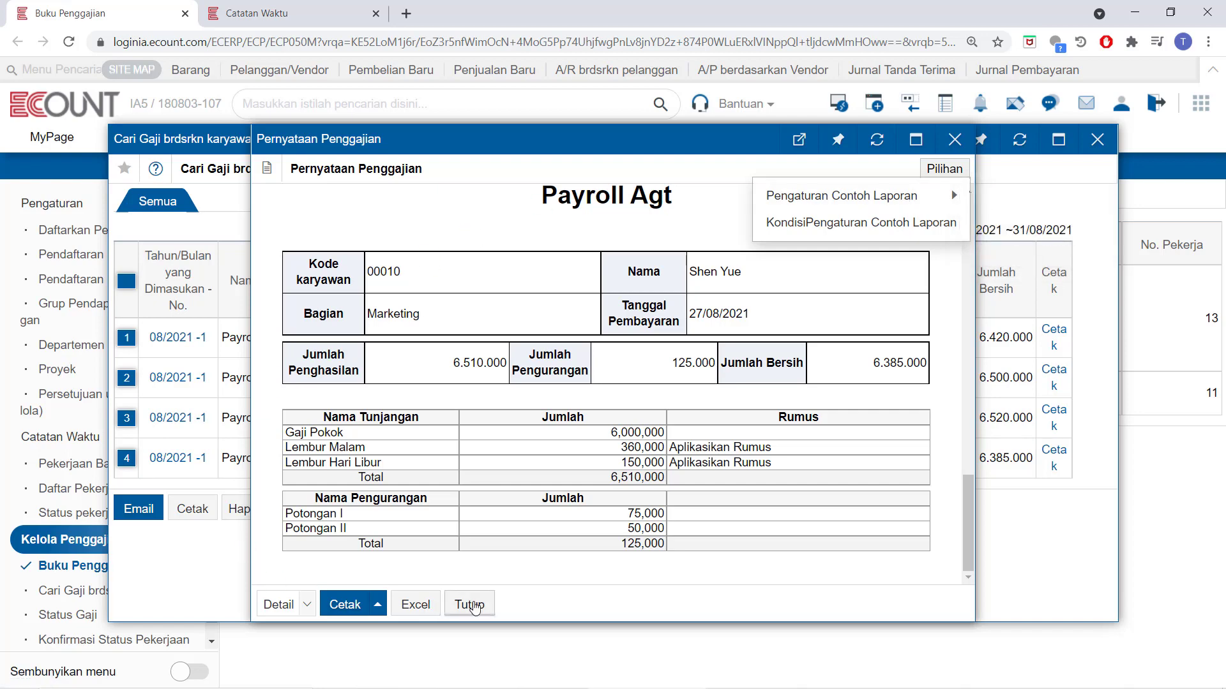
click(469, 604)
click(394, 510)
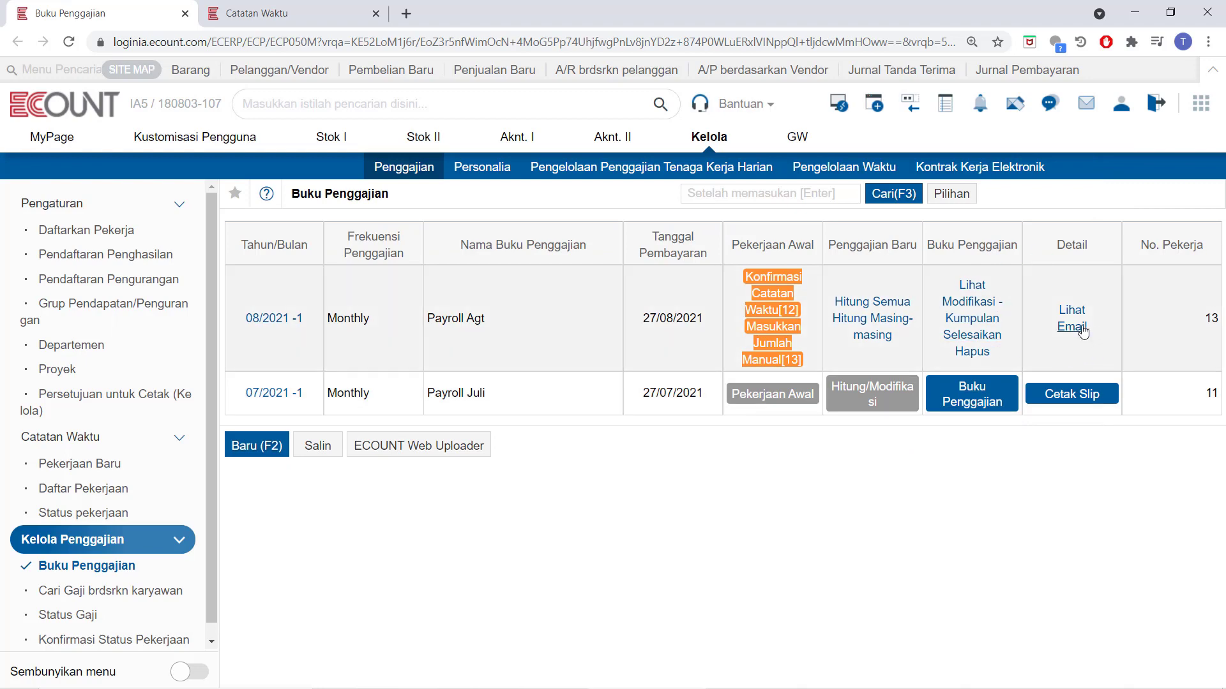
Email the Payroll Agt pay statements to the checked recipients, continuing with invalid email addresses excluded.
click(1073, 327)
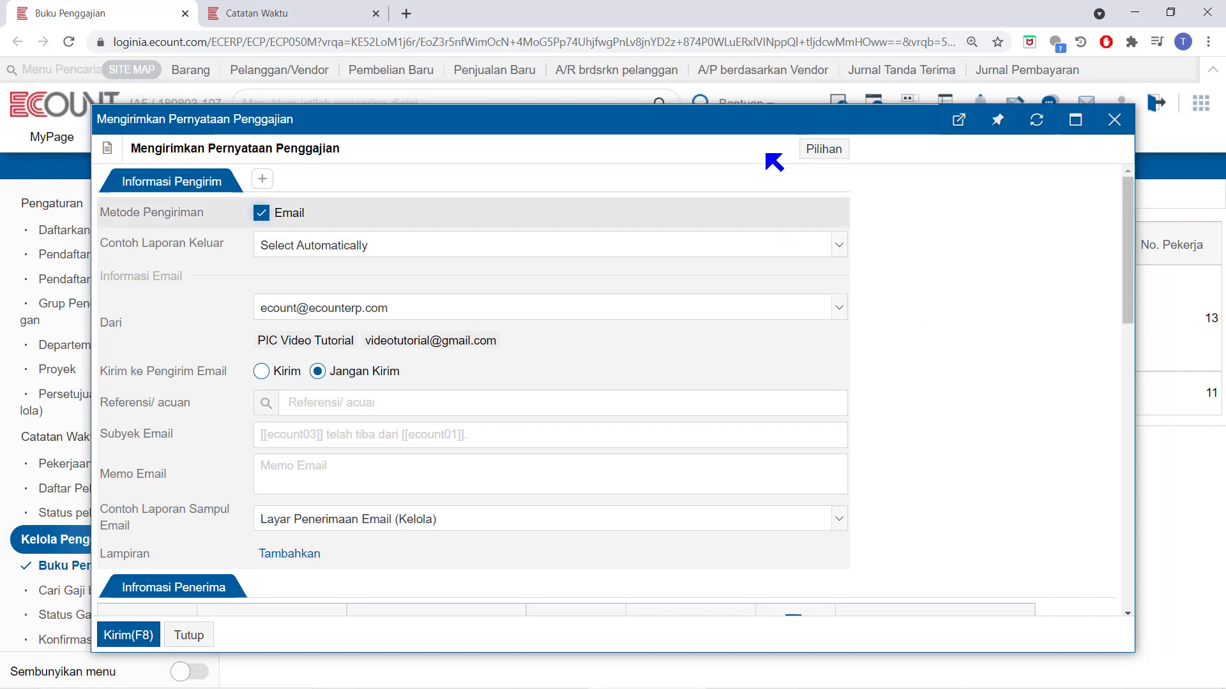
drag(357, 120, 437, 125)
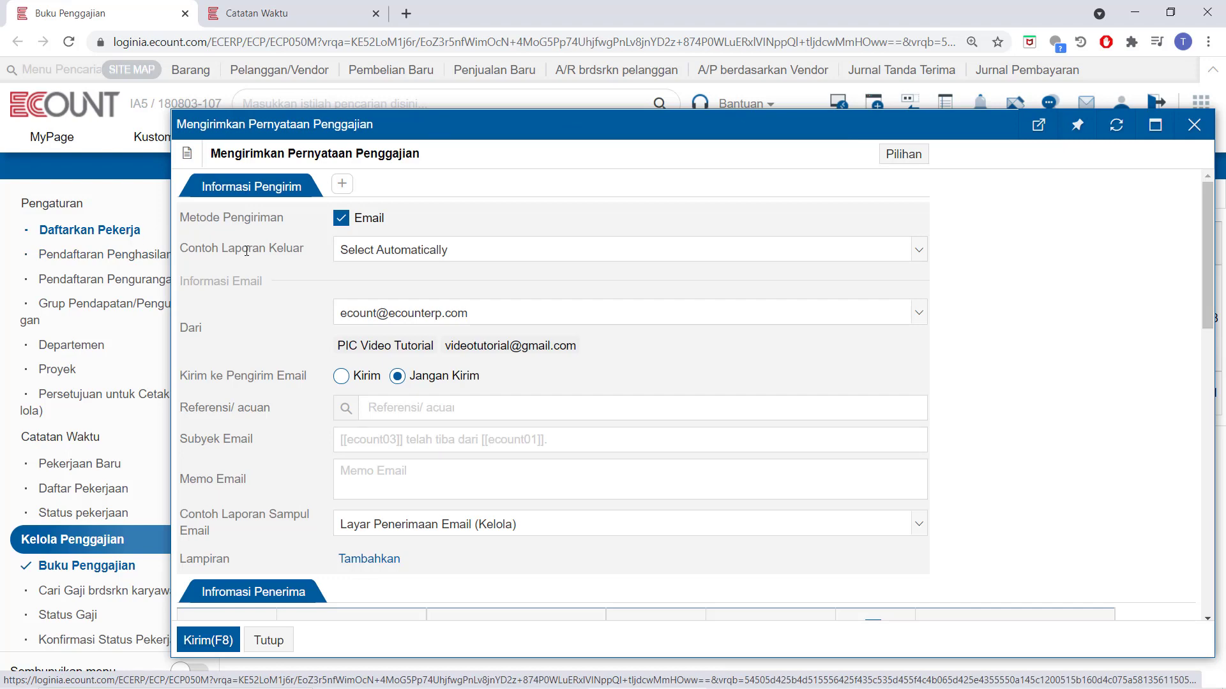
scroll(386, 304, down, 5)
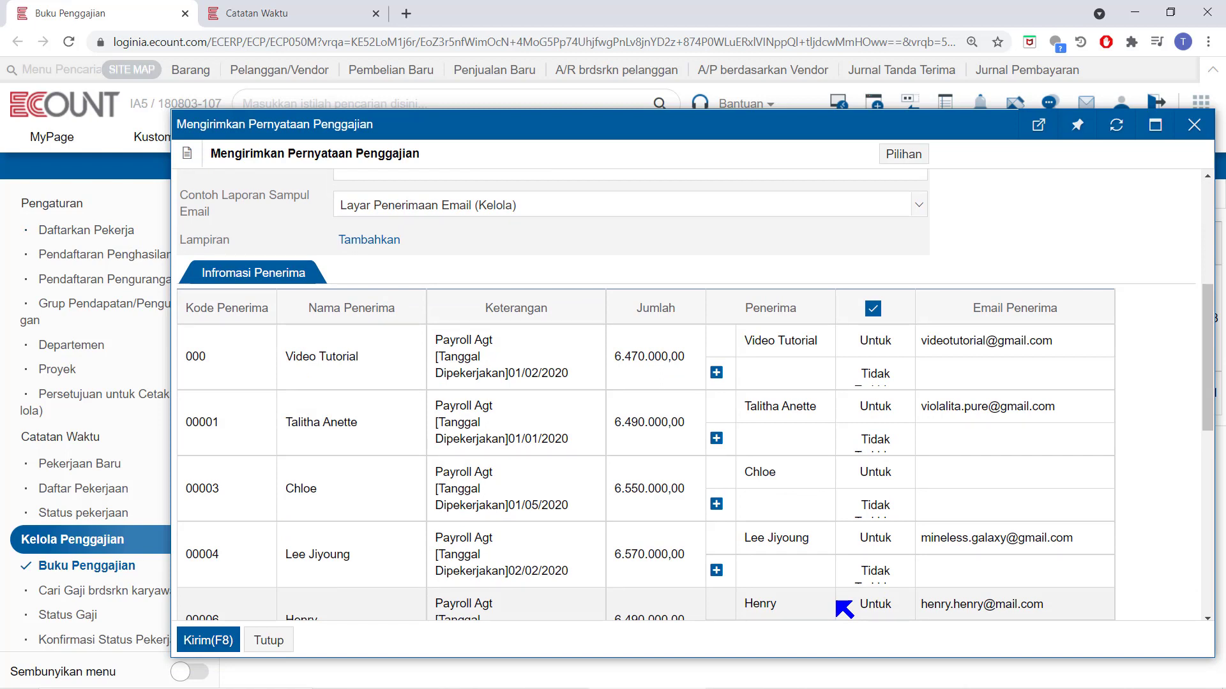
click(205, 641)
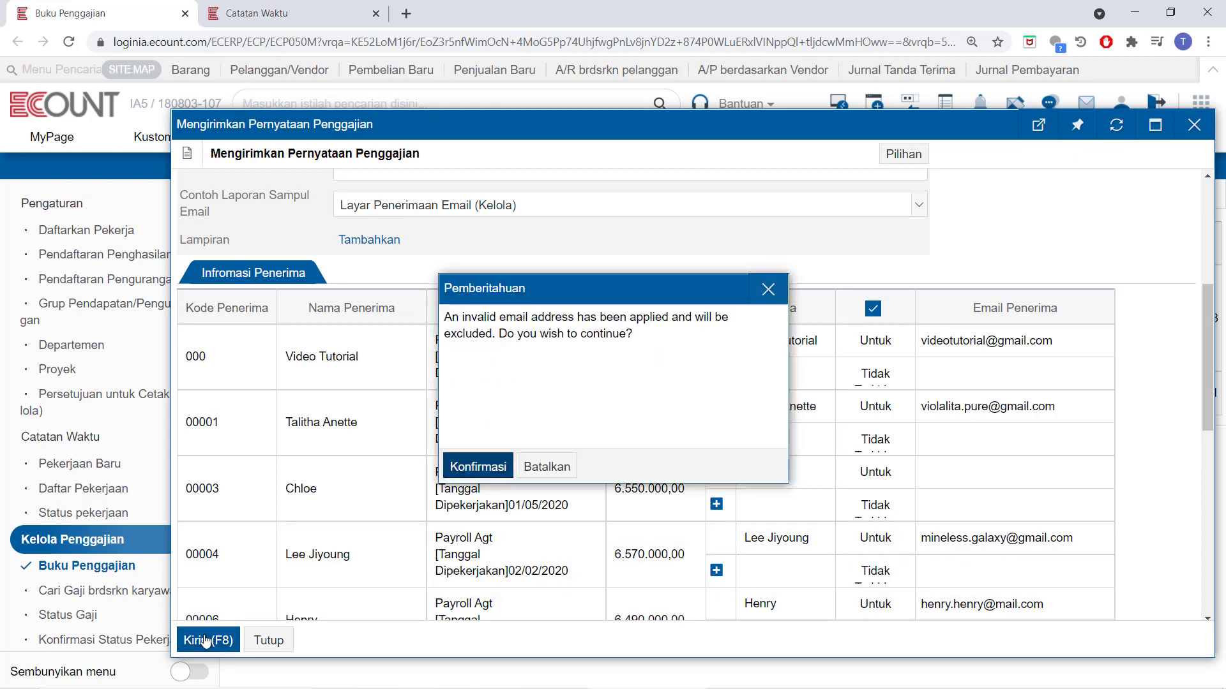
click(511, 475)
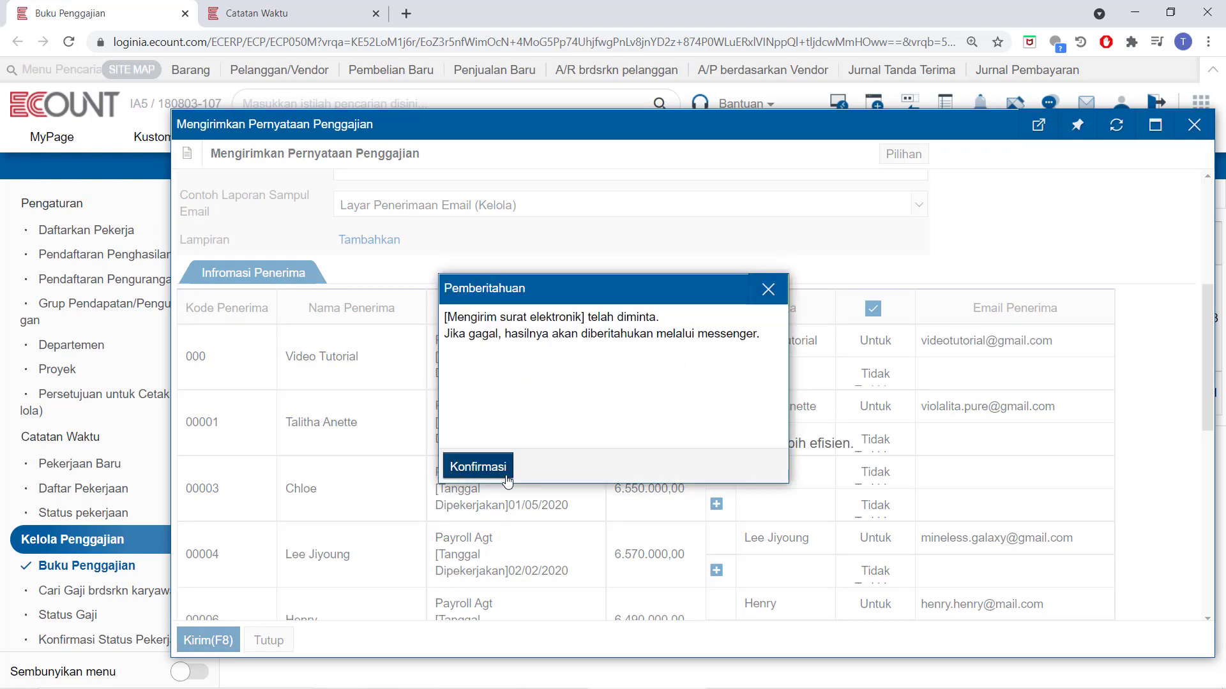
click(478, 468)
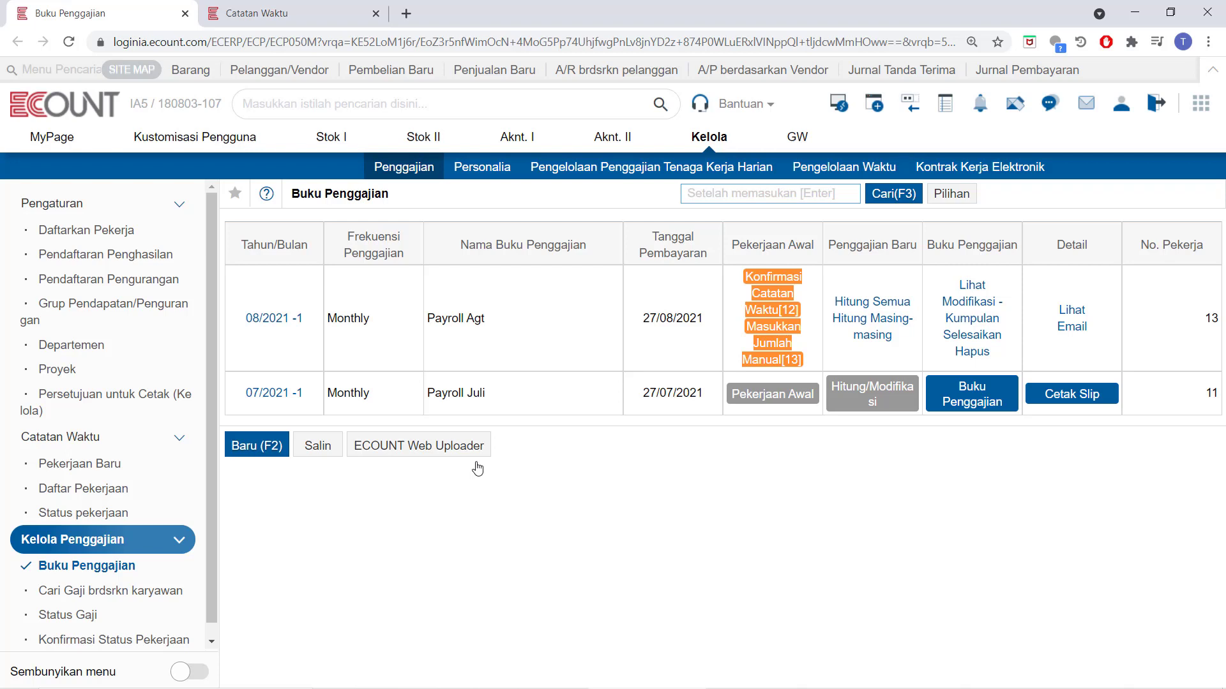
Search the payroll books from 09/2020 to 09/2021 for the Marketing department with status Semua.
click(911, 188)
click(913, 190)
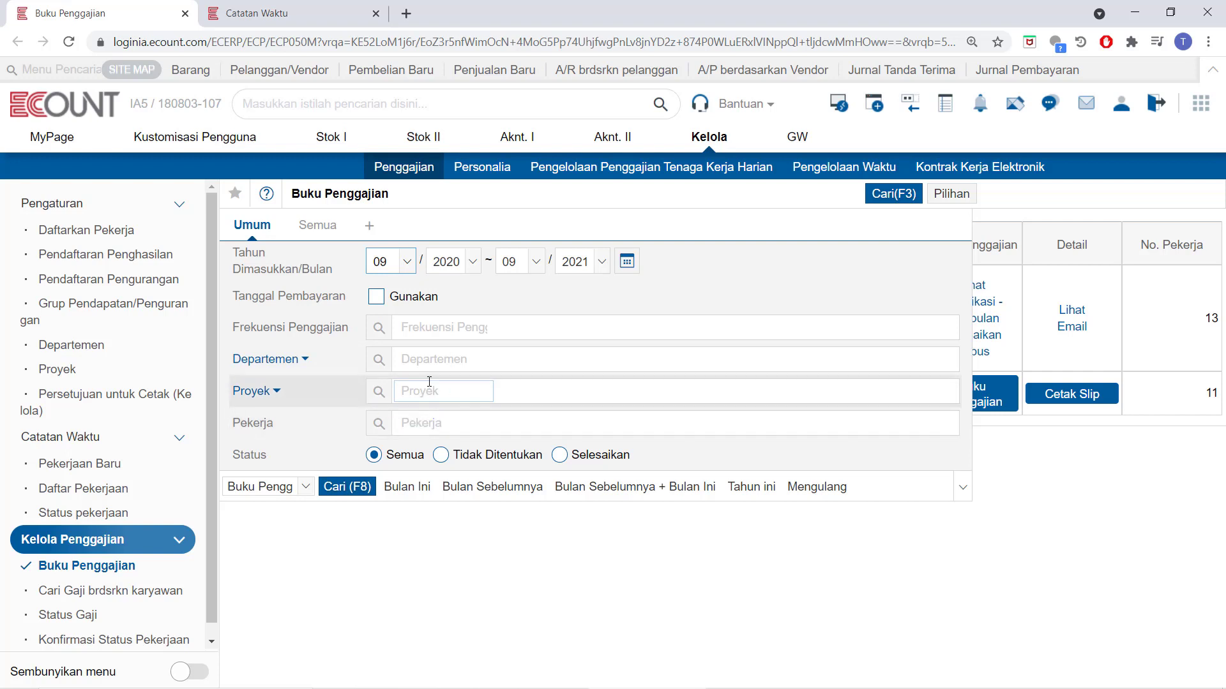
click(433, 359)
text(mar)
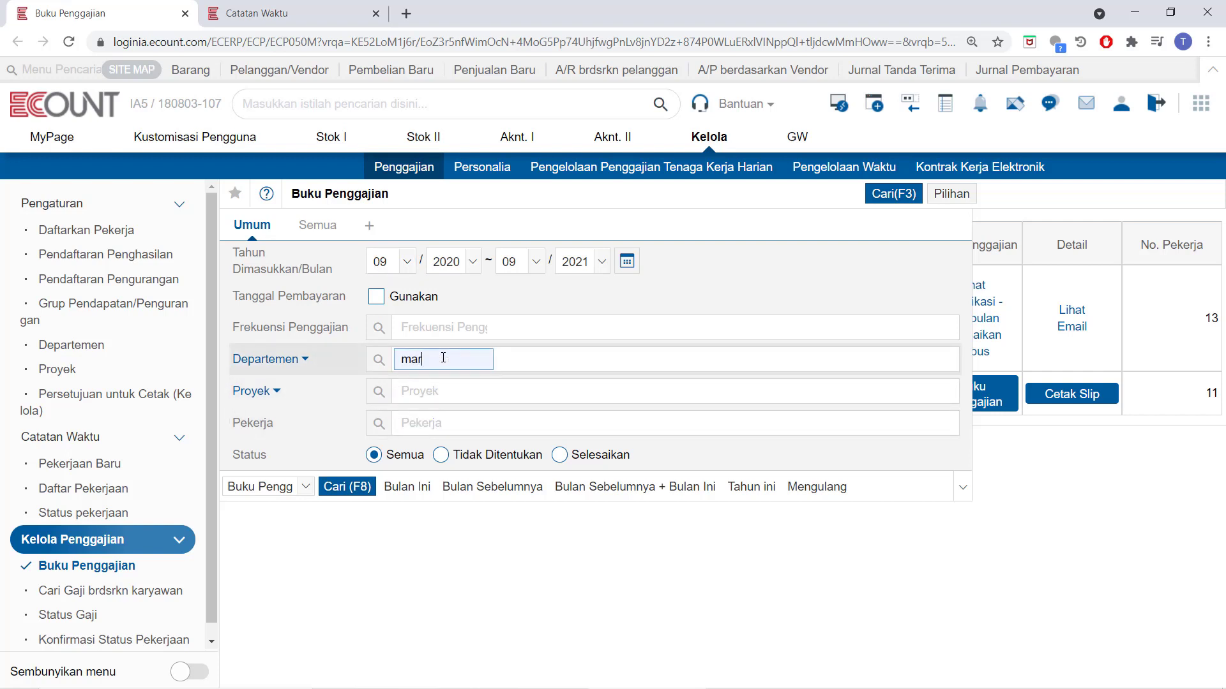
text(lk)
key(Return)
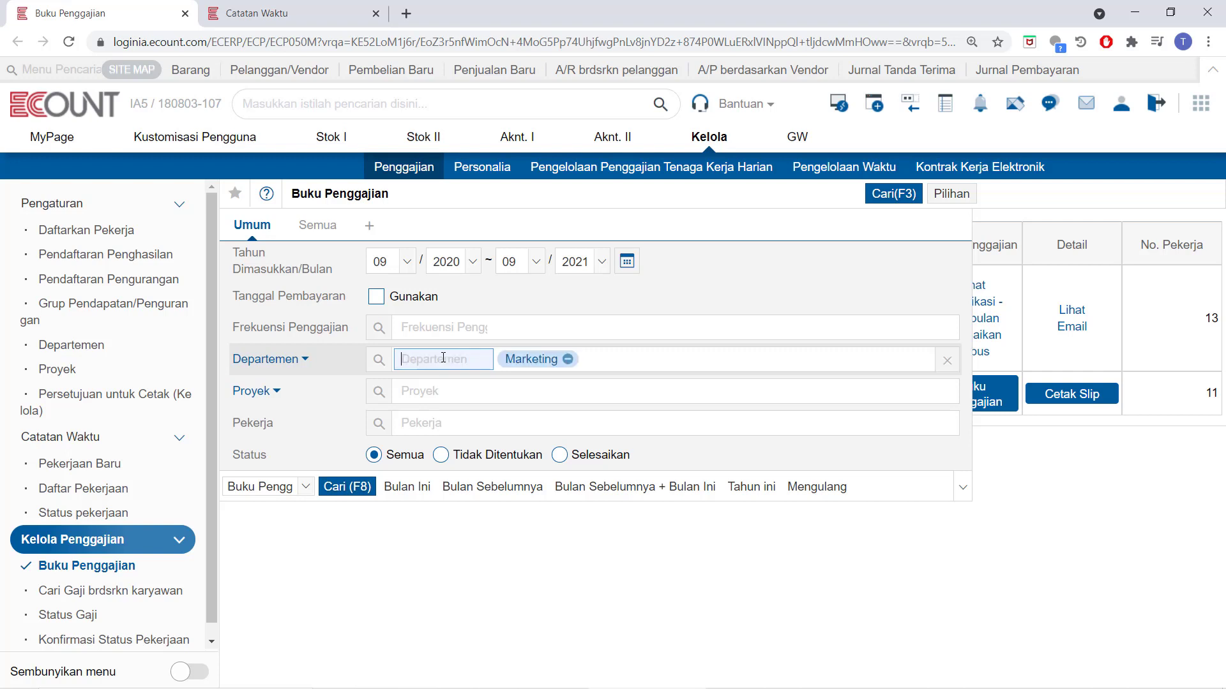
click(363, 494)
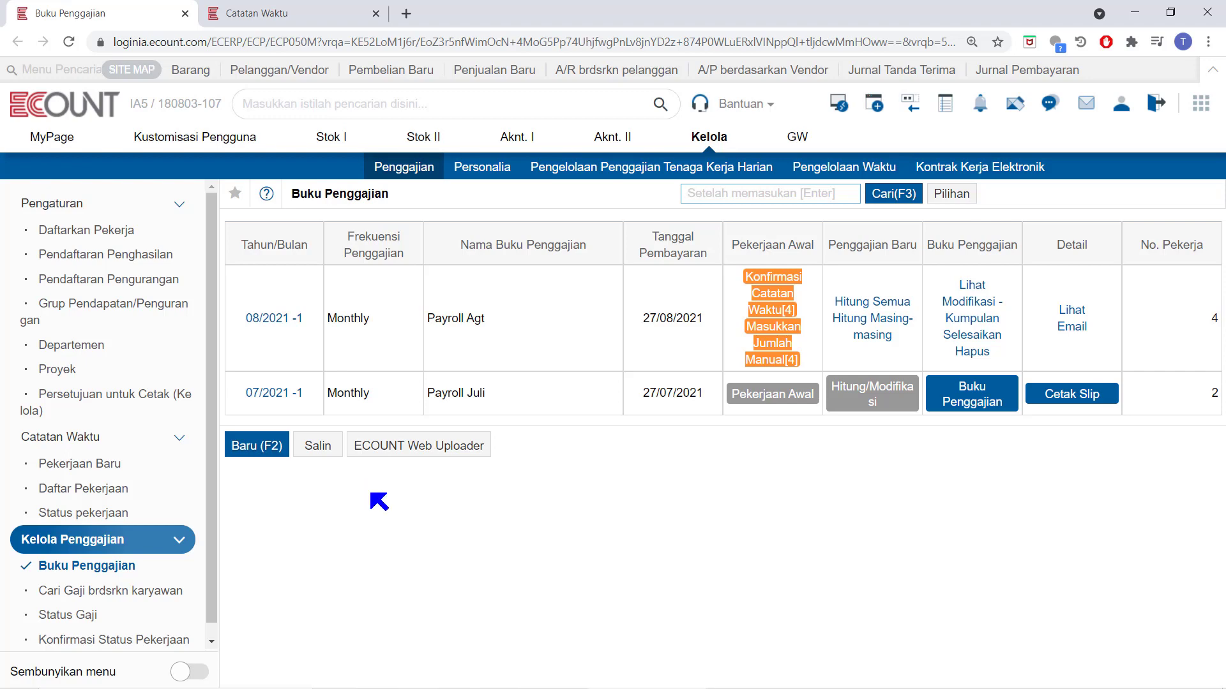
View the Payroll Agt payroll book for the Marketing department through its last employee, and close it.
click(973, 289)
click(972, 286)
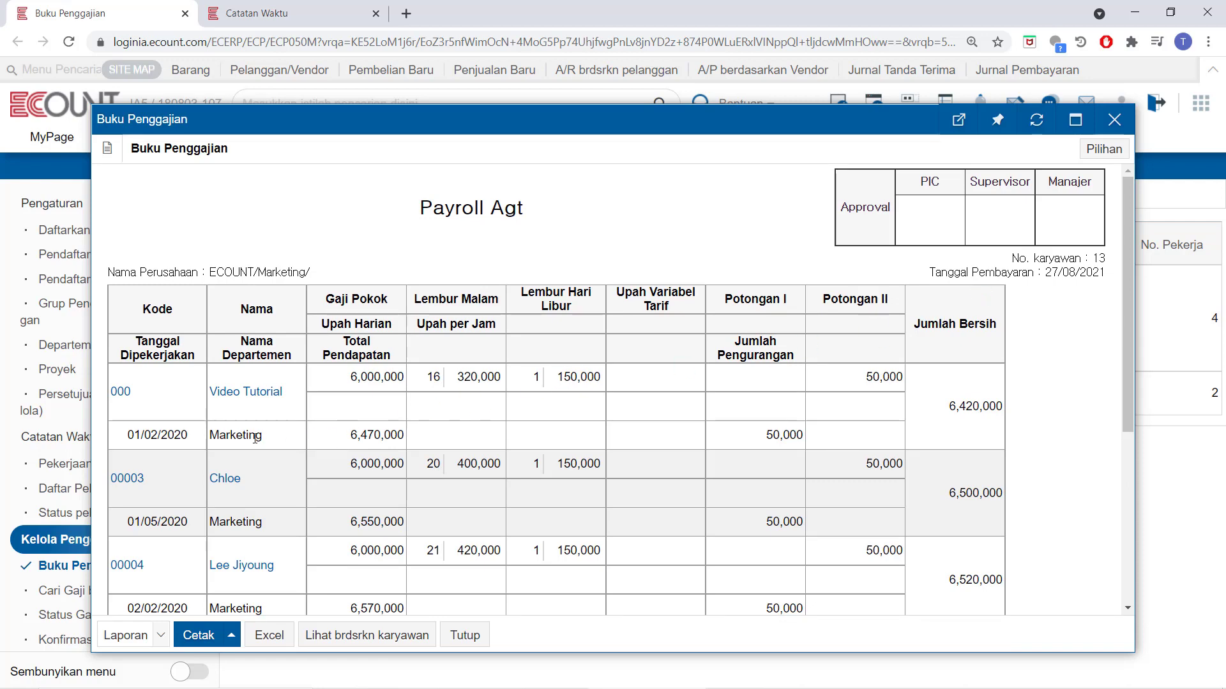
scroll(294, 528, down, 3)
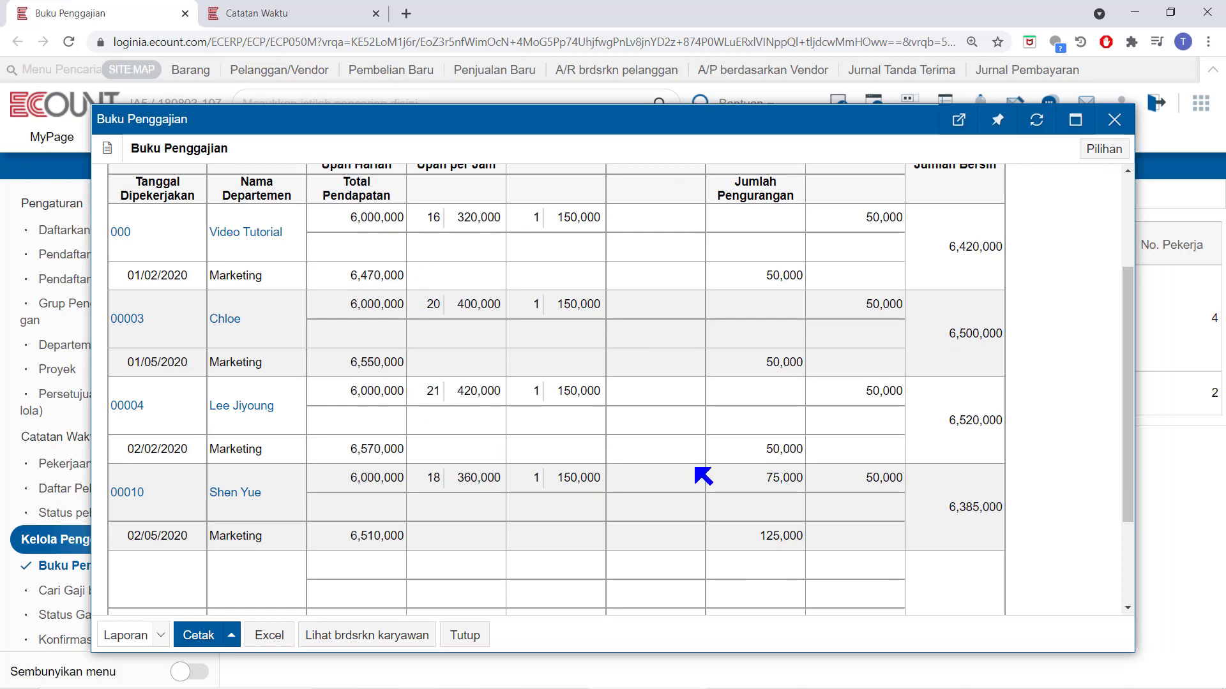
click(465, 635)
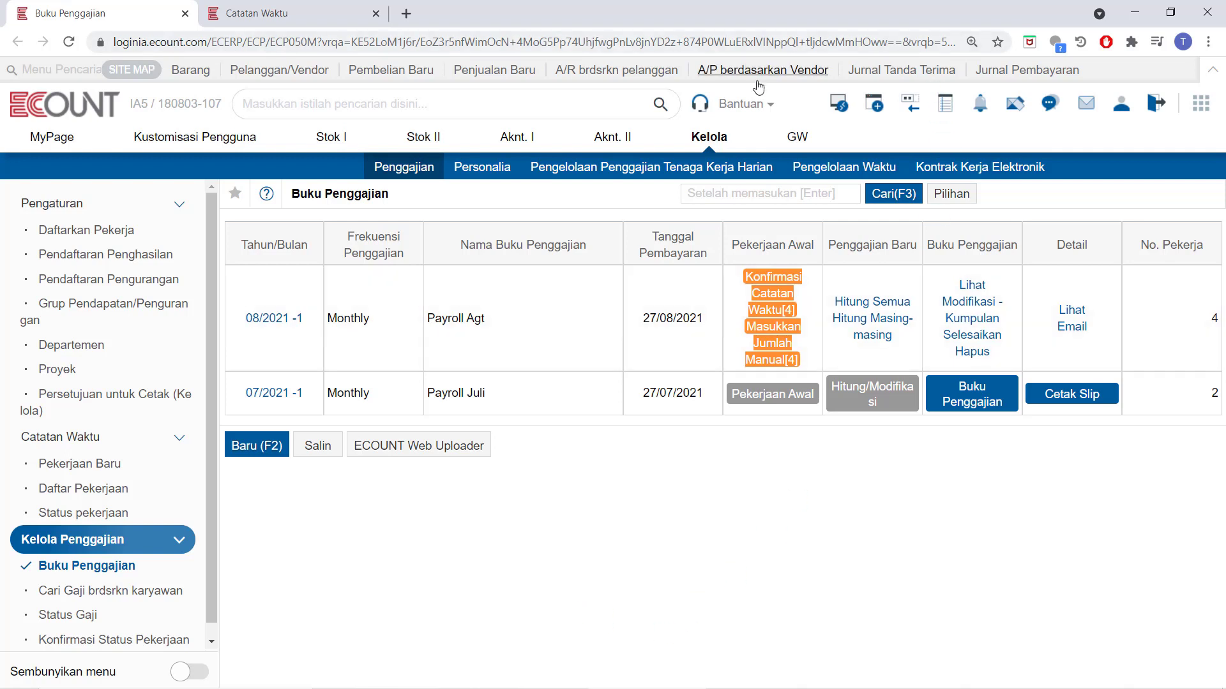
Show the available Bantuan support services.
click(753, 103)
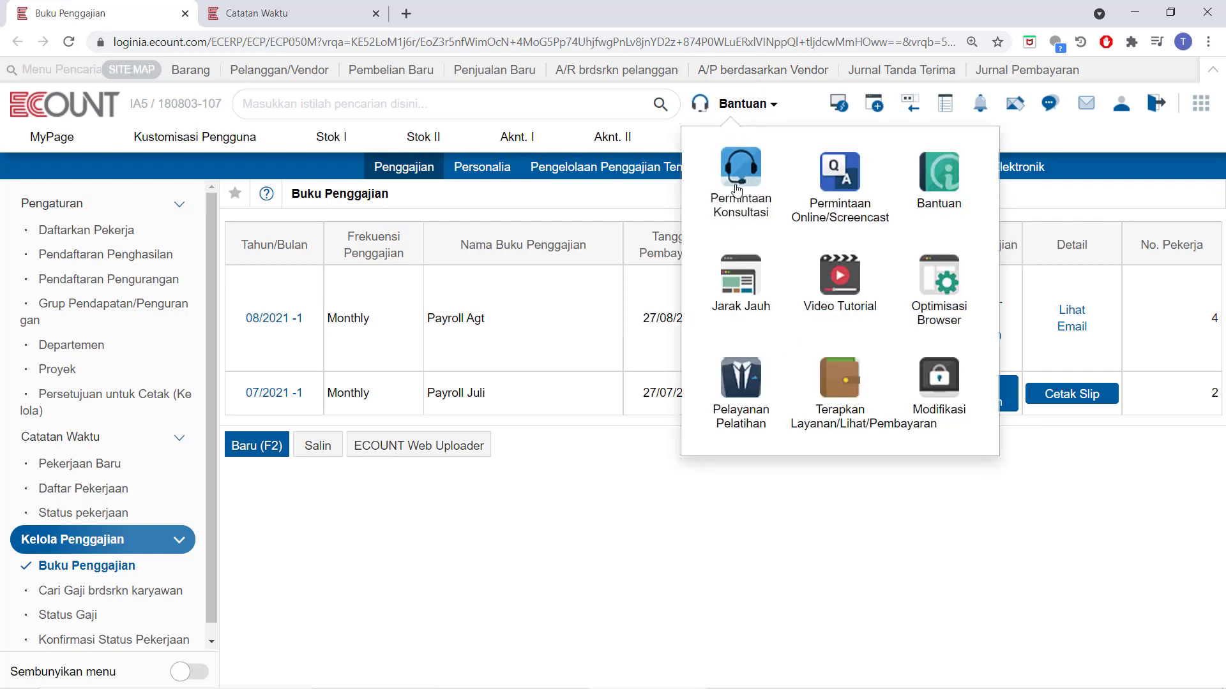